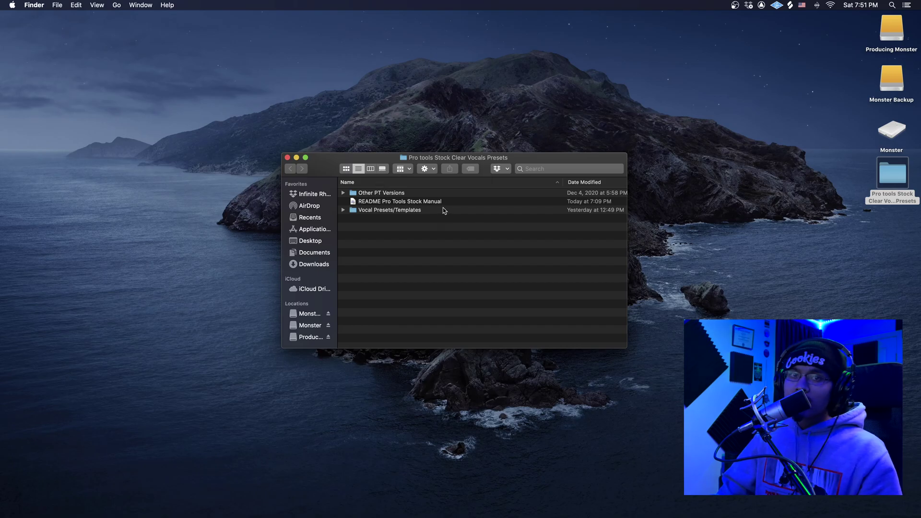
Step: Preview the README Pro Tools Stock Manual in Quick Look, scroll through it, then close it
left_click(388, 202)
key("space")
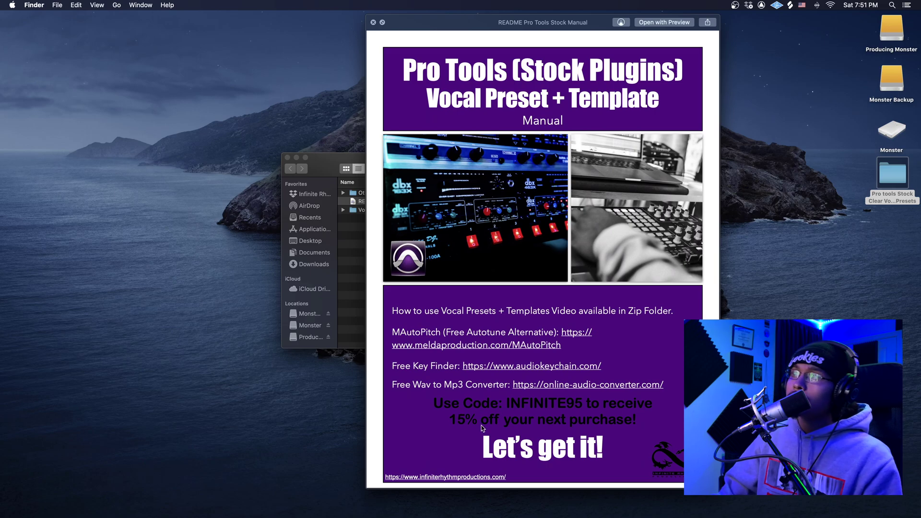
scroll(542, 416, "down", 1)
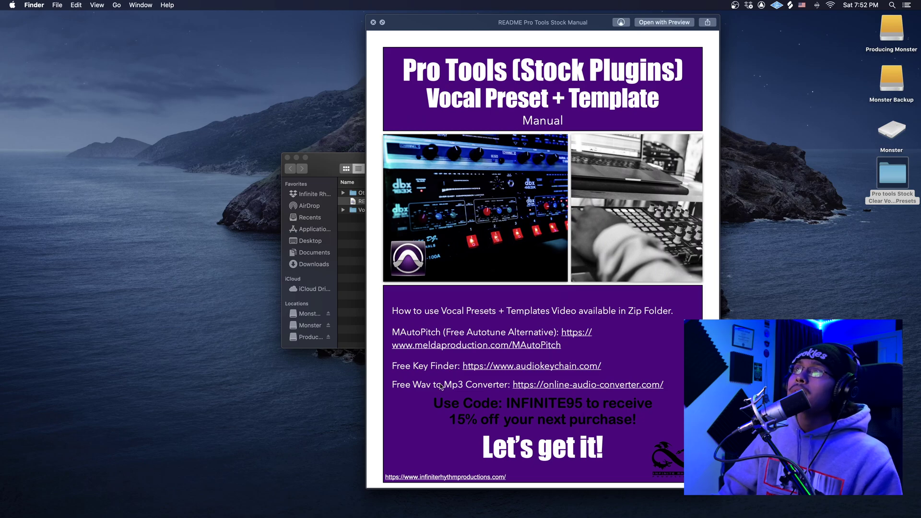
key("space")
Step: Expand the Vocal Presets/Templates folder to list its eight .ptxt presets
left_click(343, 210)
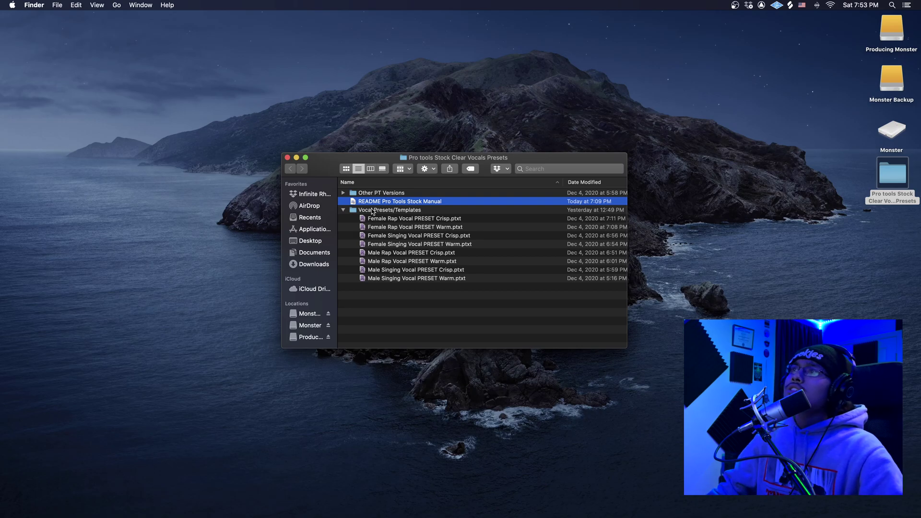
left_click(343, 193)
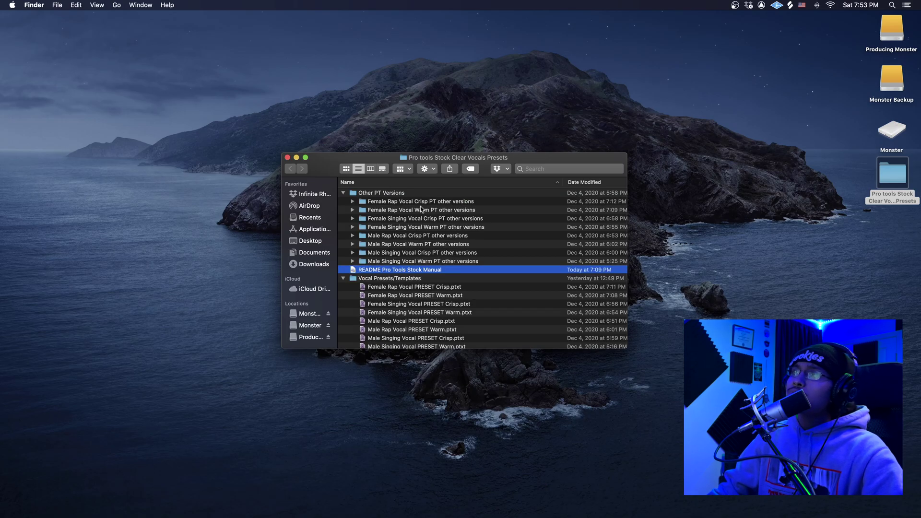
left_click(352, 235)
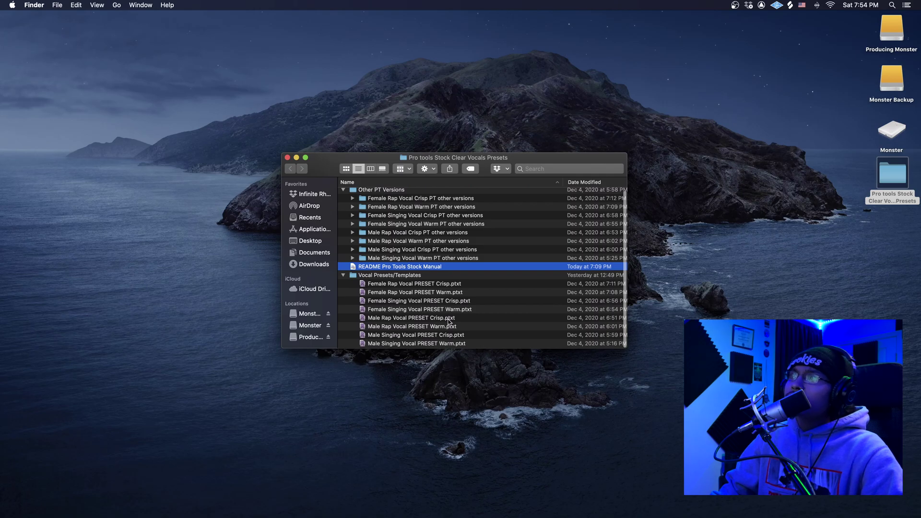
Step: Open the Male Rap Vocal PRESET Warm template and name the session 'Kombat Banger 1'
double_click(411, 328)
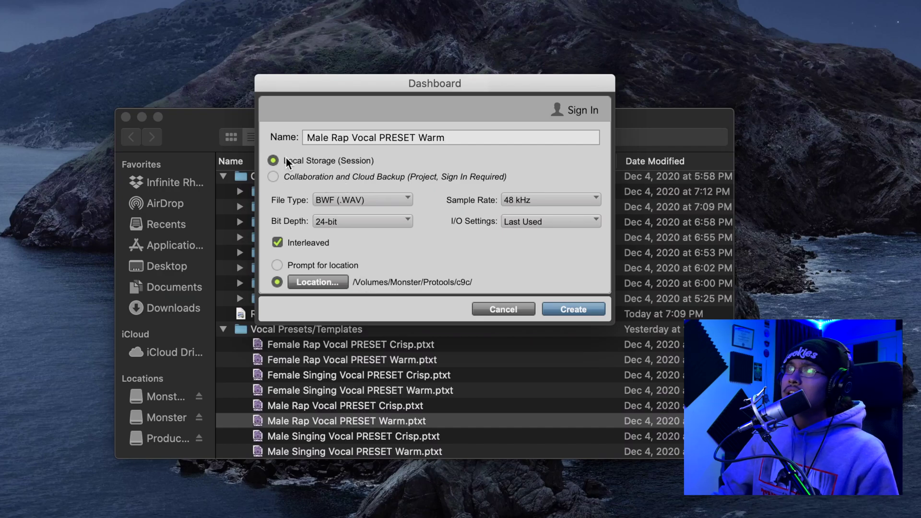
left_click_drag(439, 138, 274, 136)
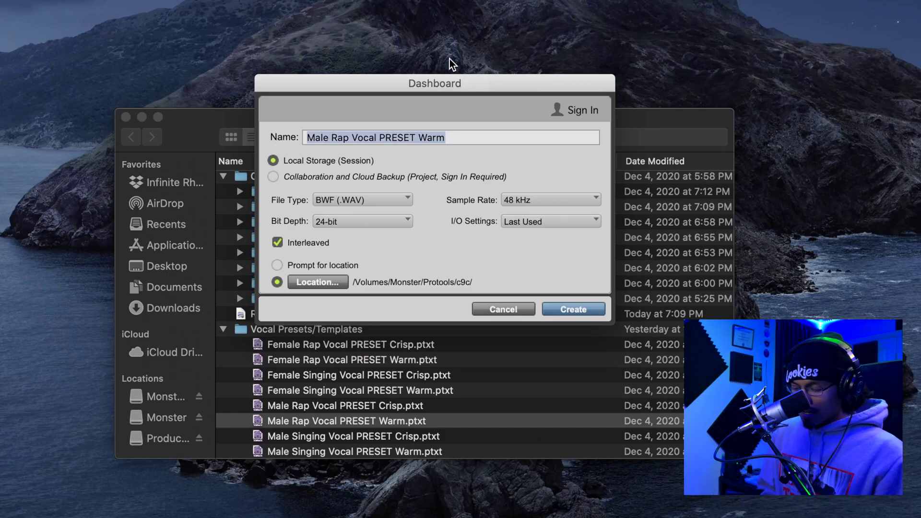
type("Kombat ")
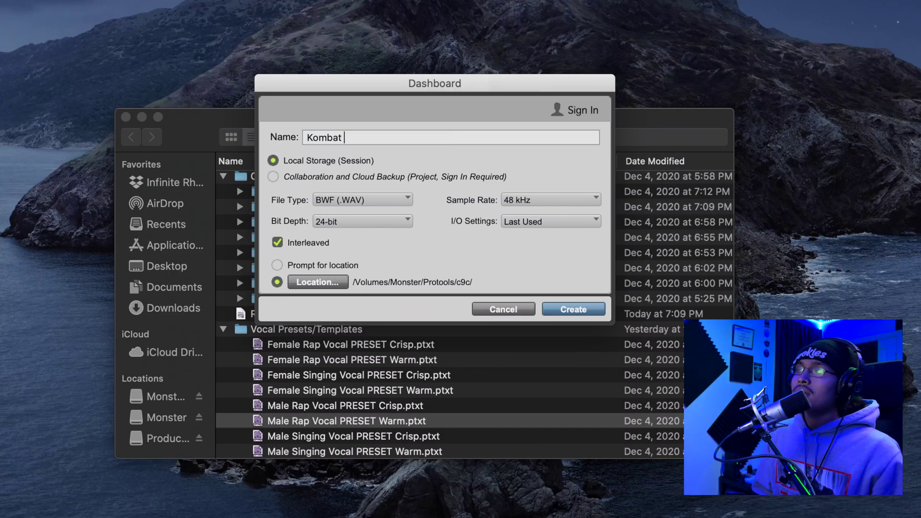
type("Banger ")
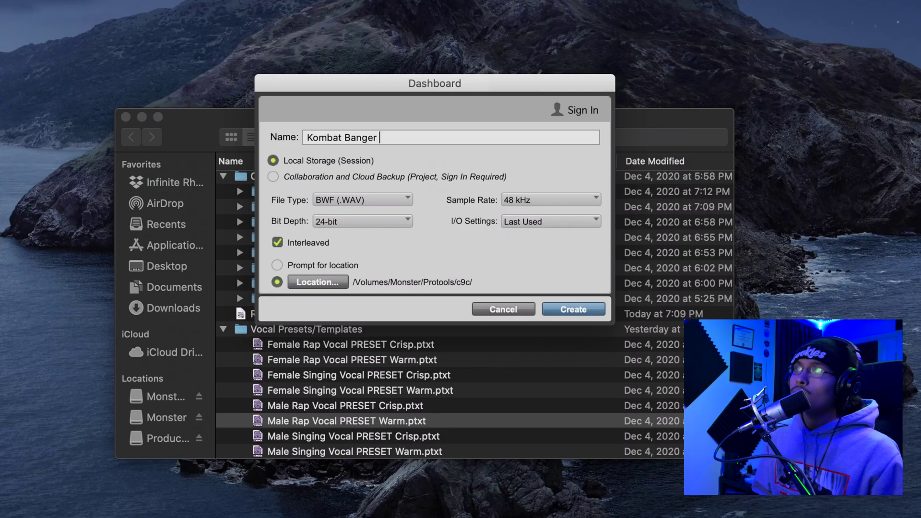
type("1")
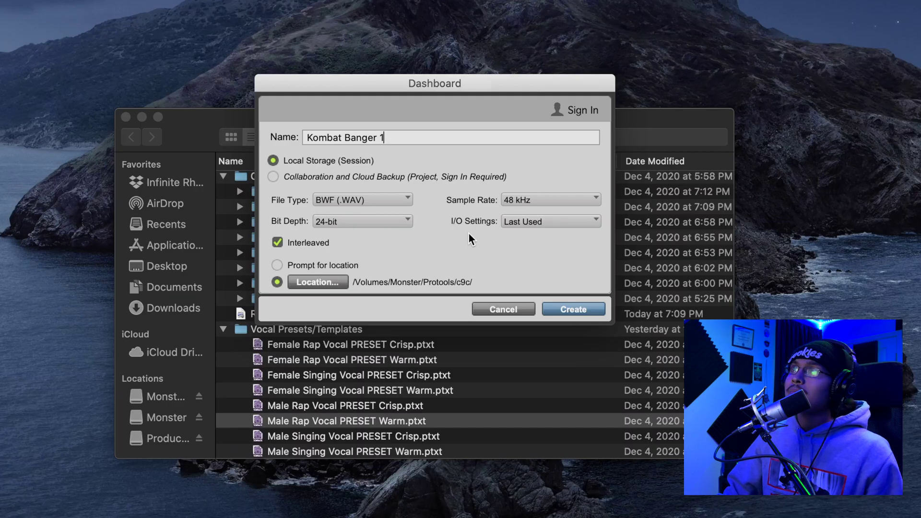
Step: Choose the Desktop as the save location for the Kombat Banger 1 session
left_click(316, 284)
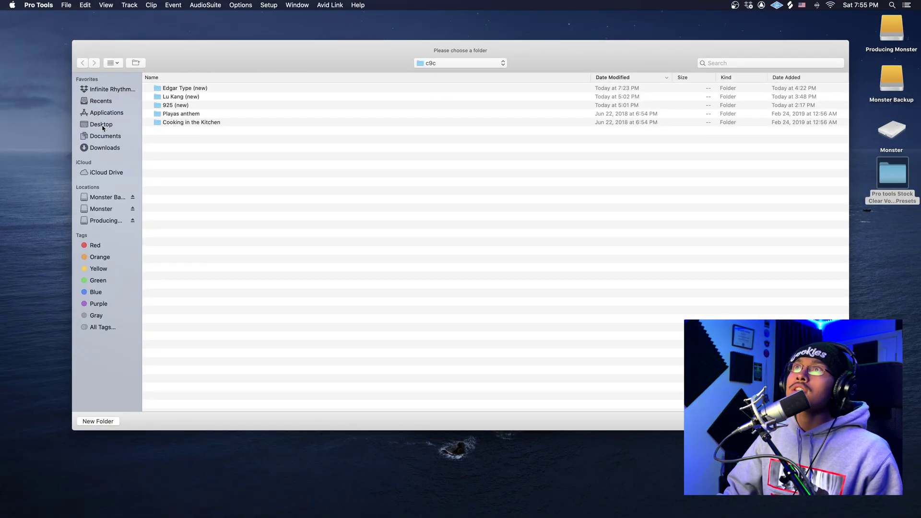
left_click(101, 125)
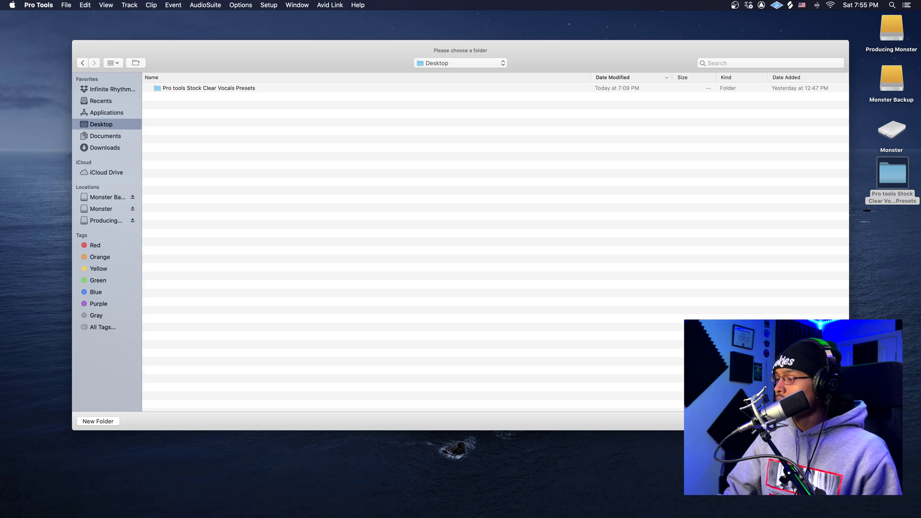
key("Return")
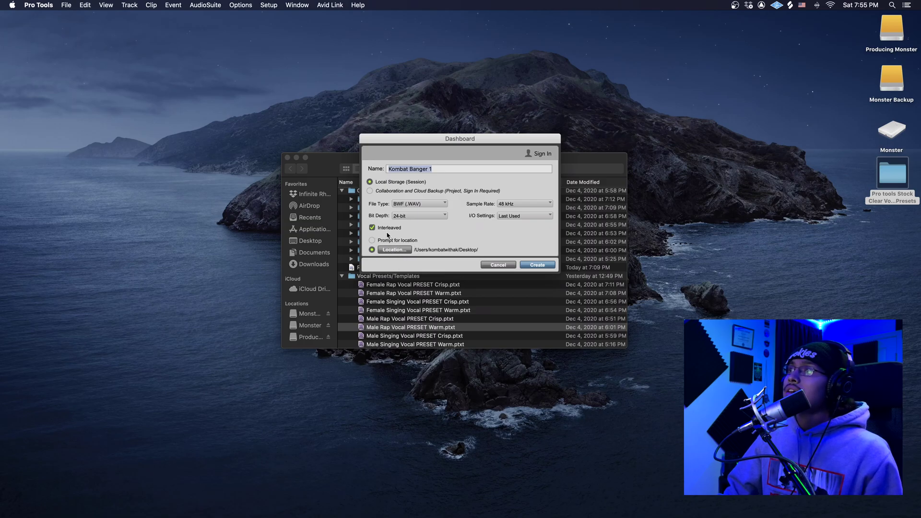
Step: Create the Kombat Banger 1 session and review its tracks in the Edit and Mix windows
left_click(537, 265)
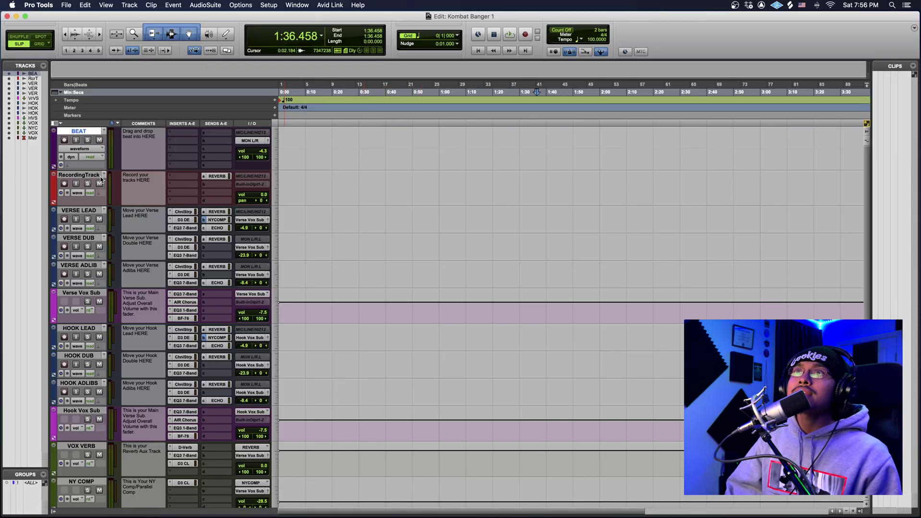
scroll(109, 245, "down", 3)
scroll(115, 298, "up", 3)
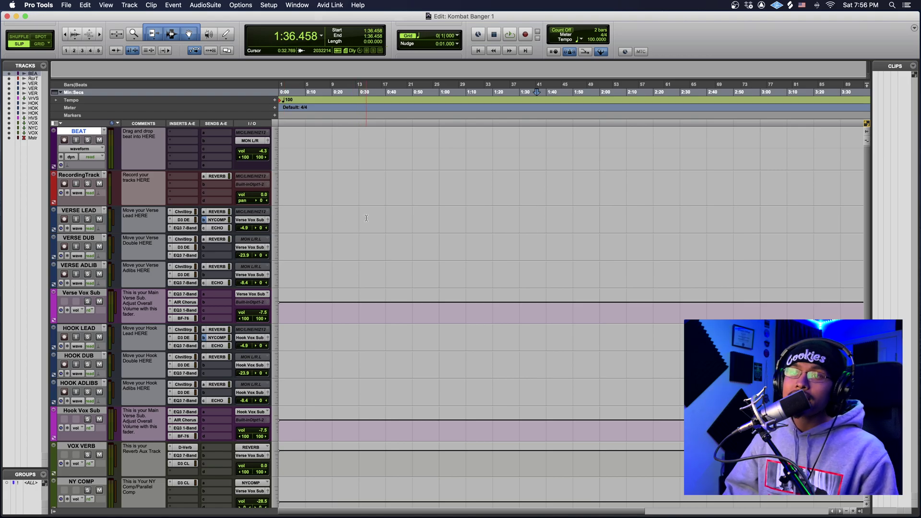
key("super+equal")
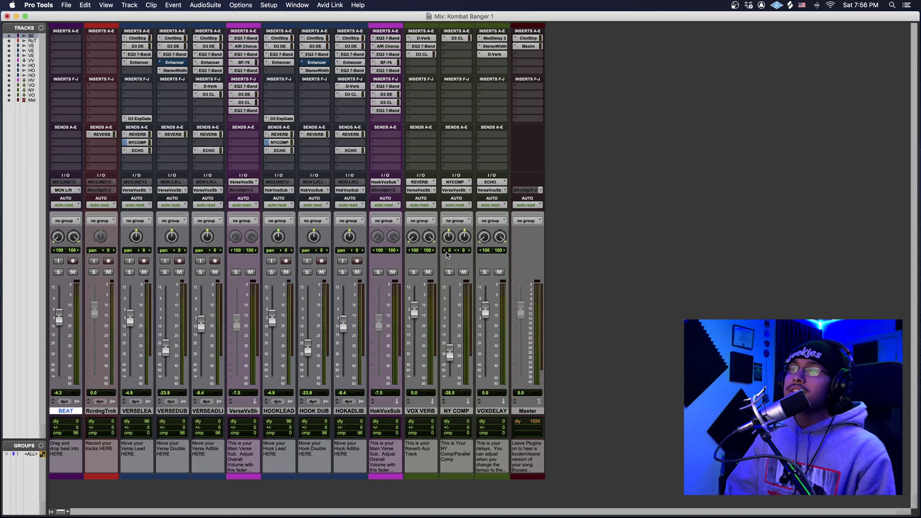
key("super+equal")
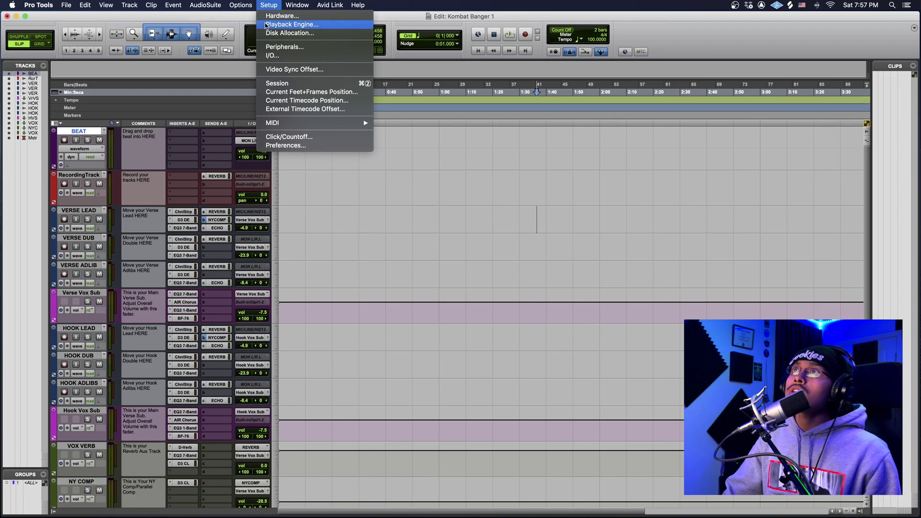
left_click(267, 24)
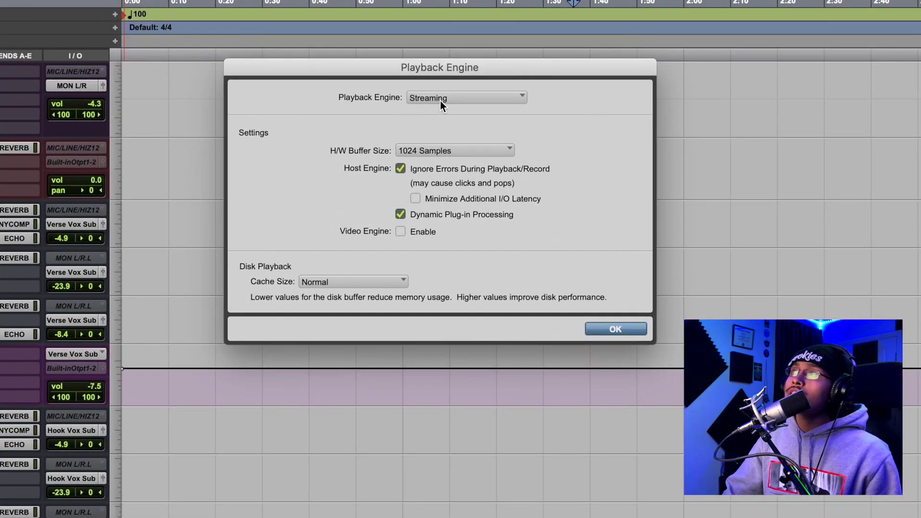
left_click(440, 98)
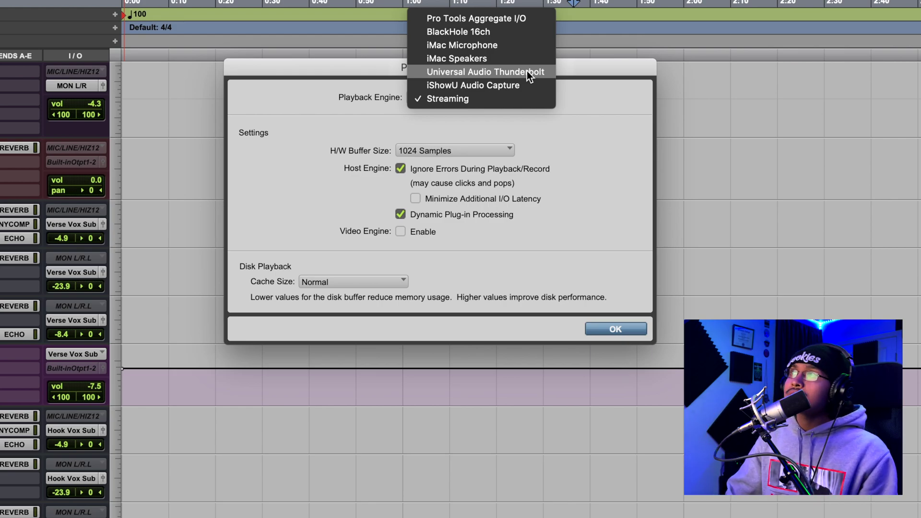
left_click(385, 126)
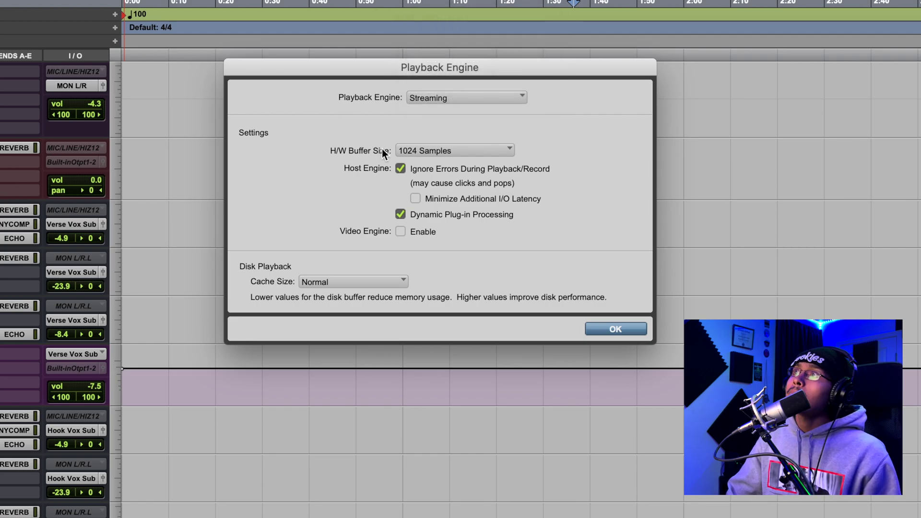
key("Return")
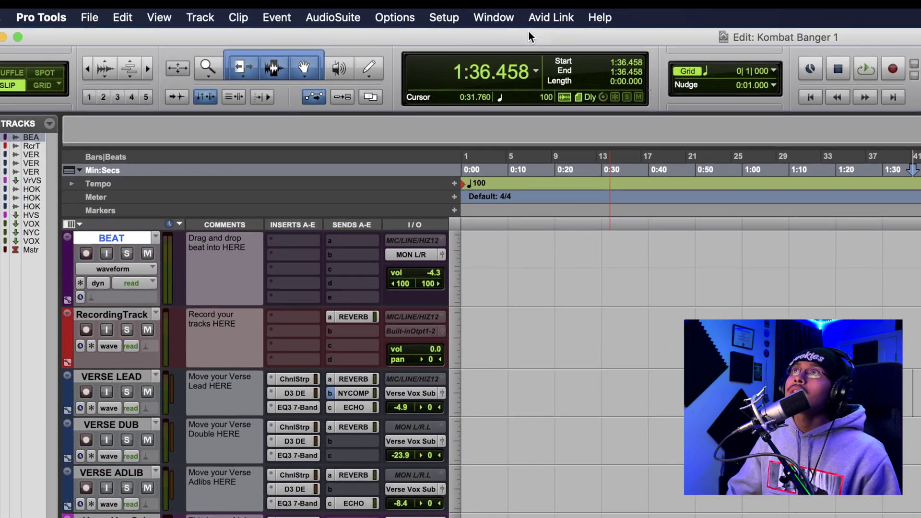
Step: In I/O Setup's Bus tab, map Built-in Output 1-2 to Out 1-2 and apply
left_click(429, 16)
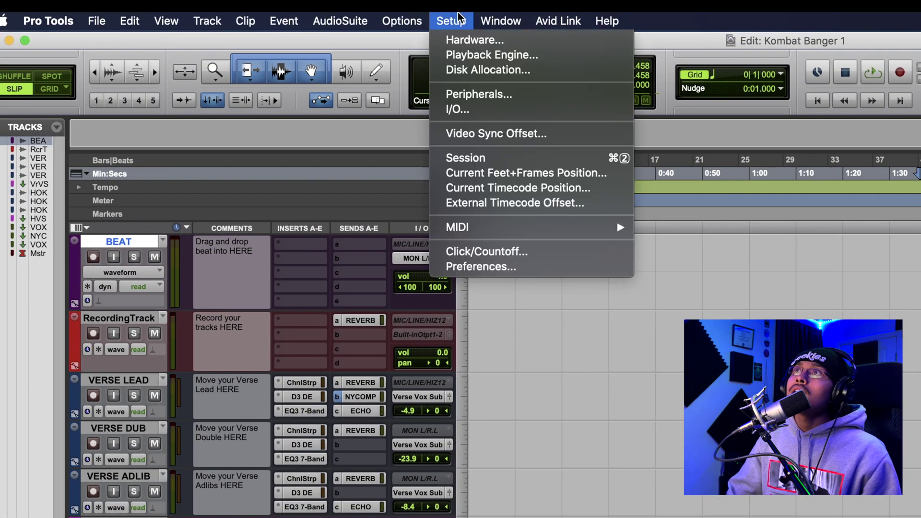
left_click(461, 109)
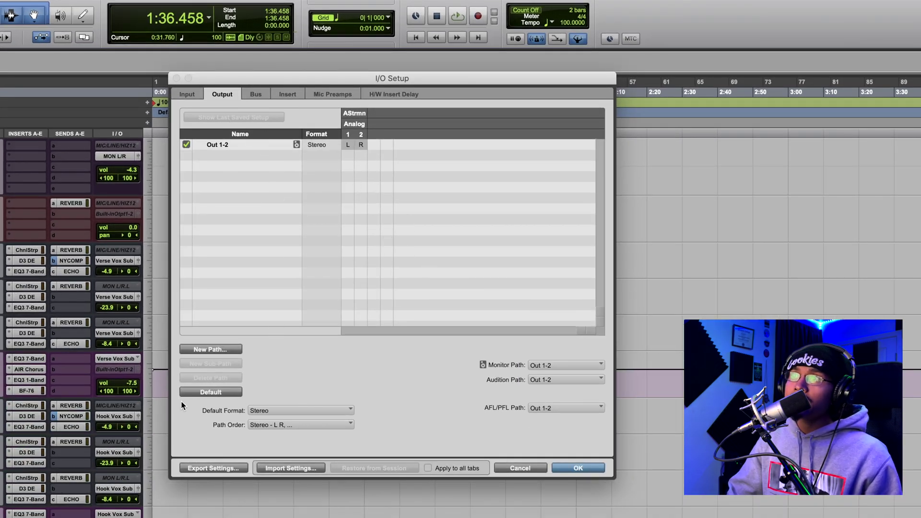
left_click(252, 92)
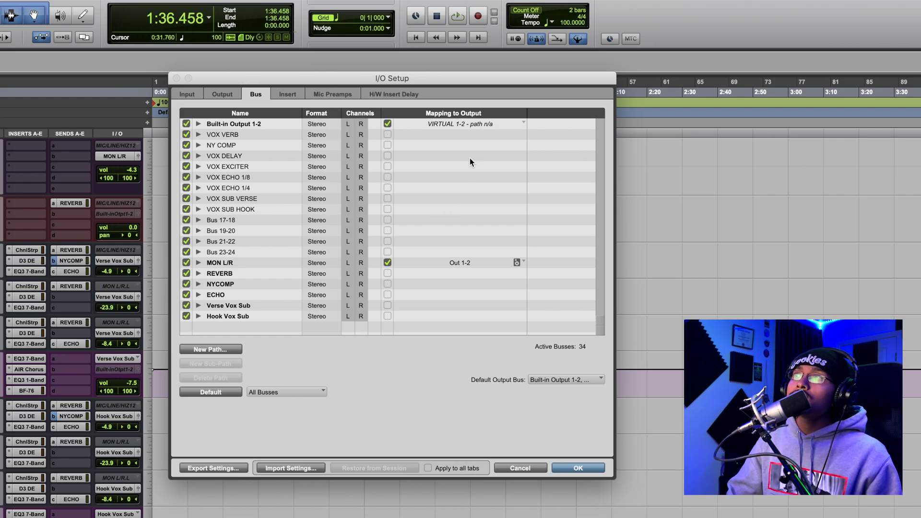
left_click(470, 126)
left_click(443, 146)
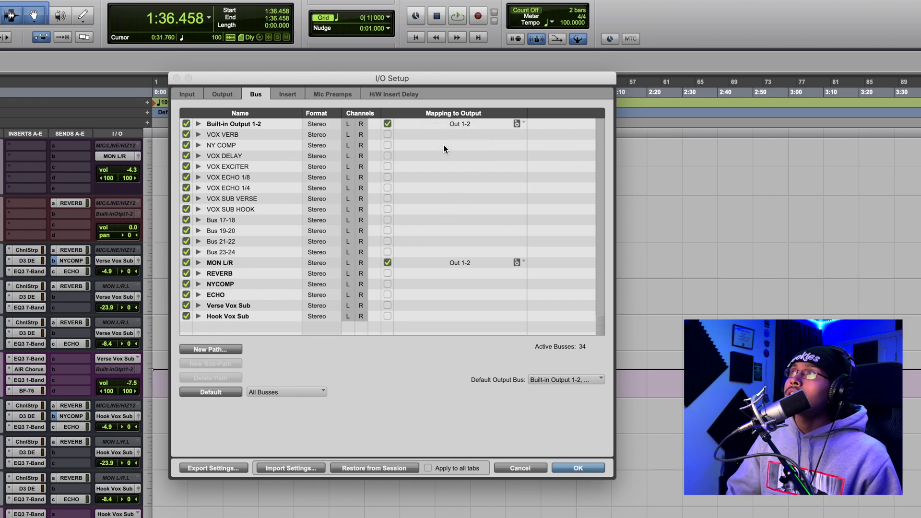
left_click(579, 468)
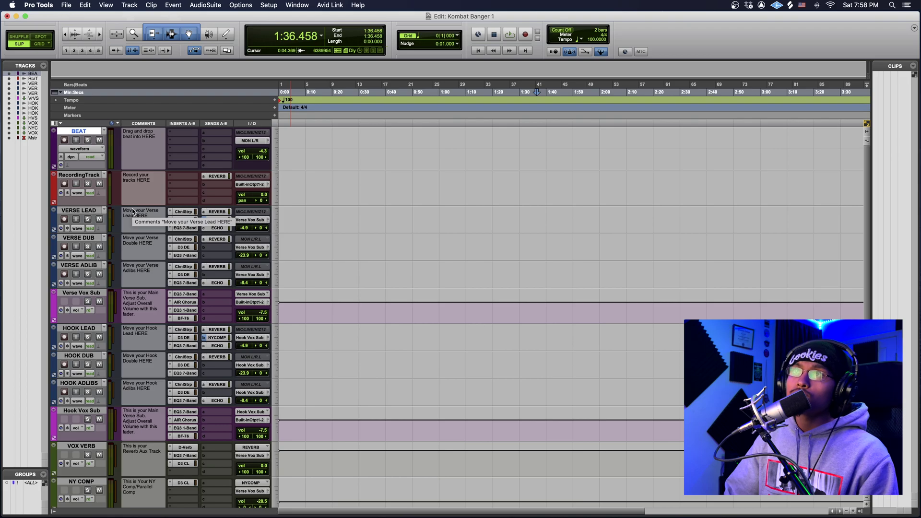
Step: Glance at the Mix window, then select and clear a stretch of the RecordingTrack timeline
key("super+equal")
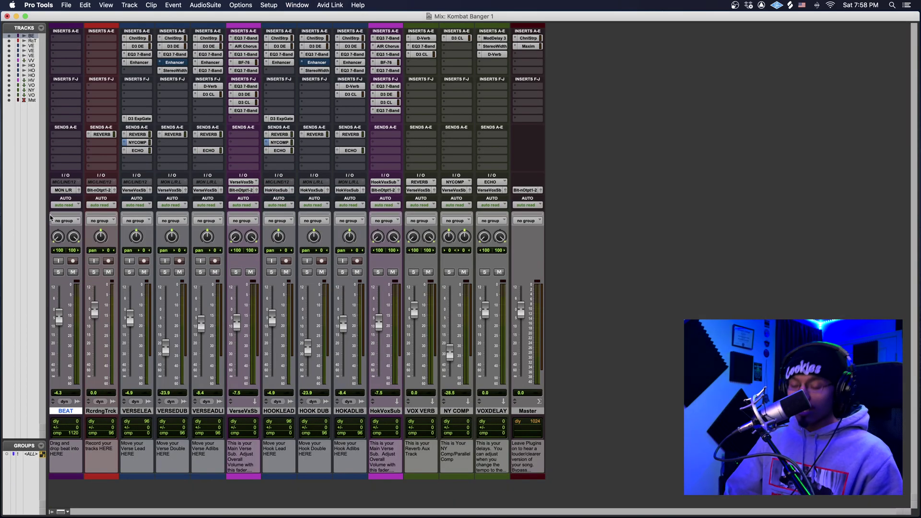
key("super+equal")
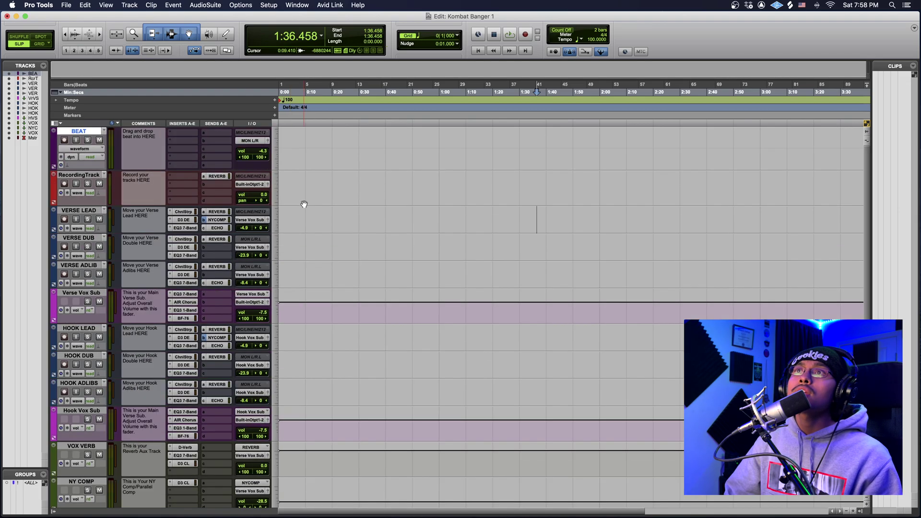
left_click(93, 174)
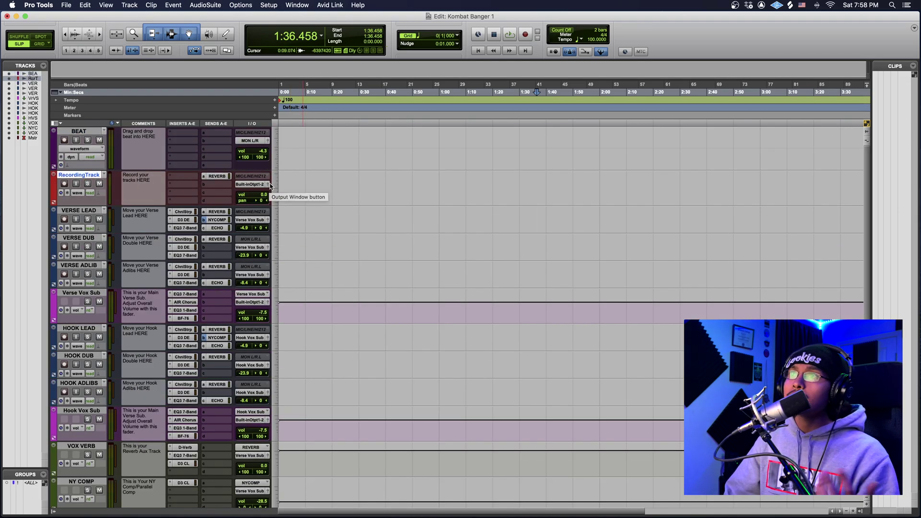
left_click_drag(300, 187, 542, 189)
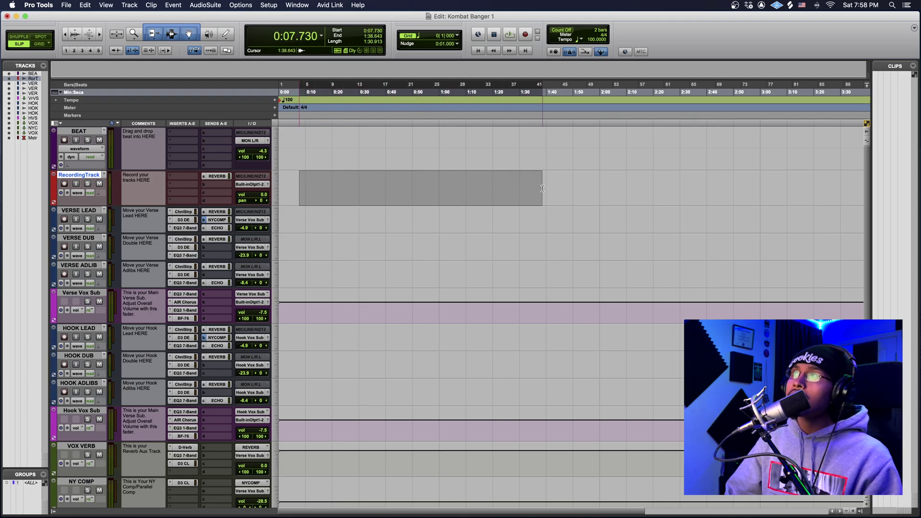
left_click(359, 201)
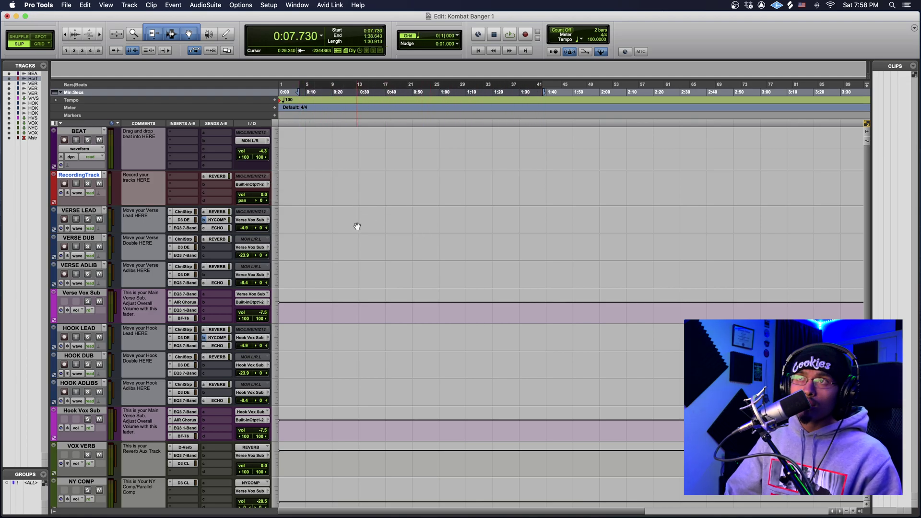
Step: Select the VERSE LEAD, VERSE DUB, VERSE ADLIB and Verse Vox Sub tracks, then show the mixer
left_click(90, 212)
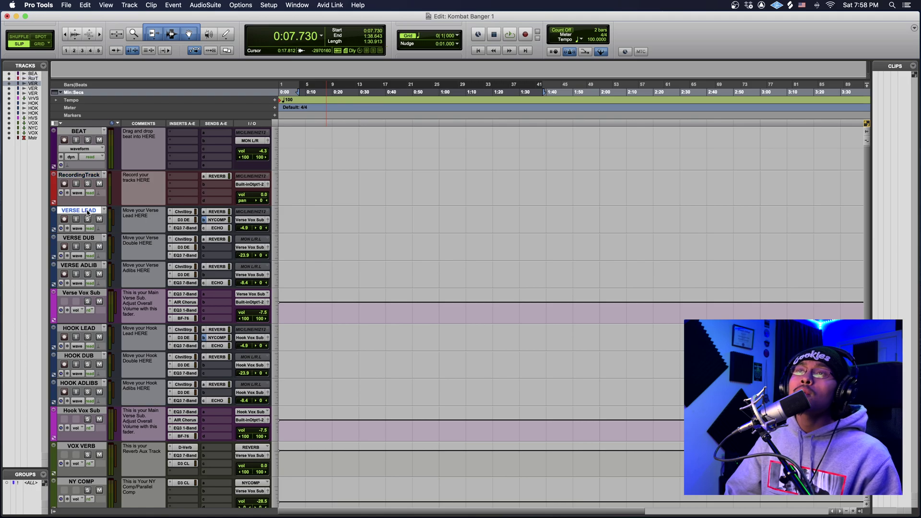
left_click(86, 239)
left_click(87, 266)
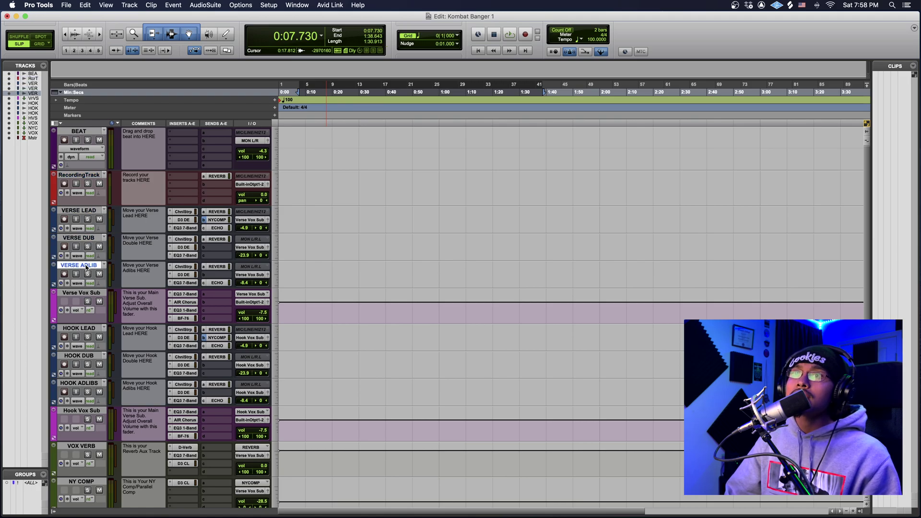
left_click(88, 294)
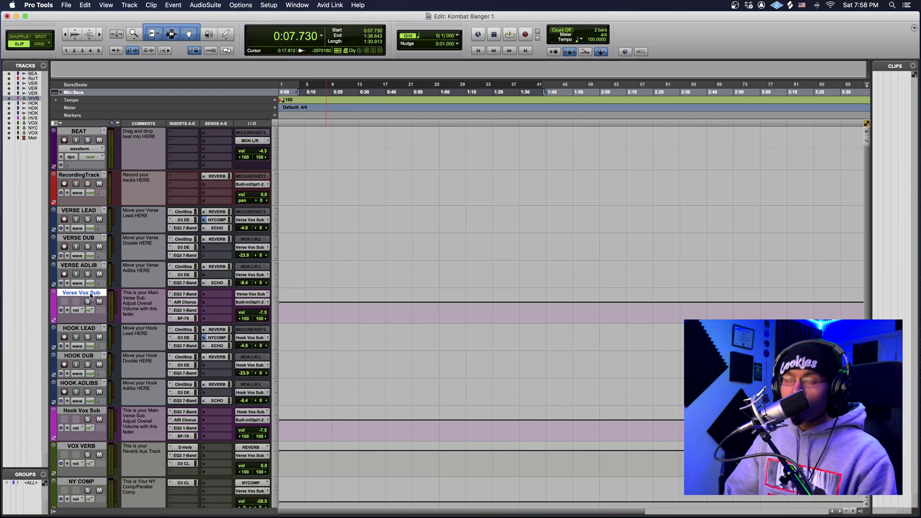
key("super+equal")
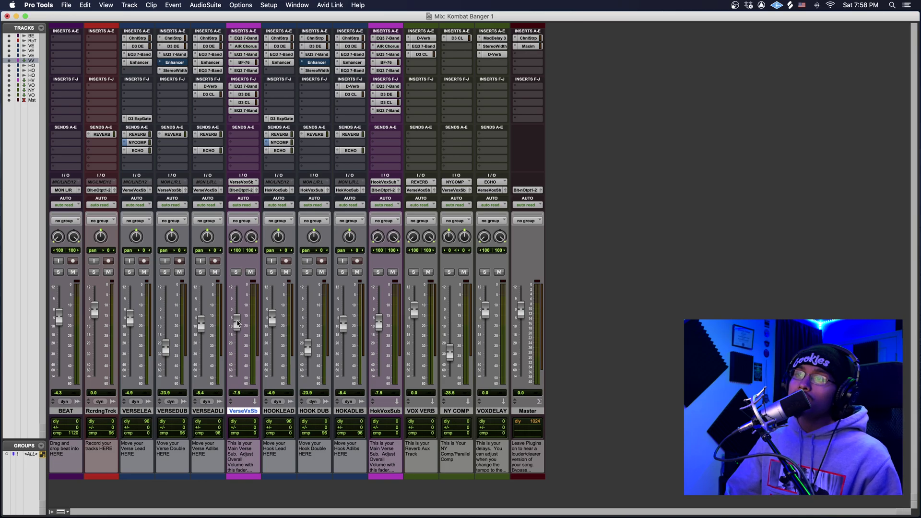
Step: Raise Verse Vox Sub to -5.7 and select the HOOK LEAD, HOOK DUB and HOOK ADLIBS tracks
left_click_drag(237, 329, 240, 326)
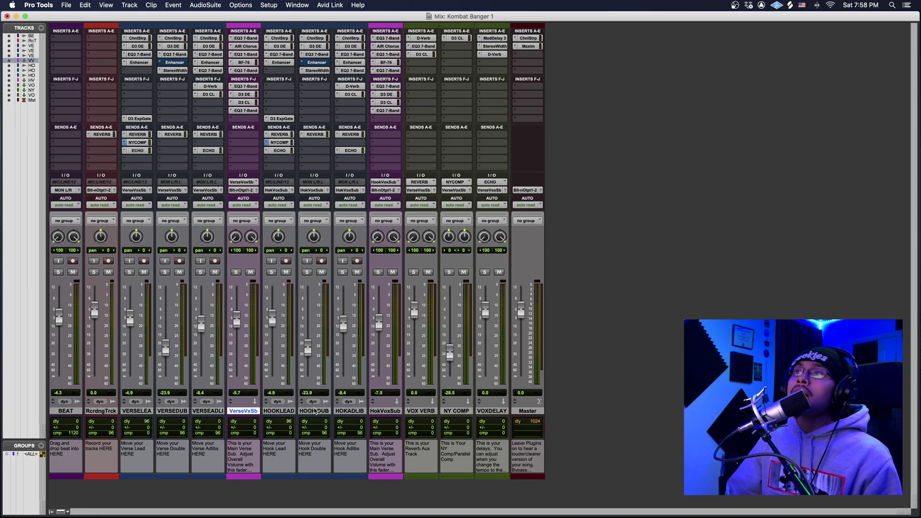
left_click(295, 412)
left_click(326, 413)
left_click(346, 412)
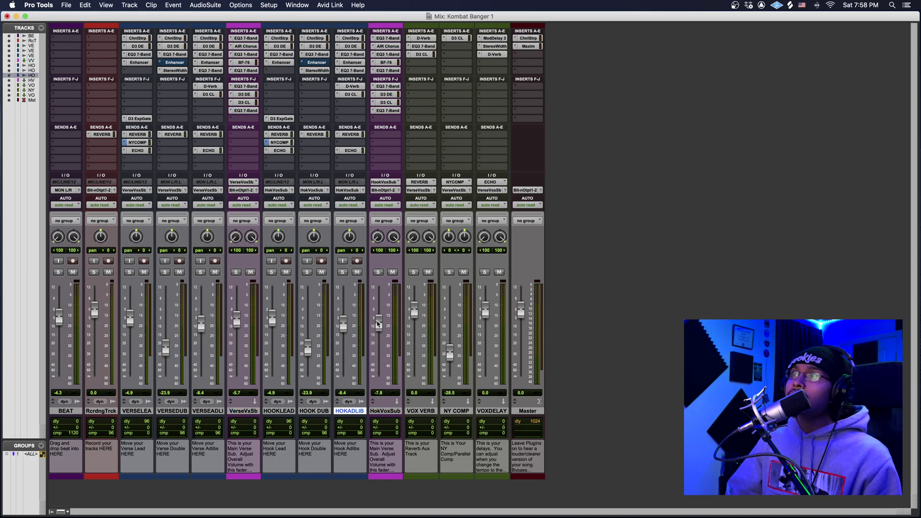
Step: Raise Hook Vox Sub to -7.3 and select the VOX VERB, NY COMP and VOX DELAY tracks
left_click_drag(378, 324, 378, 323)
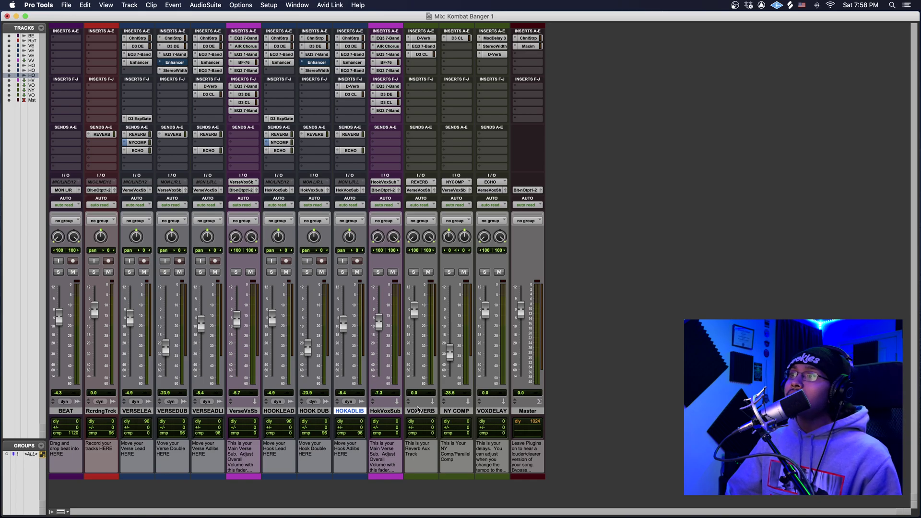
left_click(434, 412)
left_click(455, 412)
left_click(489, 412)
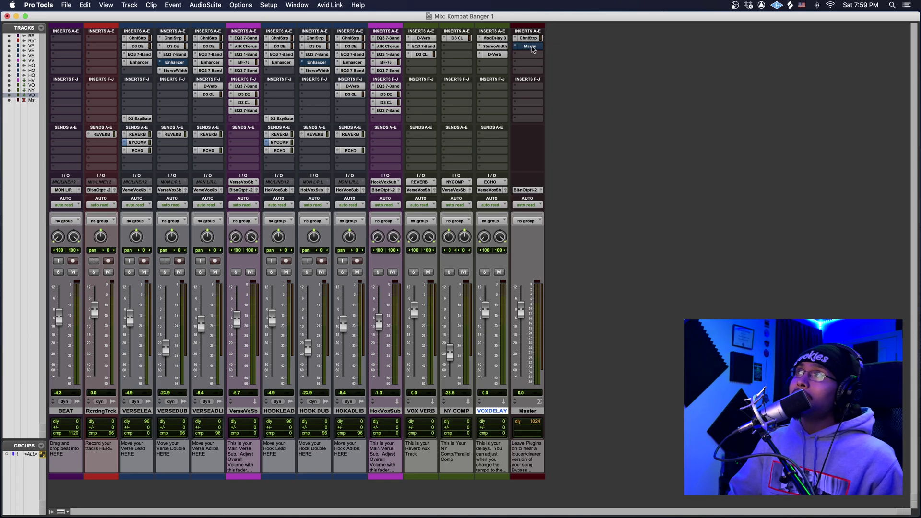
Step: Bypass the Master's Maxim limiter, then re-enable it
left_click_drag(531, 47, 527, 38)
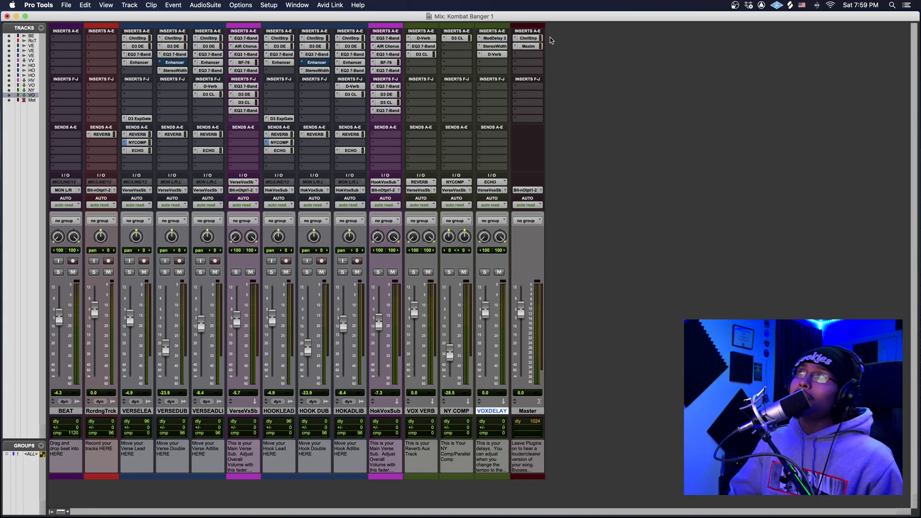
left_click_drag(536, 47, 535, 38)
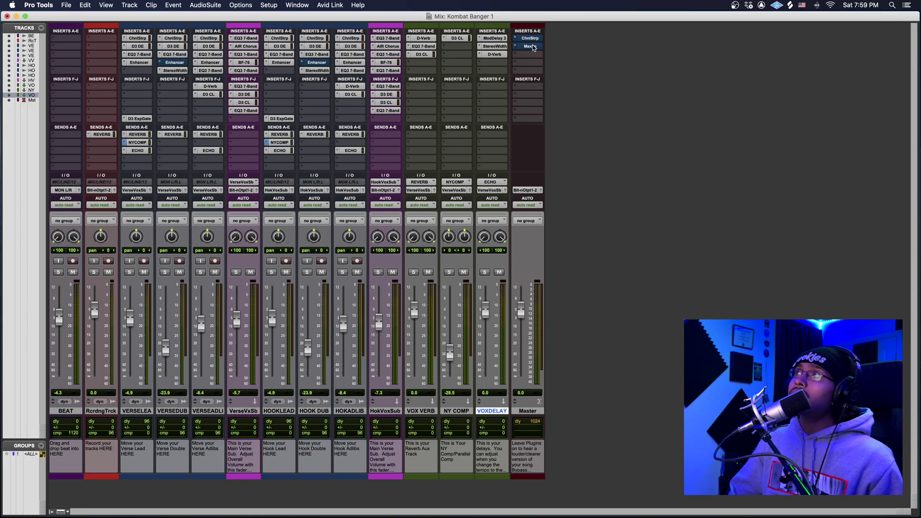
right_click(533, 47)
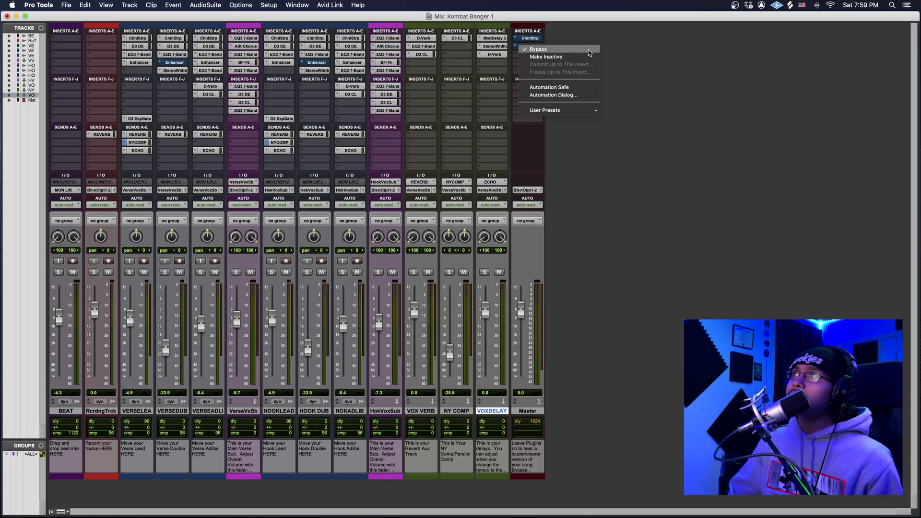
left_click(535, 49)
right_click(533, 47)
left_click(534, 49)
Step: Open and close the Maxim settings window, then return to the Edit window
left_click(531, 47)
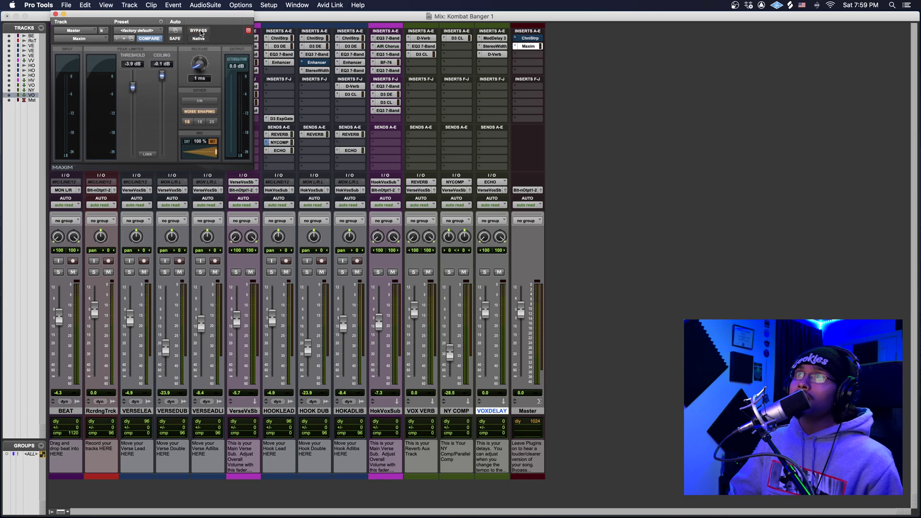
left_click(55, 14)
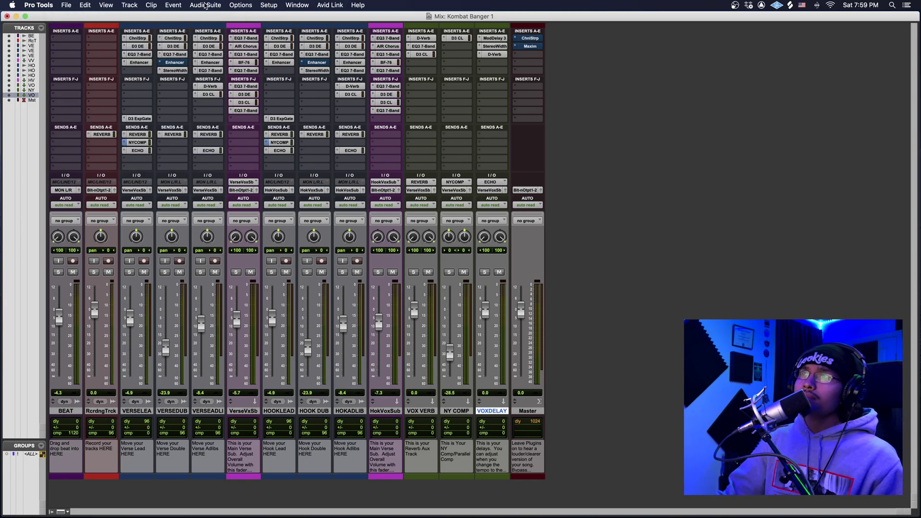
key("super+equal")
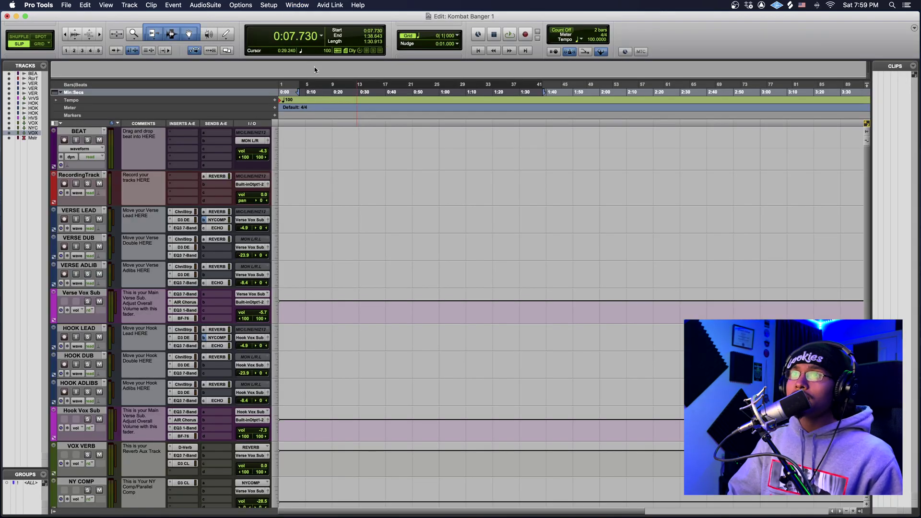
left_click(209, 4)
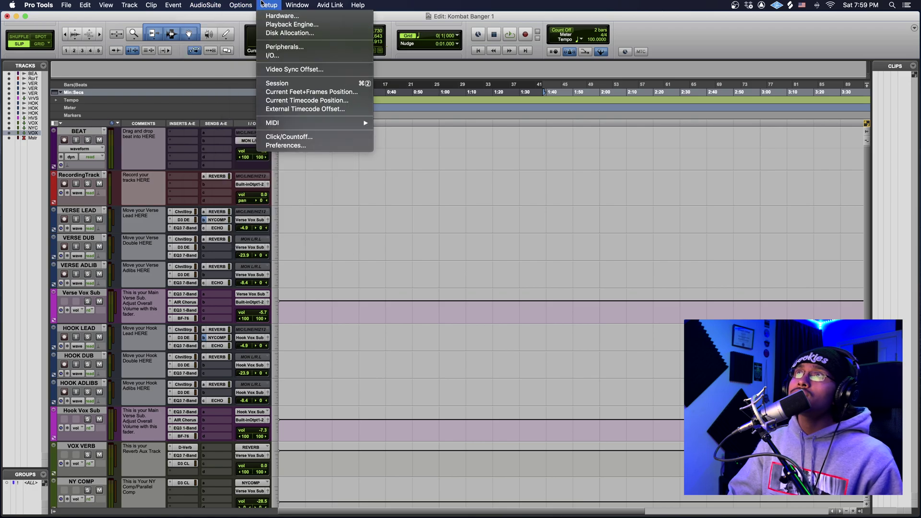
left_click(284, 26)
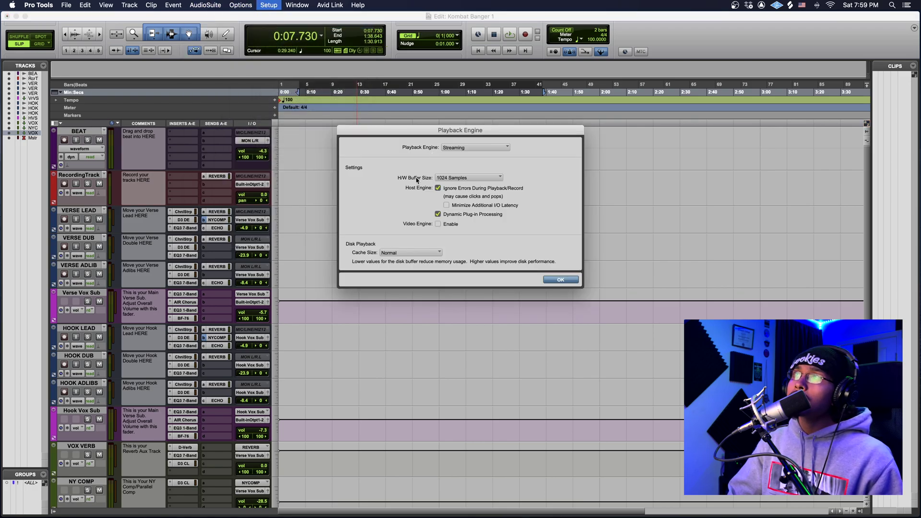
left_click(445, 178)
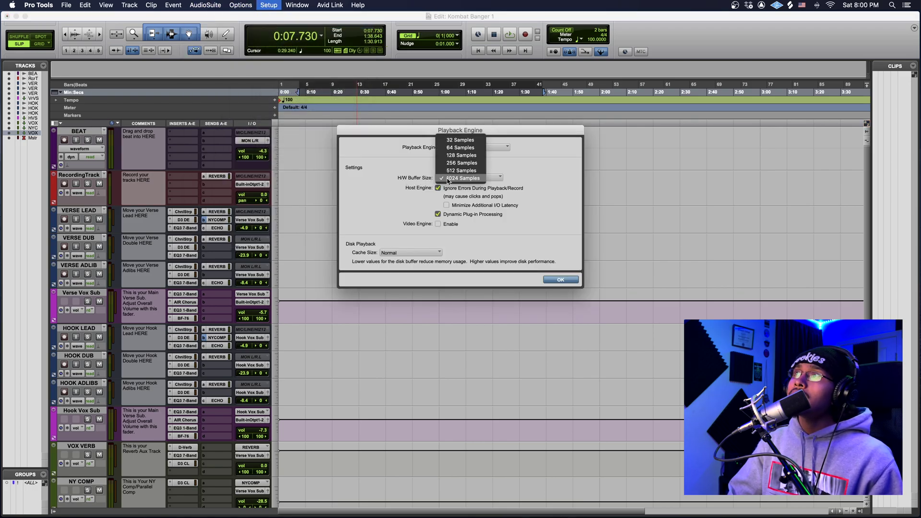
left_click(474, 158)
left_click(453, 178)
left_click(461, 206)
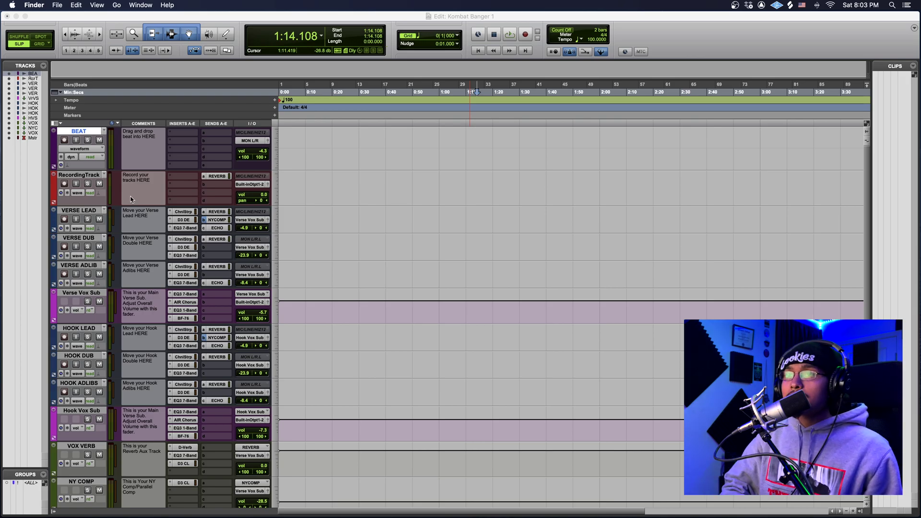
Step: Import the three BFC stems (Main Vocal Lead, Beat, Adlibs) as new tracks at Session Start
left_click(130, 199)
key("super+shift+i")
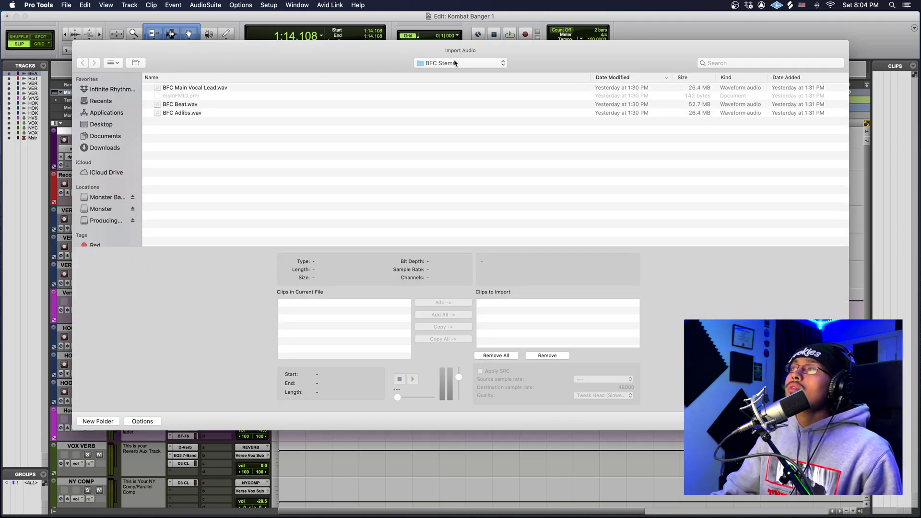
left_click(209, 86)
left_click(204, 113, "shift")
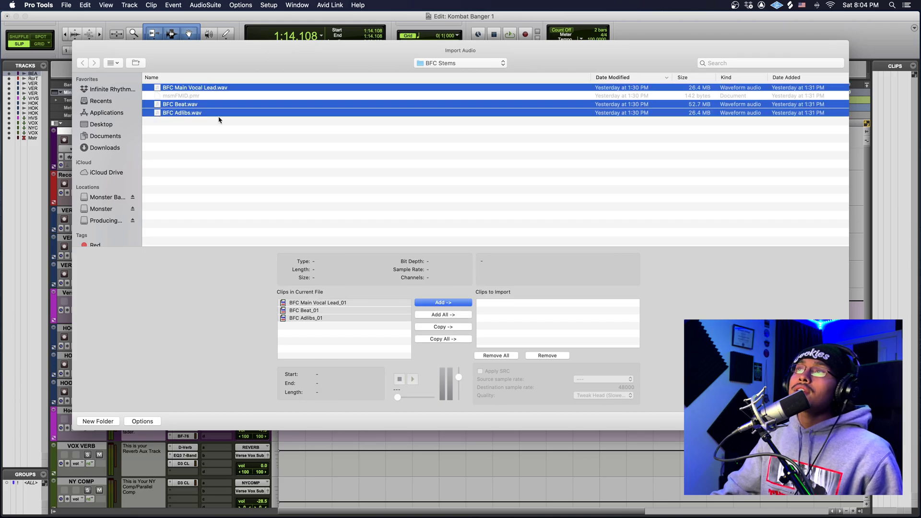
left_click(457, 304)
key("Return")
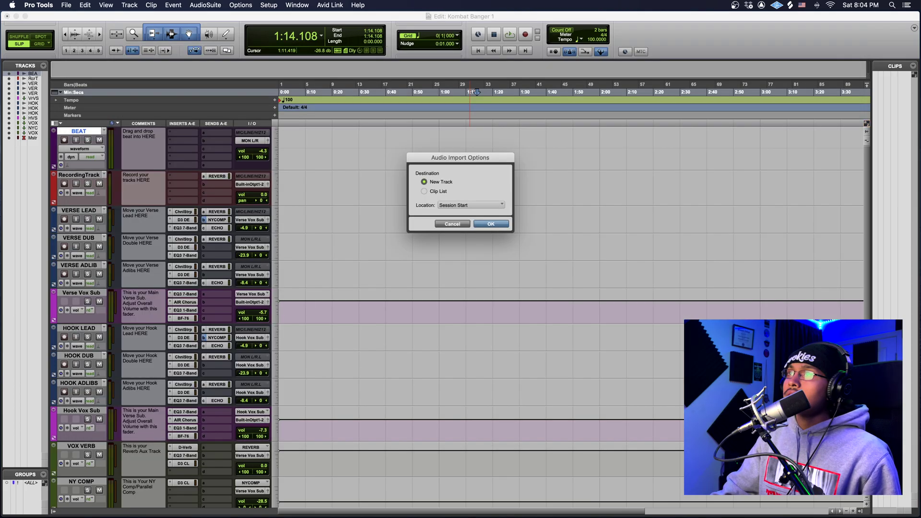
left_click(500, 226)
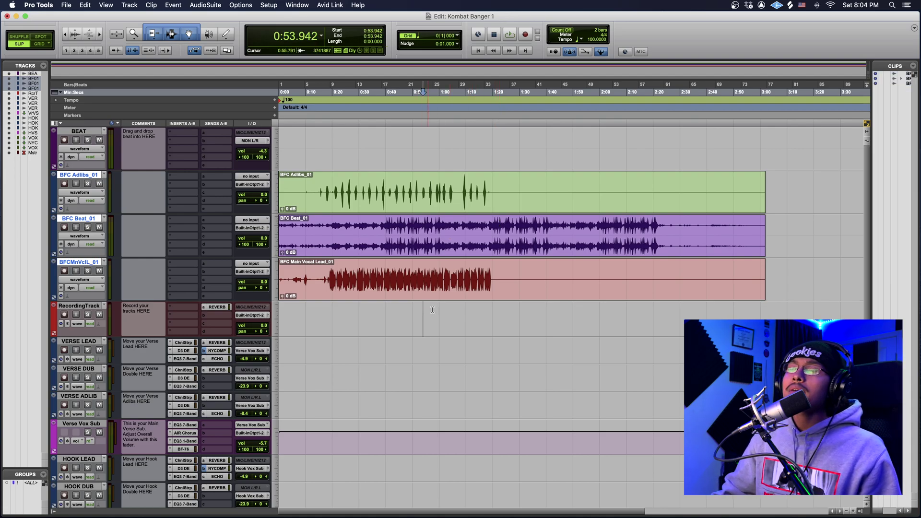
left_click_drag(77, 219, 71, 176)
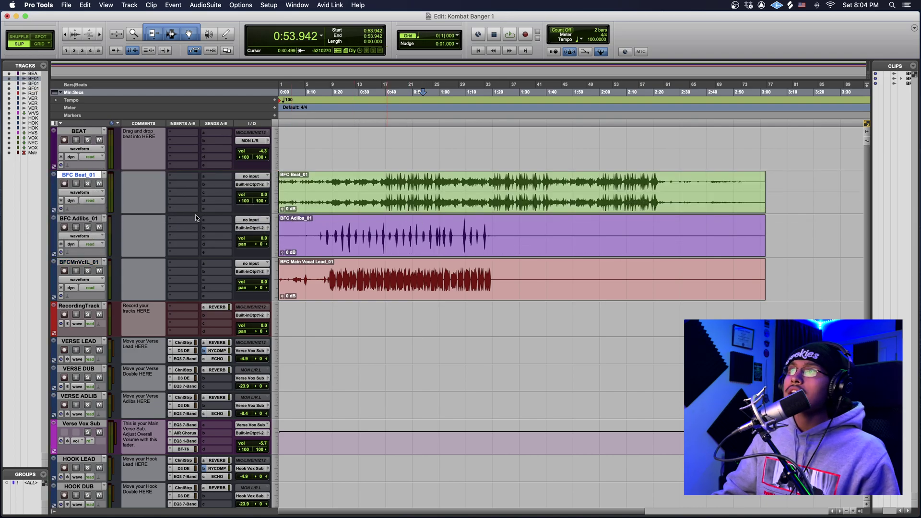
left_click(99, 271)
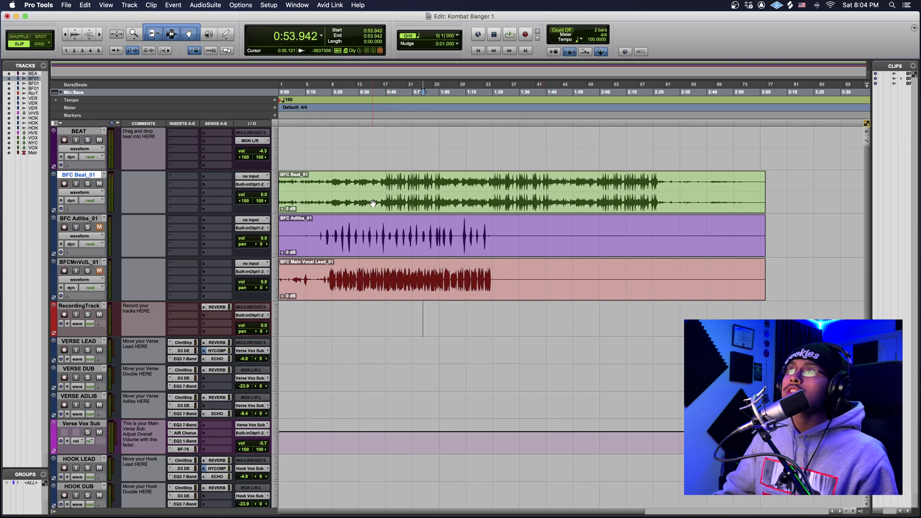
left_click_drag(371, 197, 372, 157)
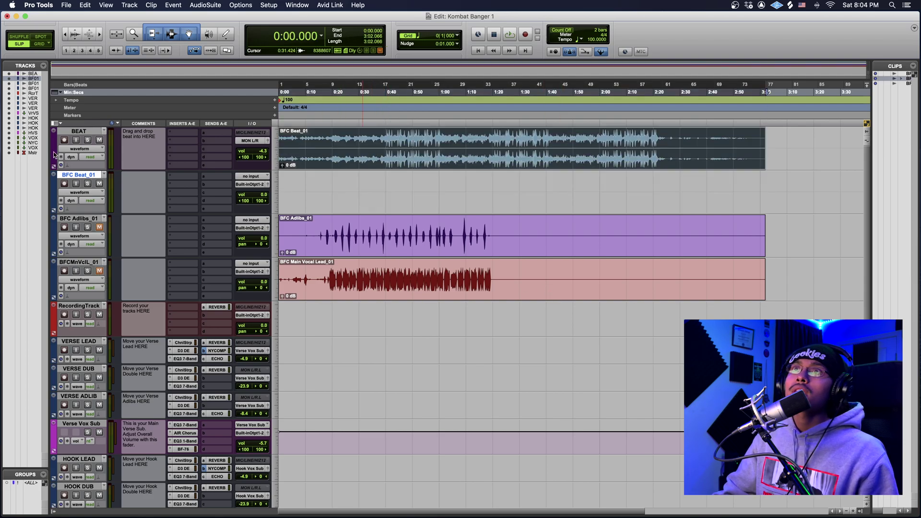
right_click(89, 175)
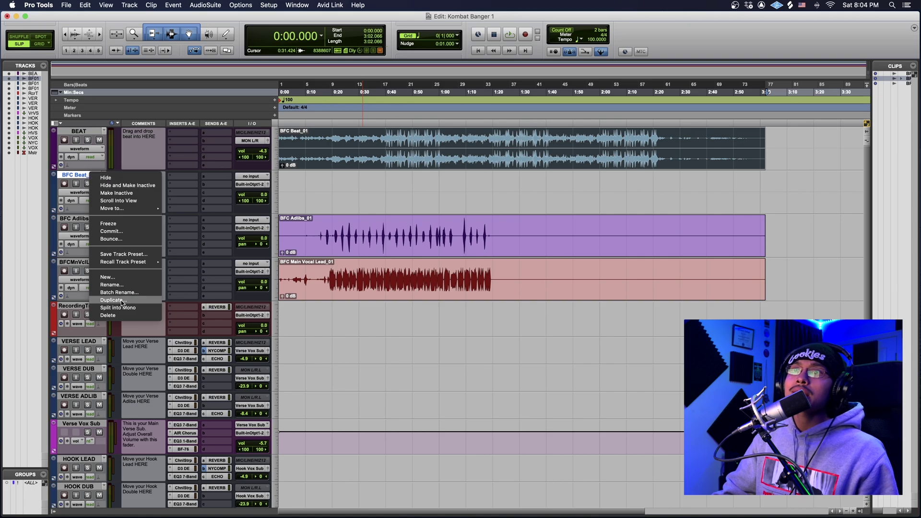
left_click(121, 316)
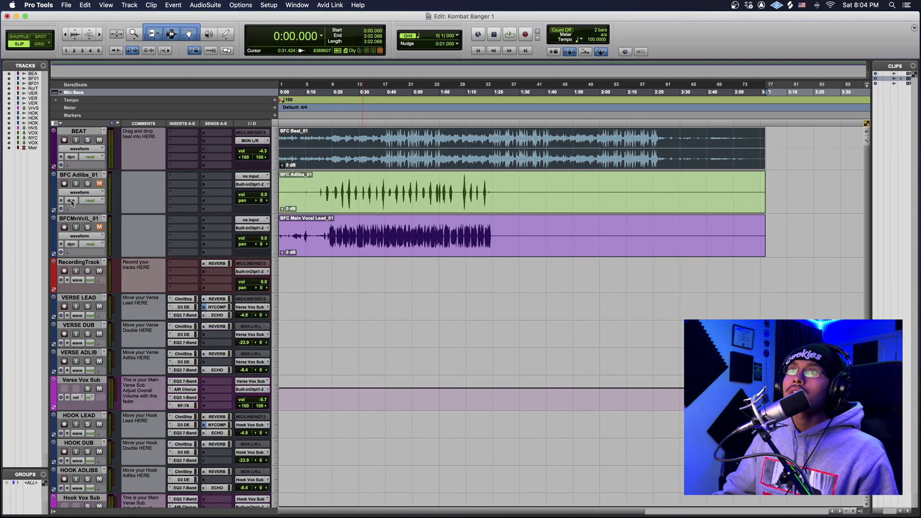
left_click(366, 297)
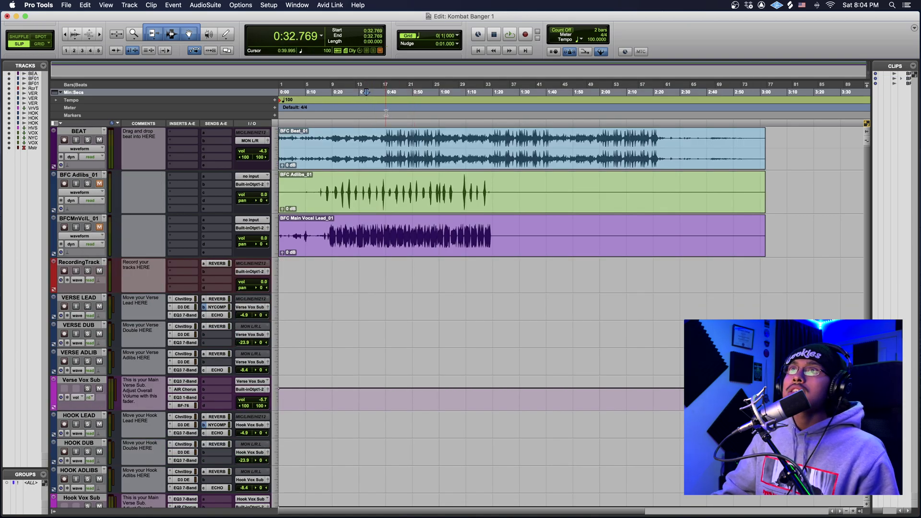
left_click(355, 139)
key("space")
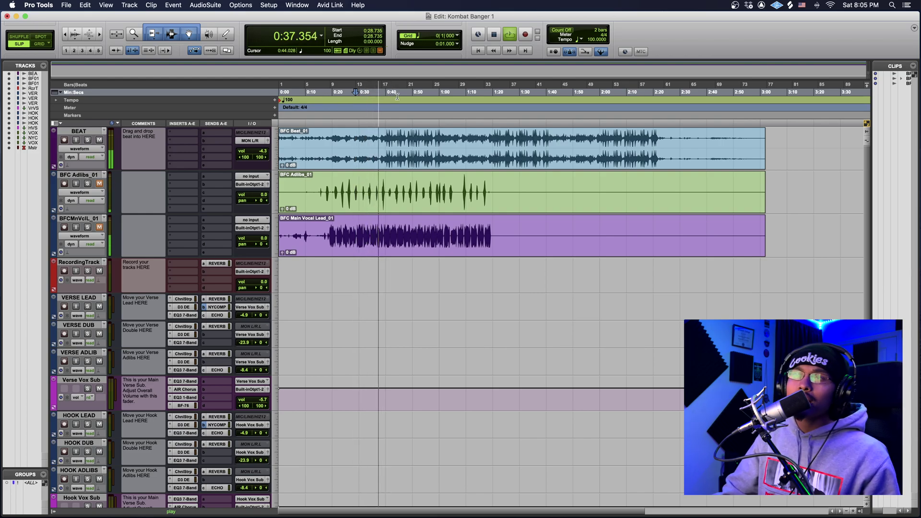
key("space")
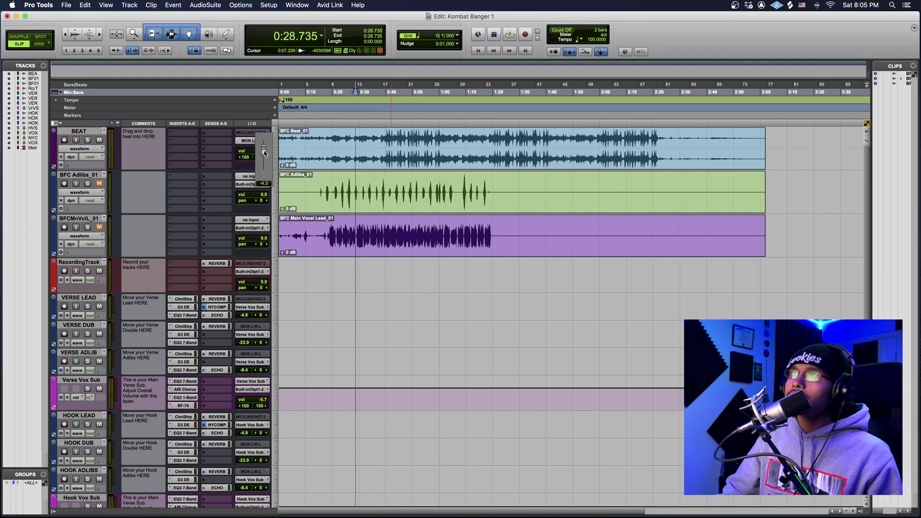
Step: Zoom in on the beat and audition it from a start point around 0:39.4
left_click(397, 296)
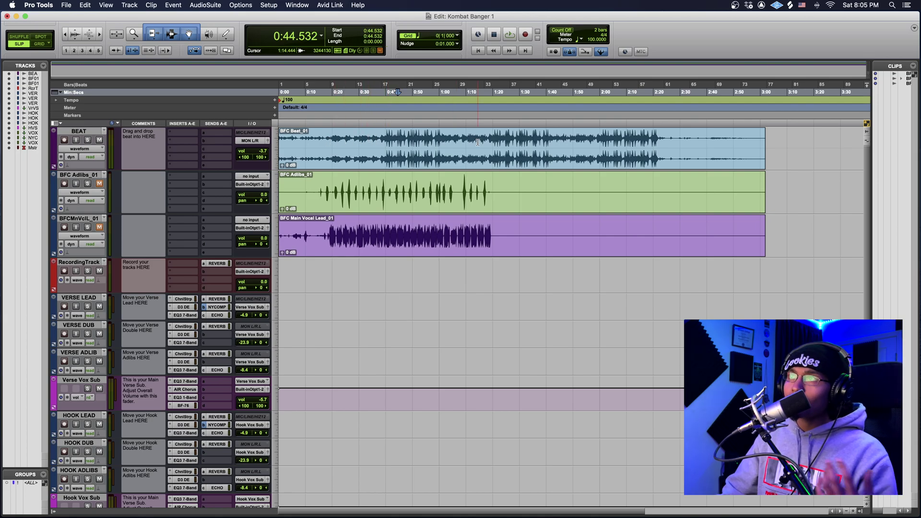
key("super+bracketright")
scroll(422, 127, "right", 5)
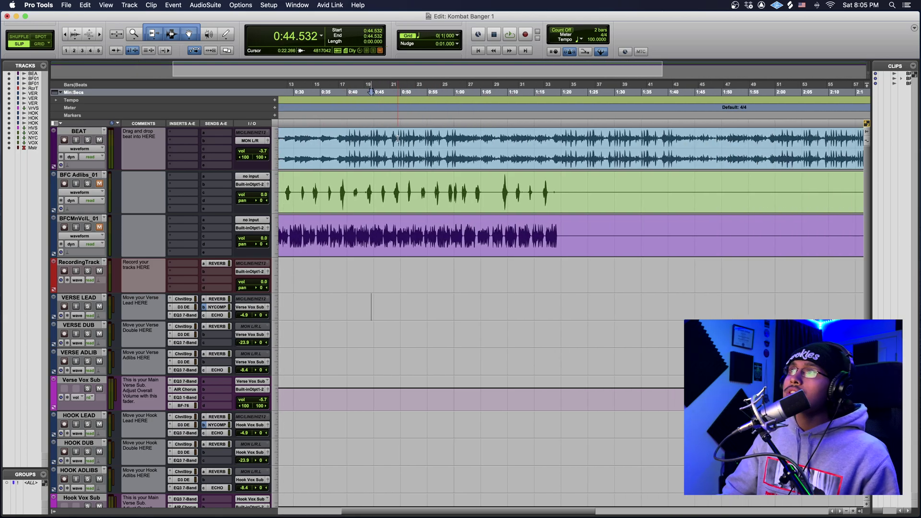
scroll(379, 134, "left", 1)
left_click(367, 137)
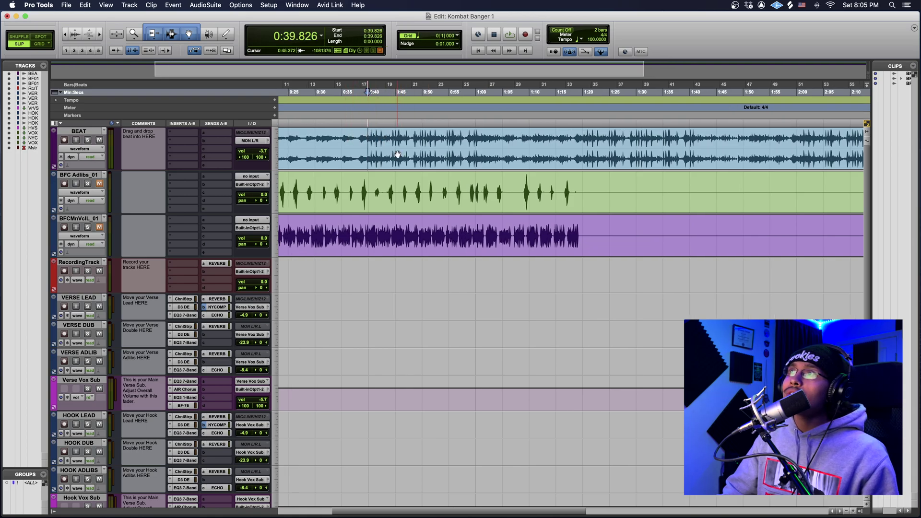
left_click(365, 140)
key("space")
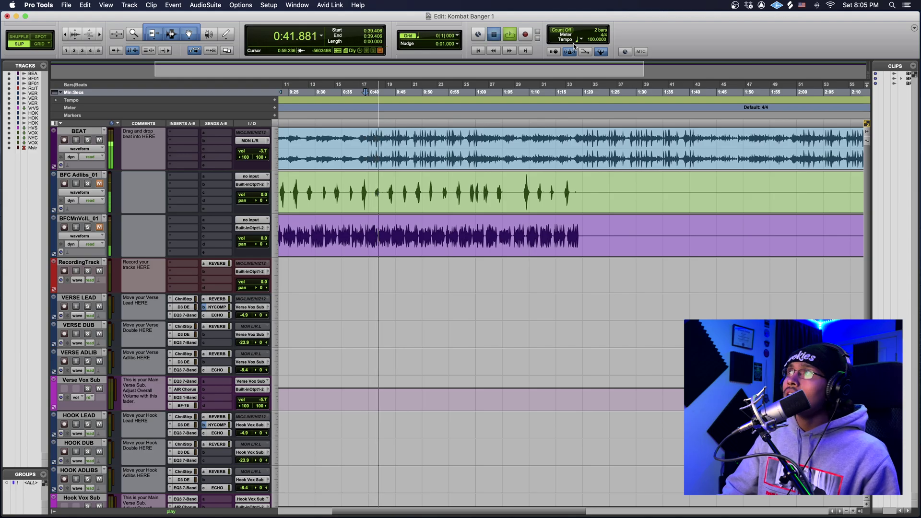
key("space")
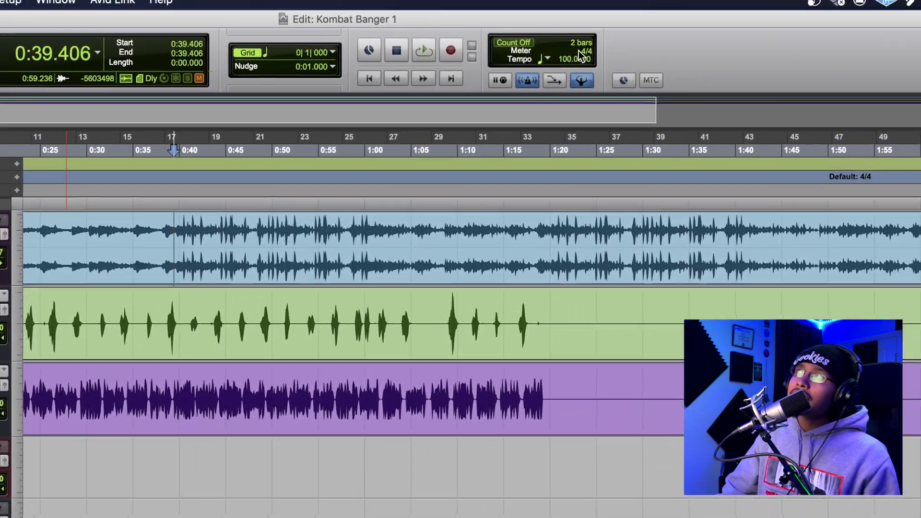
Step: Set the session tempo to 95 BPM, comparing 96 and 95 during playback
left_click(603, 31)
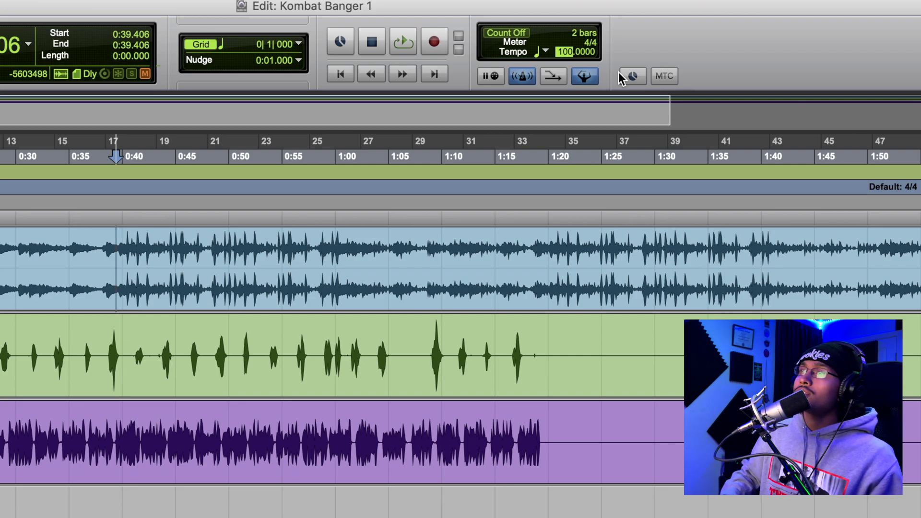
key("space")
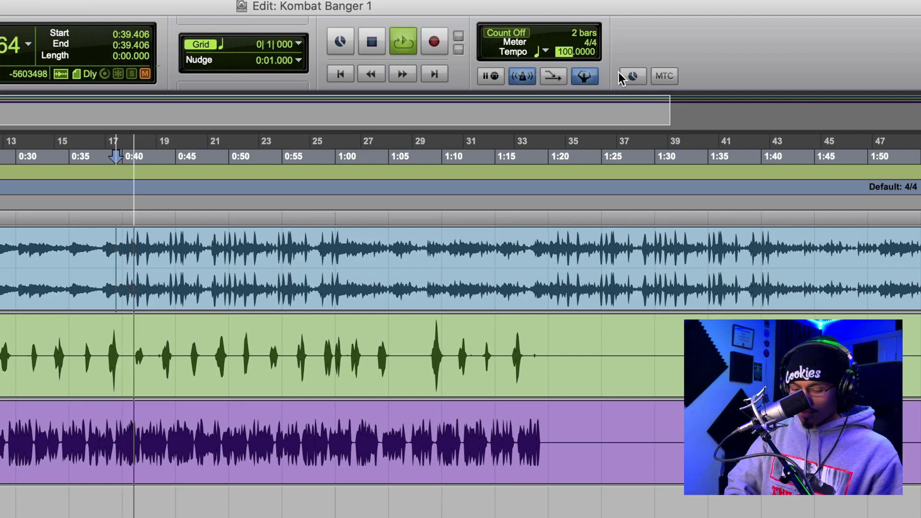
type("96")
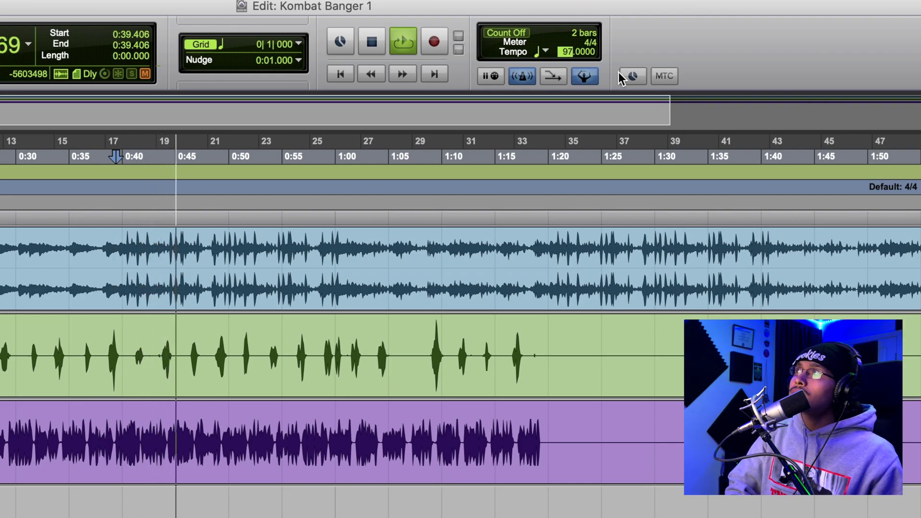
key("Down")
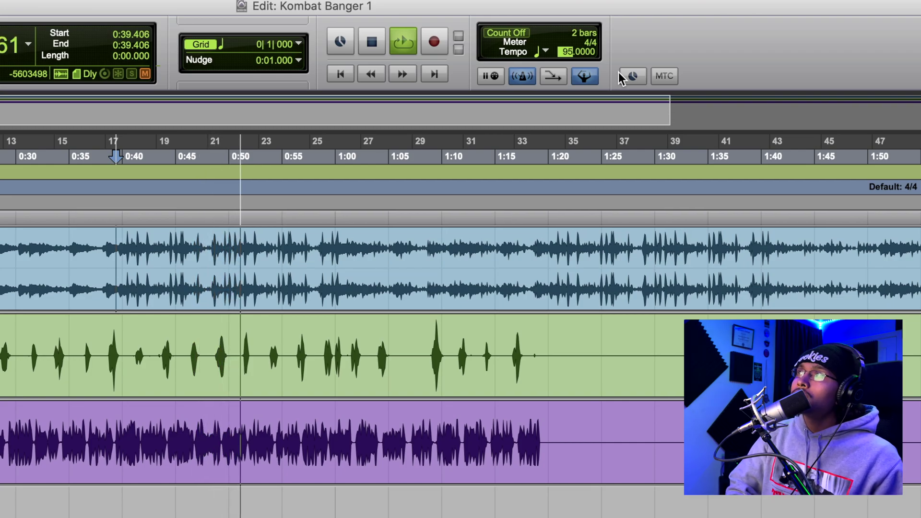
key("Up")
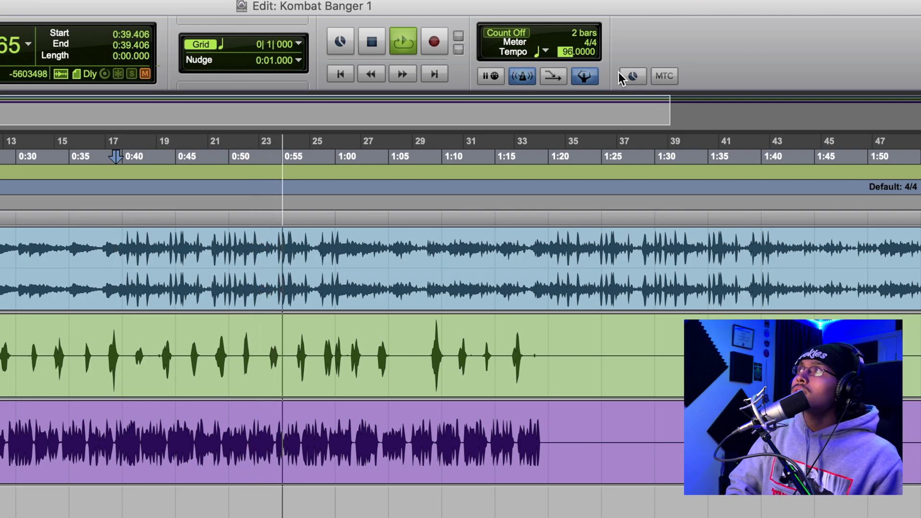
key("space")
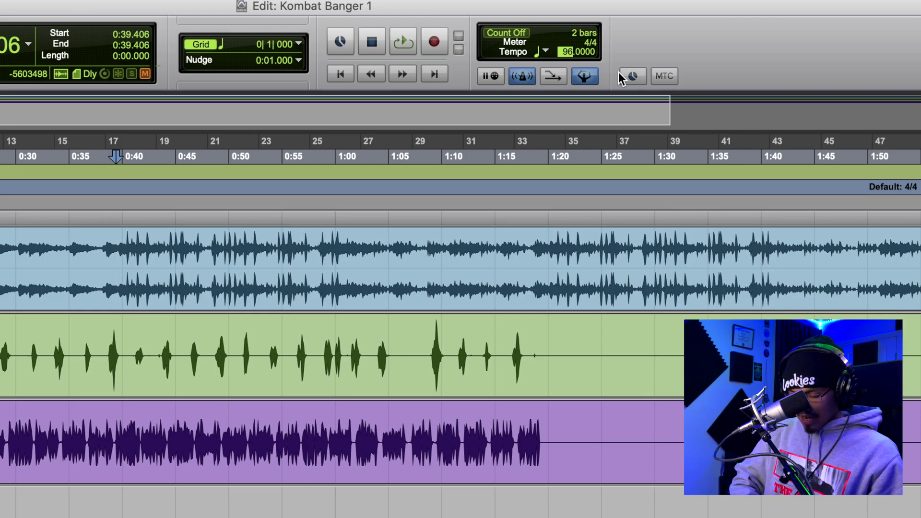
key("Down")
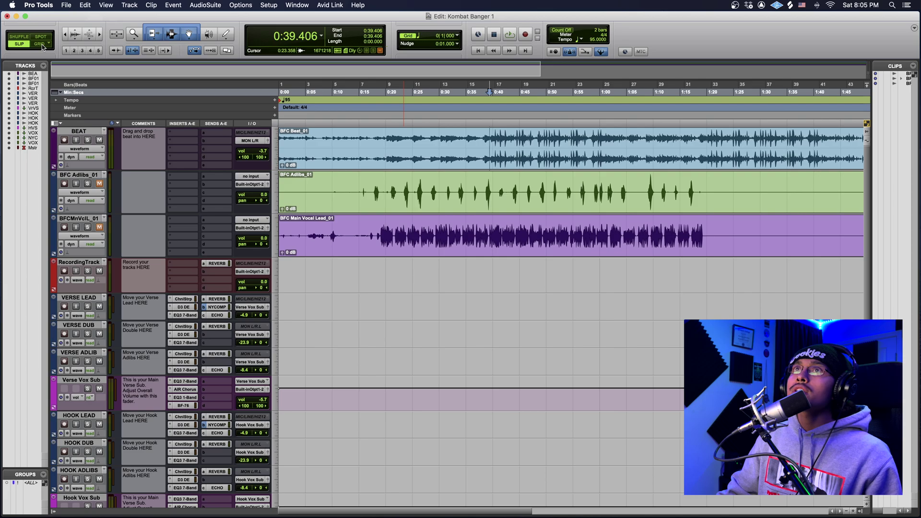
Step: Switch to Grid mode and zoom in to locate the beat's downbeat at 0:40.421
left_click(41, 45)
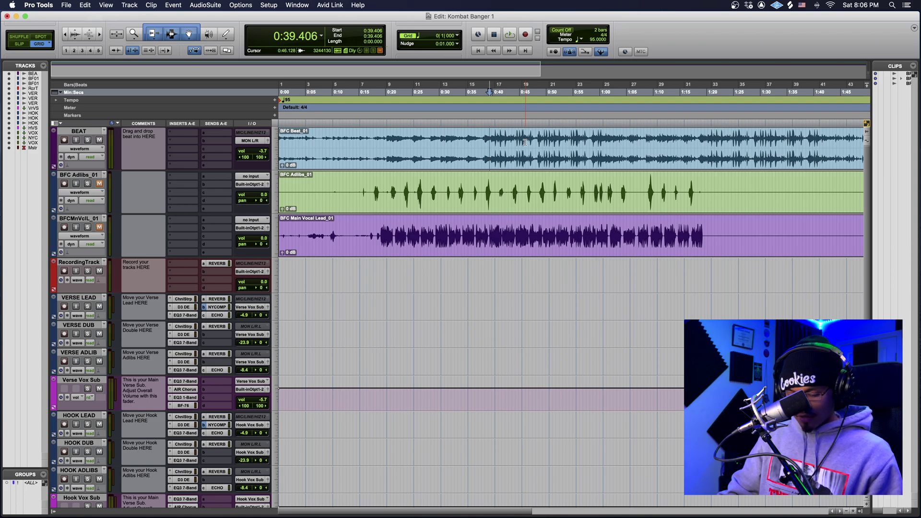
key("super+bracketleft")
key("super+bracketright")
key("super+bracketright")
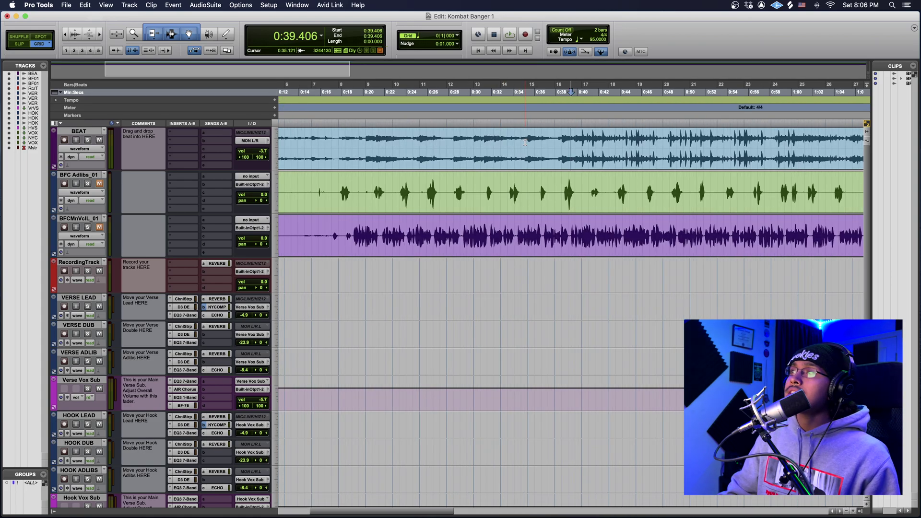
key("super+bracketleft")
key("super+bracketright")
key("super+bracketright")
key("super+bracketleft")
key("super+bracketleft")
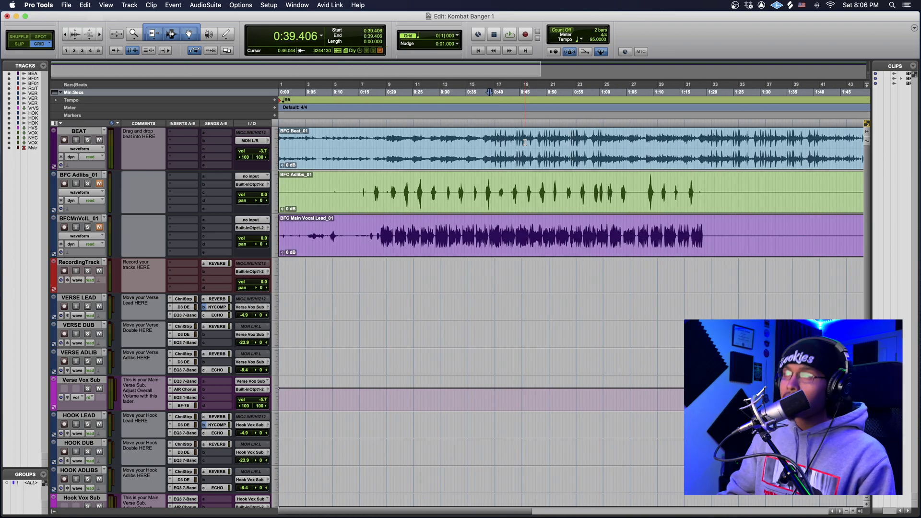
key("super+bracketright")
key("super+bracketright")
left_click(593, 139)
key("super+bracketright")
key("super+bracketright")
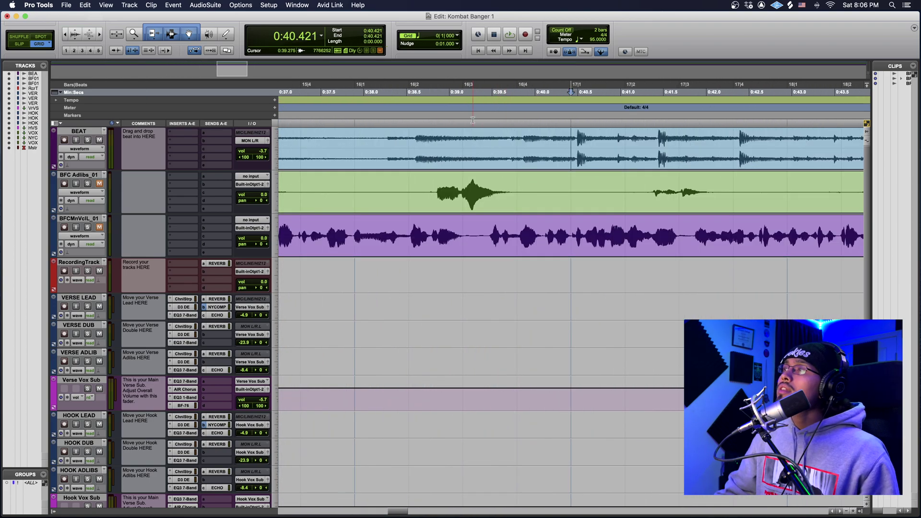
scroll(579, 140, "left", 10)
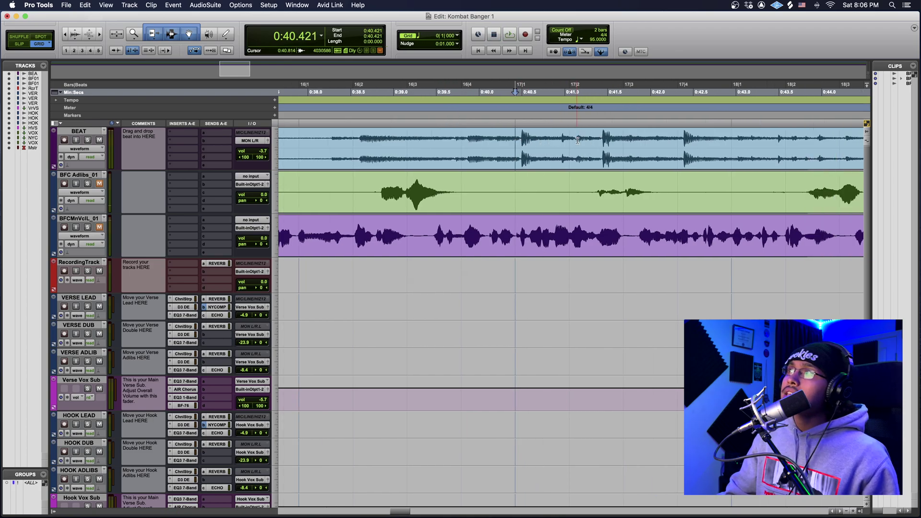
scroll(587, 138, "left", 15)
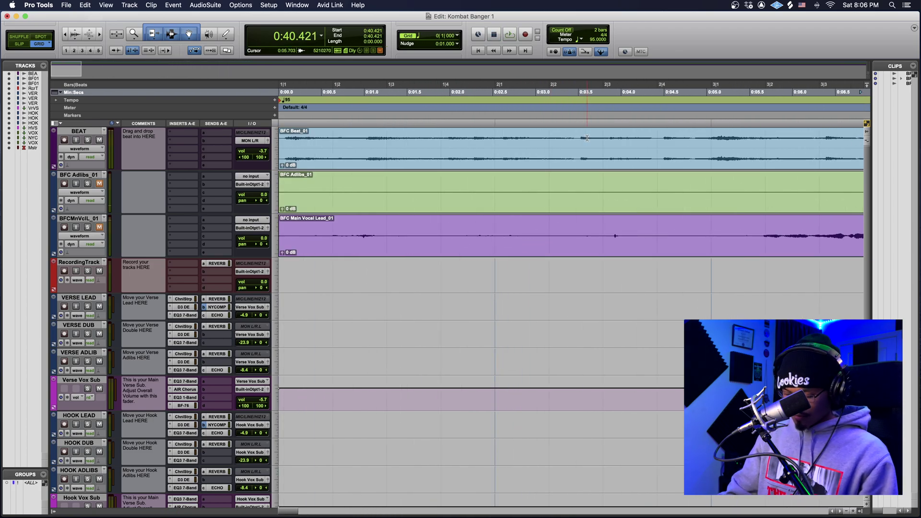
key("super+bracketleft")
key("super+bracketleft")
key("super+bracketleft")
Step: In Slip mode, drag bar 1 to line up with the beat's first hit near 0:40.4
key("F2")
left_click_drag(281, 102, 710, 97)
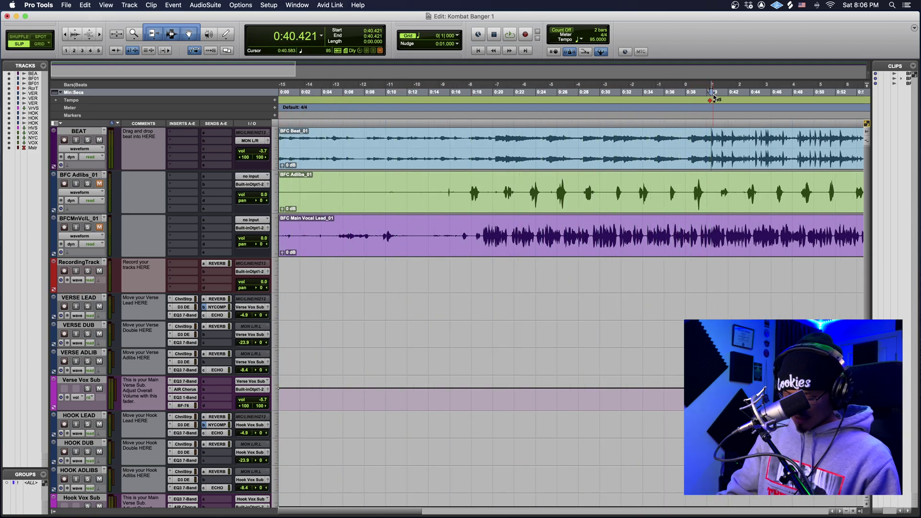
key("super+bracketright")
key("super+bracketright")
key("super+bracketright")
key("super+bracketright")
key("super+bracketright")
key("super+bracketright")
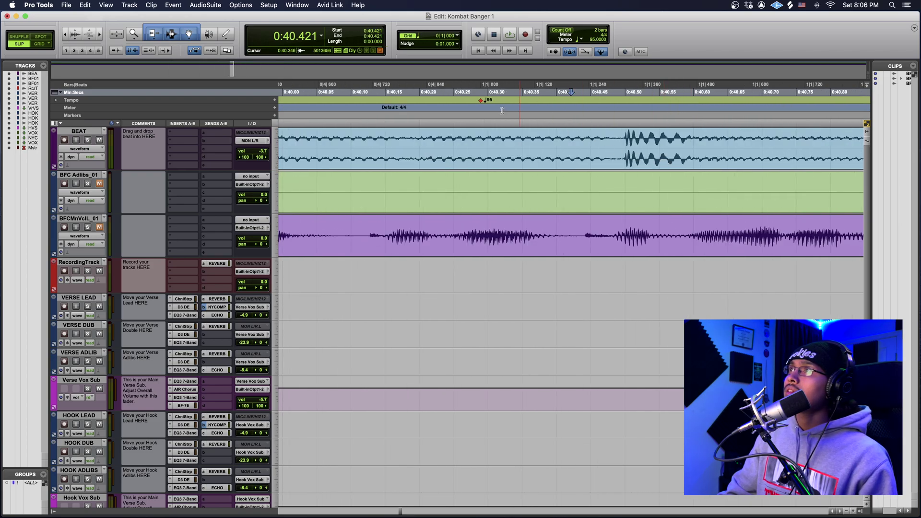
left_click_drag(482, 102, 623, 95)
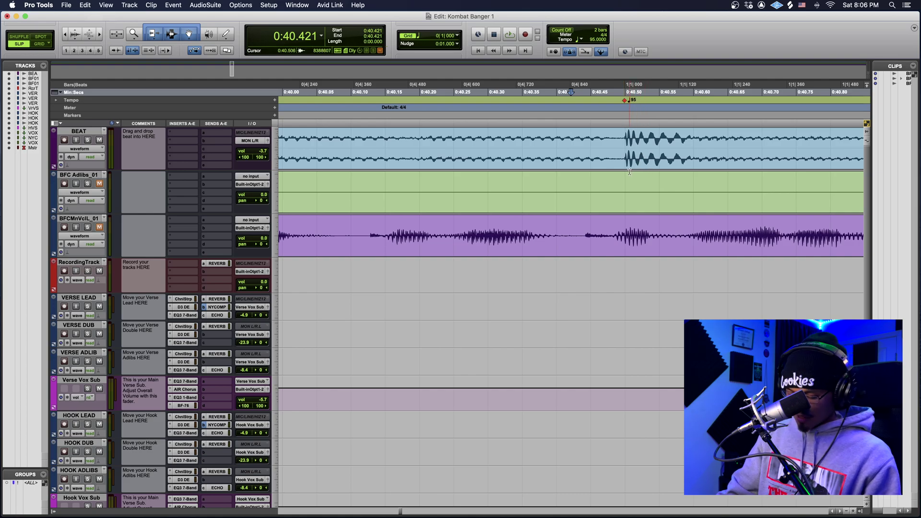
key("super+bracketleft")
key("super+bracketleft")
key("super+bracketleft")
key("super+bracketleft")
key("super+bracketleft")
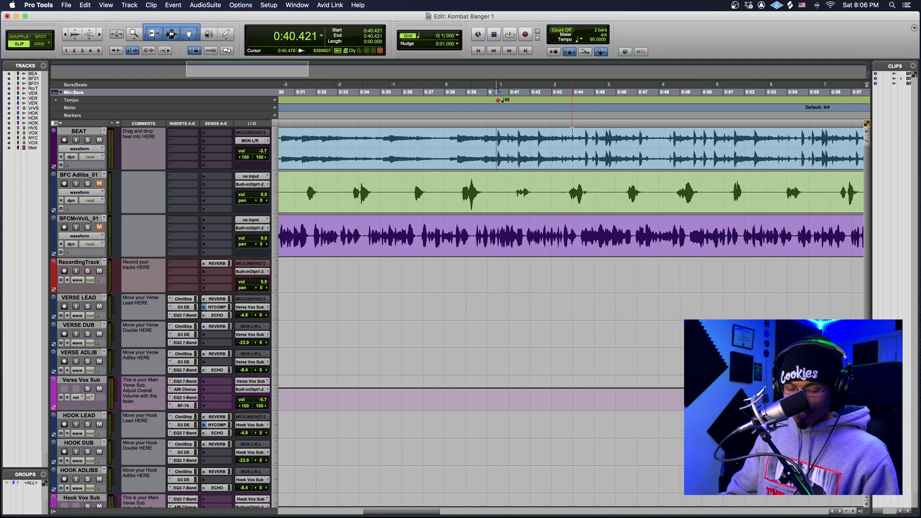
Step: Check grid alignment by playing from bar 33, then return to Slip mode
key("F4")
key("super+bracketleft")
key("super+bracketleft")
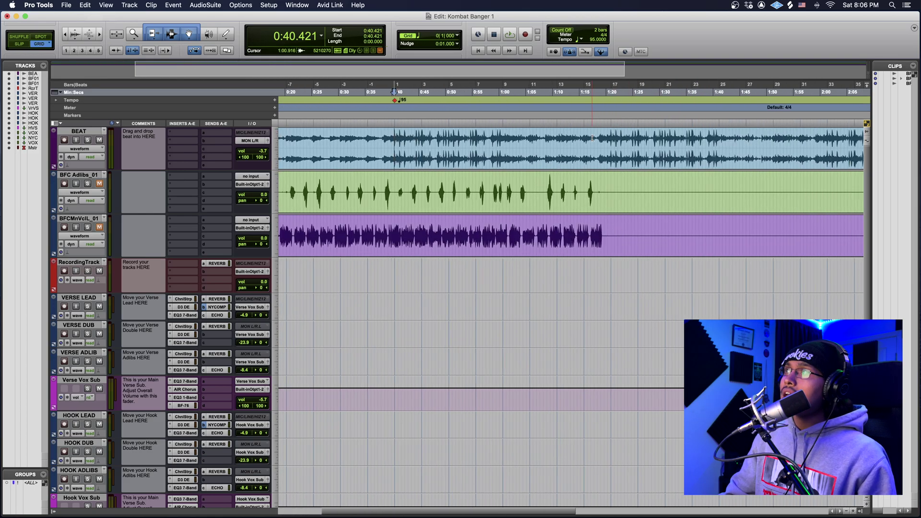
scroll(514, 134, "right", 10)
left_click(514, 137)
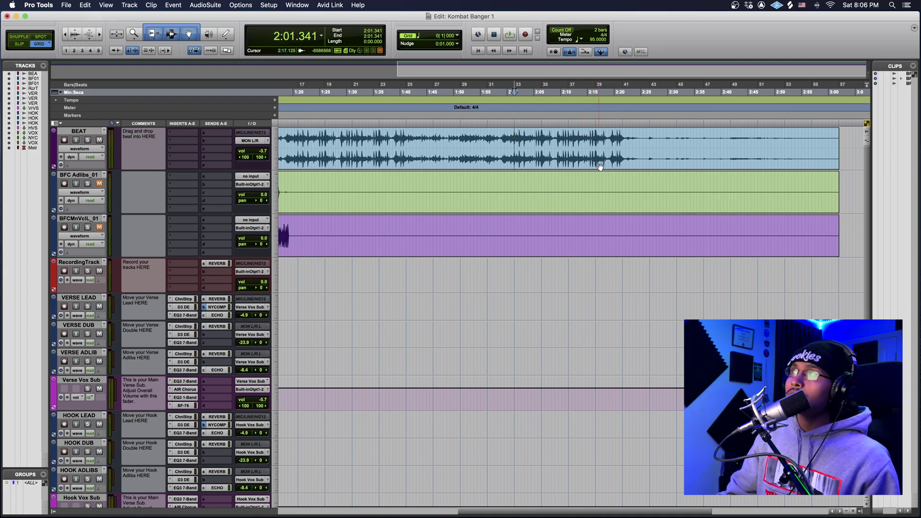
key("space")
key("super+bracketright")
key("super+bracketright")
key("super+bracketright")
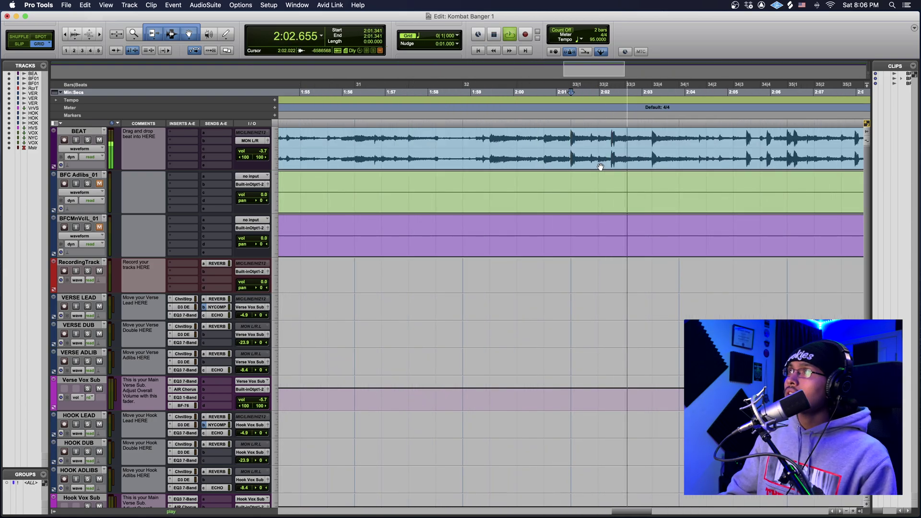
key("super+bracketleft")
key("super+bracketleft")
key("super+bracketleft")
key("super+bracketleft")
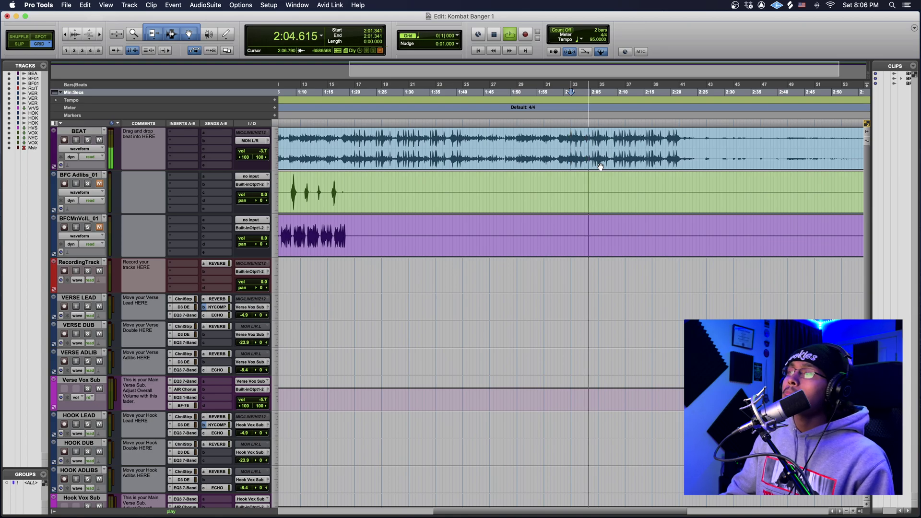
key("space")
key("super+bracketright")
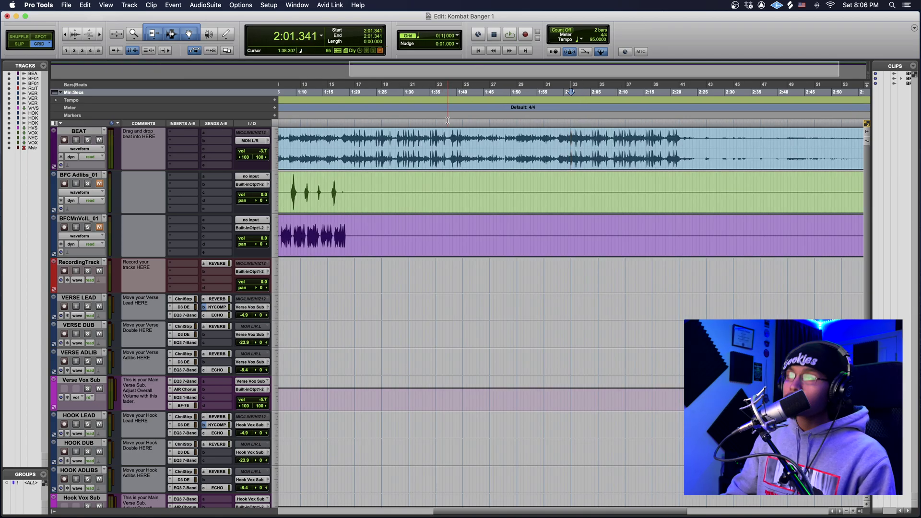
key("F2")
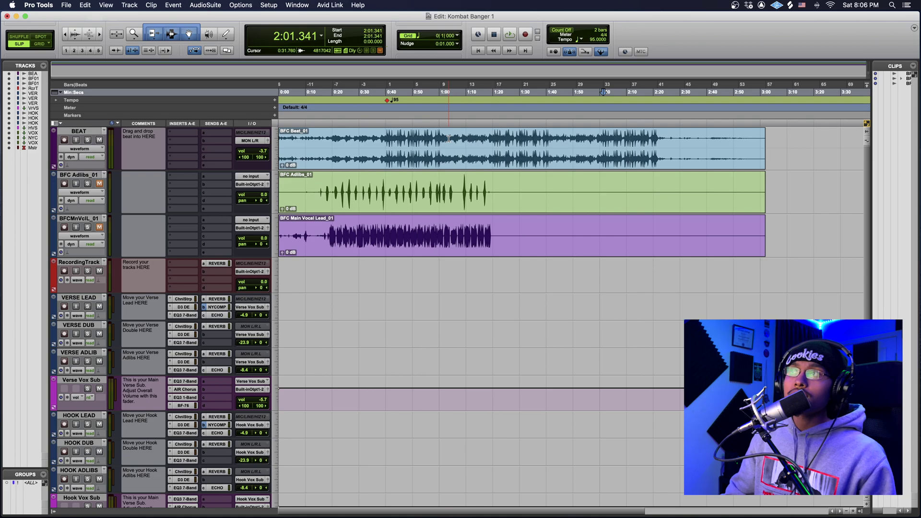
Step: Move the BFC Main Vocal Lead_01 clip onto RecordingTrack
left_click(397, 255)
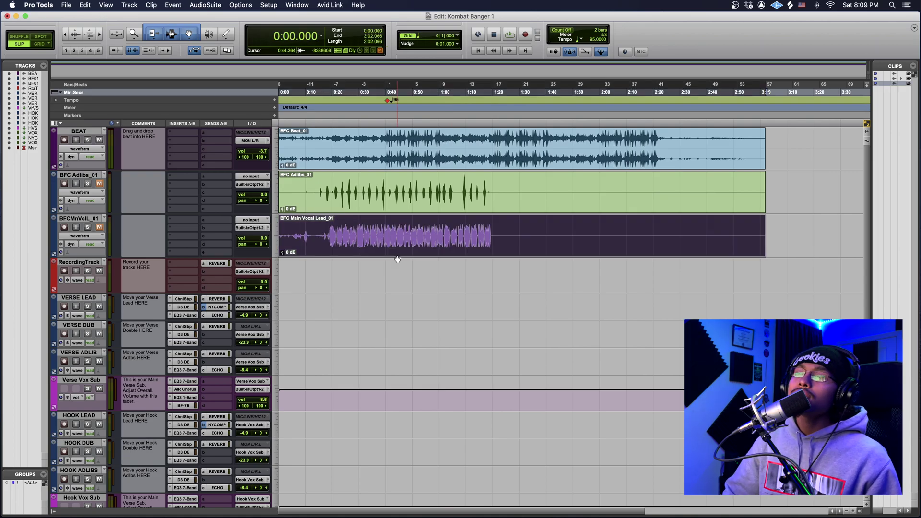
left_click(372, 270)
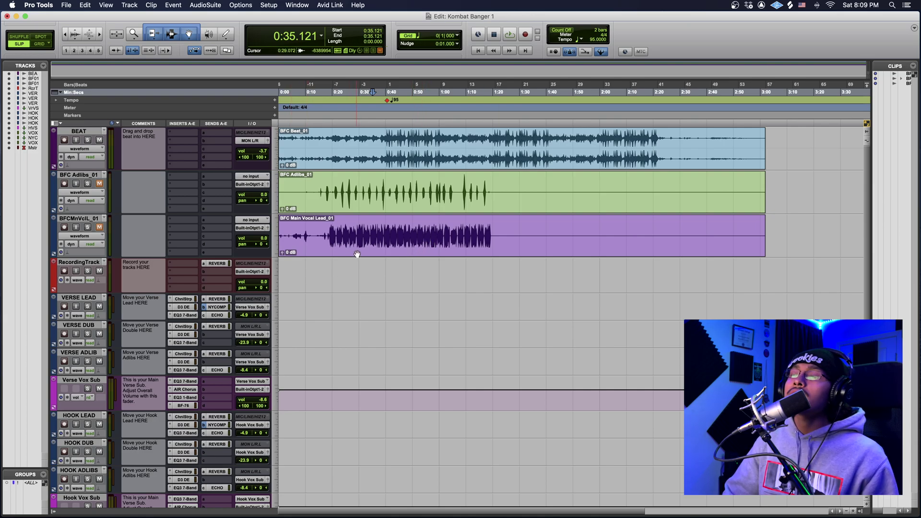
left_click_drag(357, 254, 516, 276)
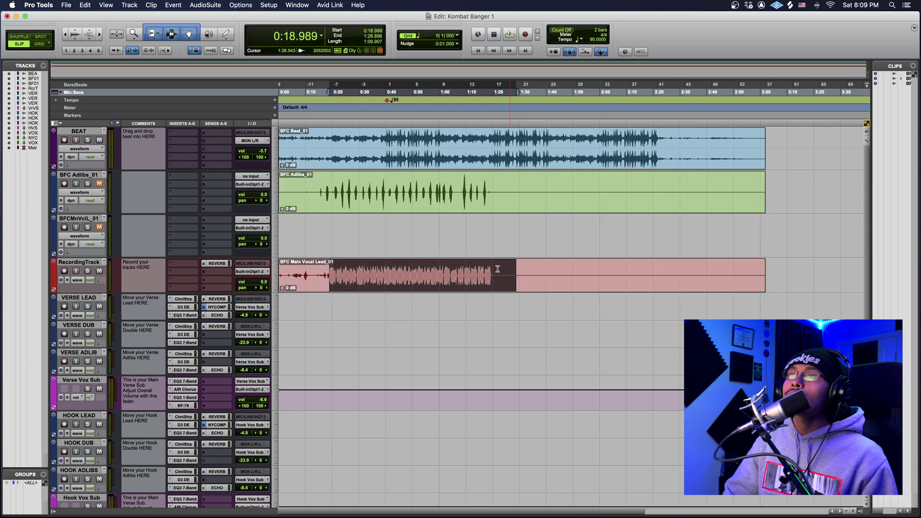
left_click(412, 248)
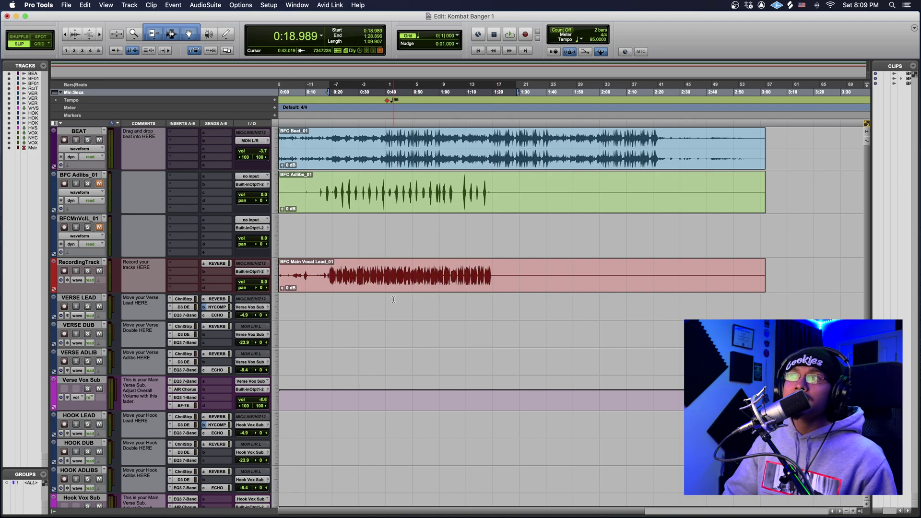
left_click_drag(364, 291, 431, 305)
left_click(88, 297)
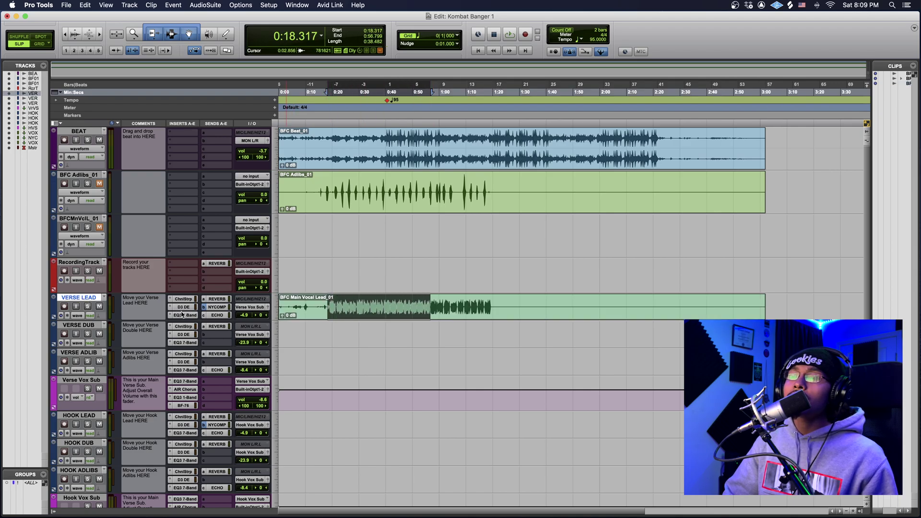
left_click(439, 313)
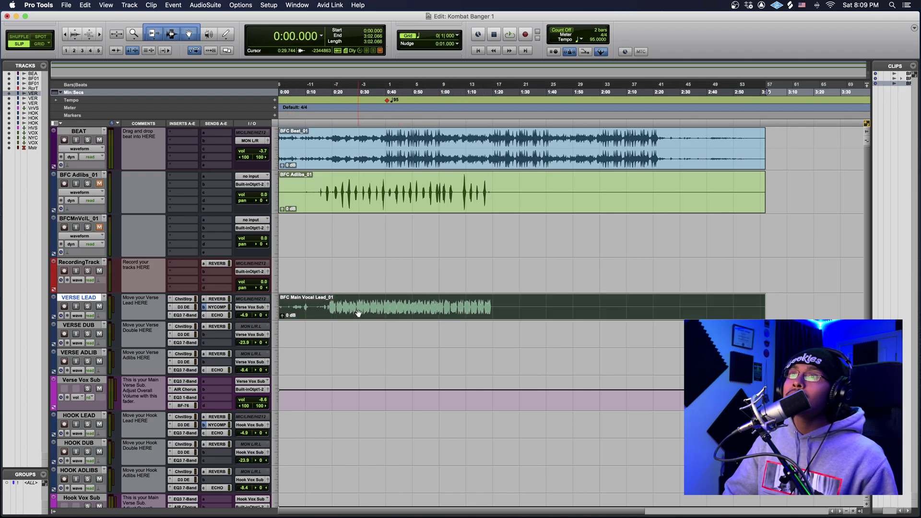
left_click_drag(359, 313, 354, 280)
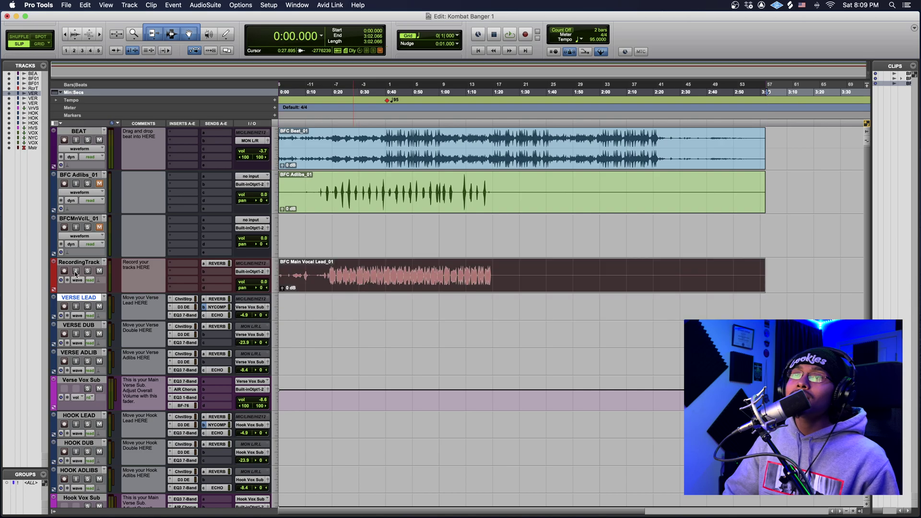
Step: Play the vocal with the beat from 0:21.3, jumping ahead to 0:36.5
left_click(345, 271)
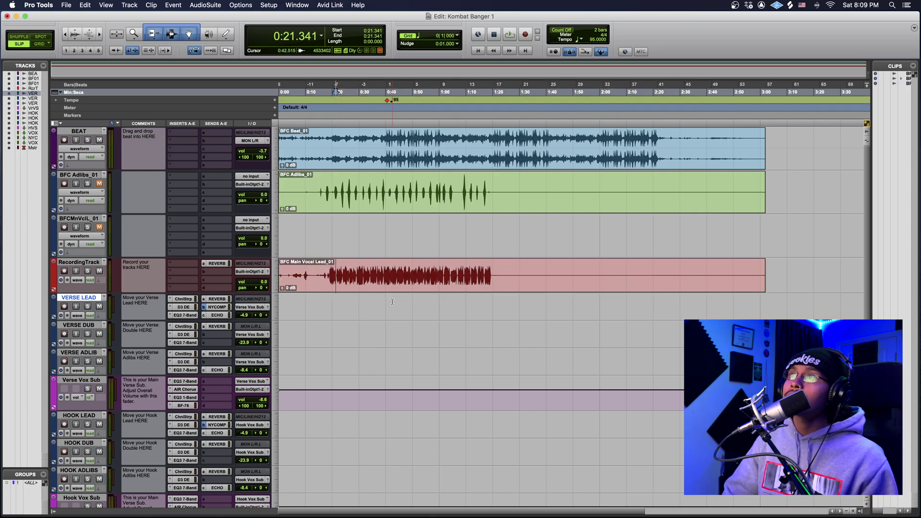
key("space")
left_click(377, 226)
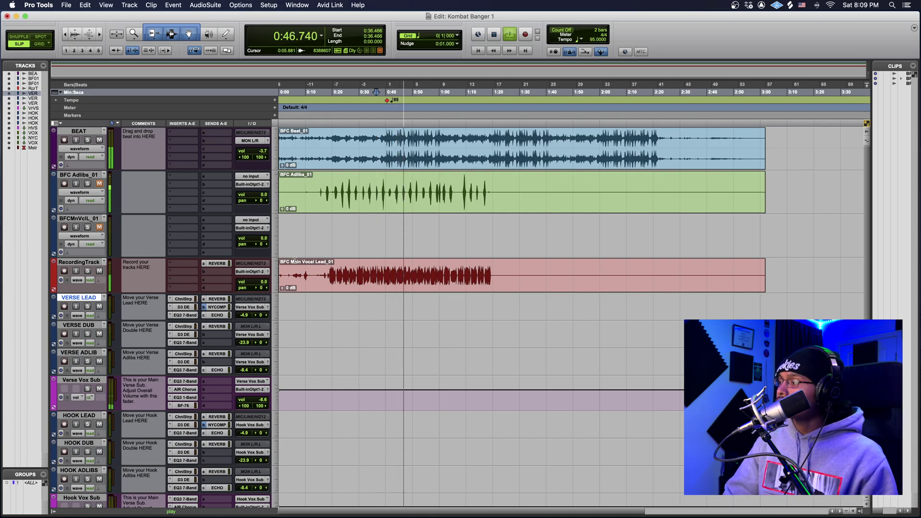
Step: Move the main vocal clip onto VERSE LEAD and play from 0:36.97
key("space")
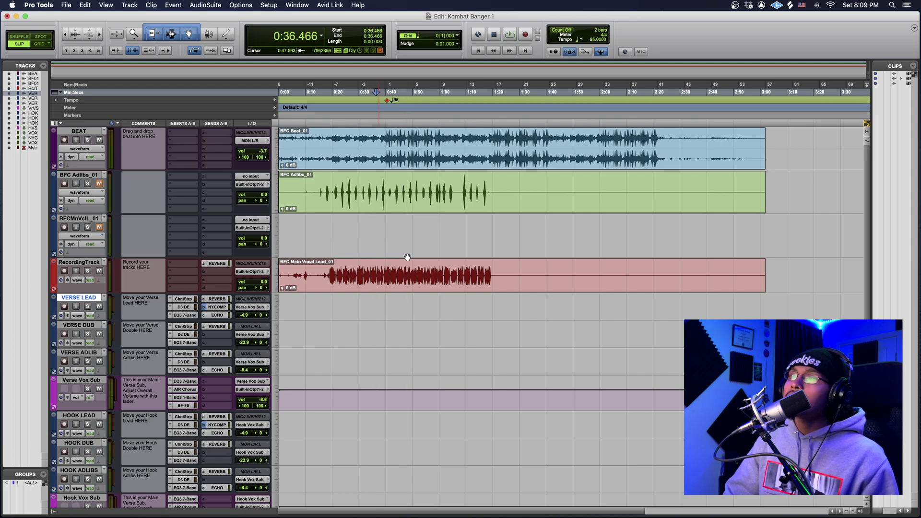
left_click(216, 264)
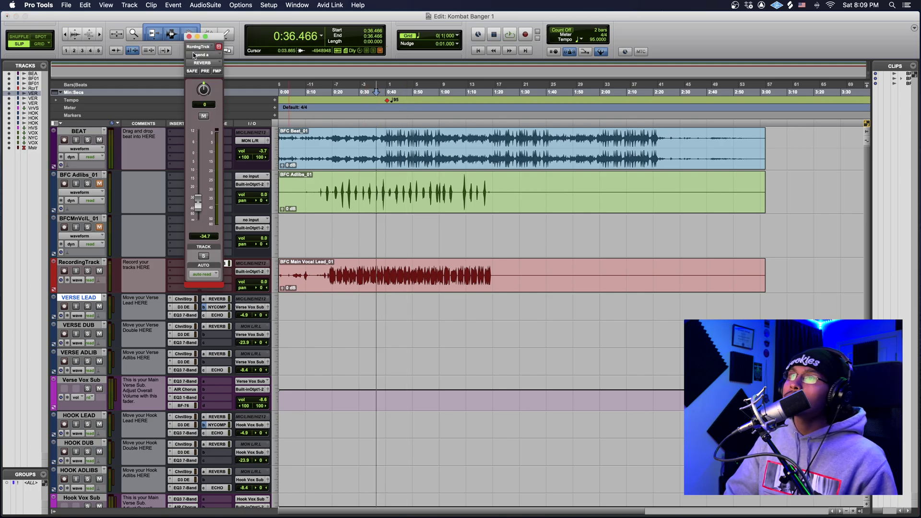
left_click(188, 38)
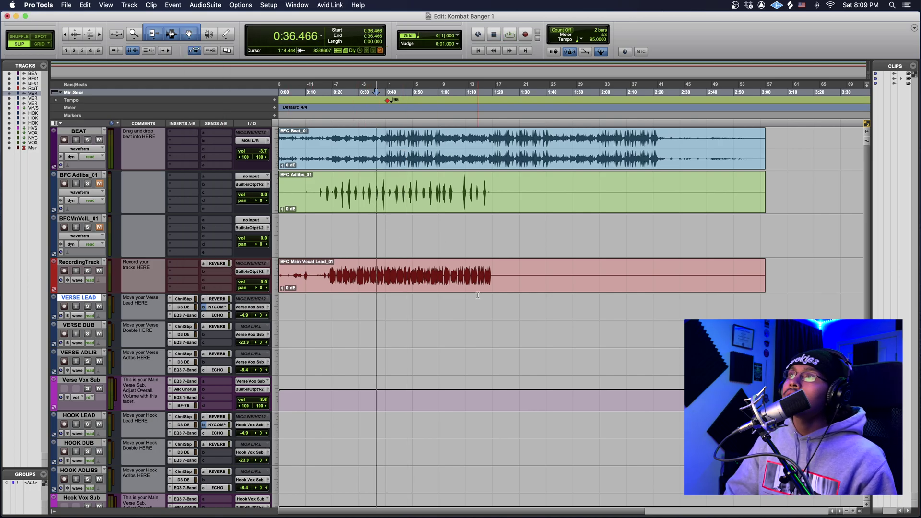
left_click(347, 325)
left_click_drag(378, 292, 365, 297)
left_click(352, 278)
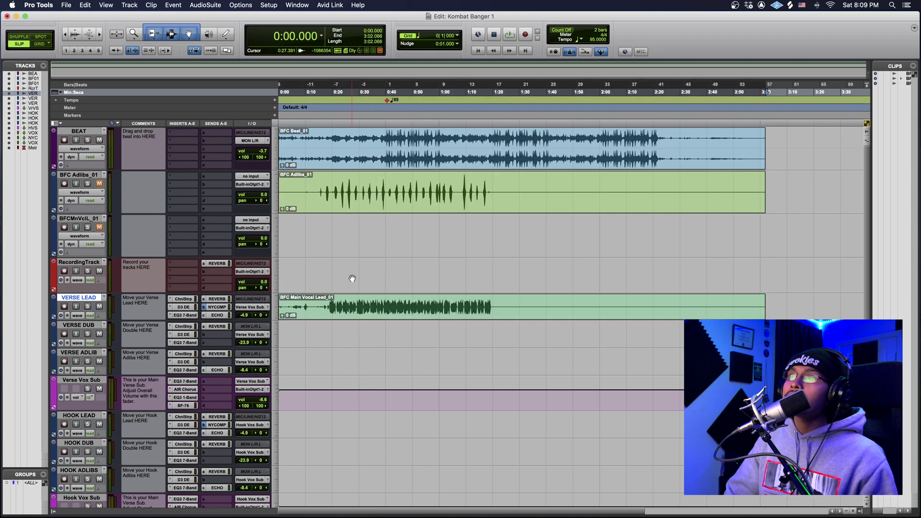
left_click(380, 103)
key("space")
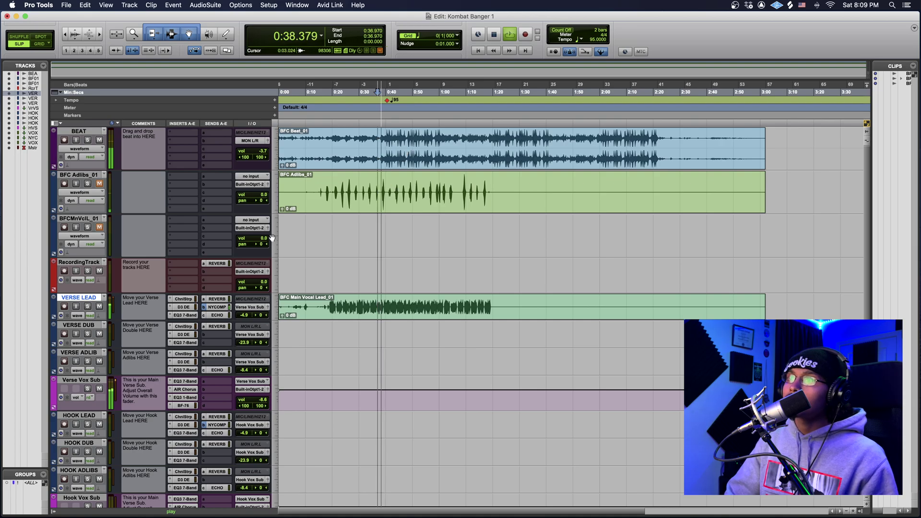
Step: Raise the Verse Vox Sub fader to -2.7 dB in the Mix window
key("super+equal")
left_click_drag(307, 335, 308, 321)
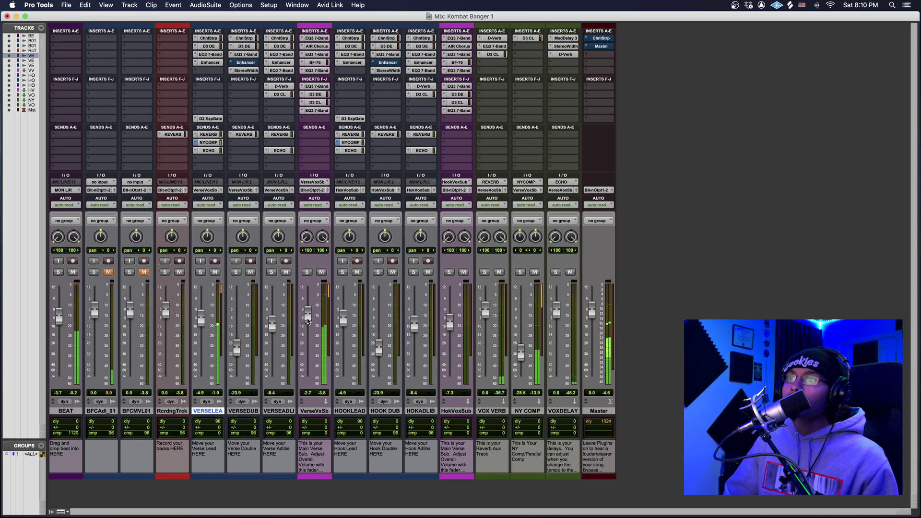
key("super+equal")
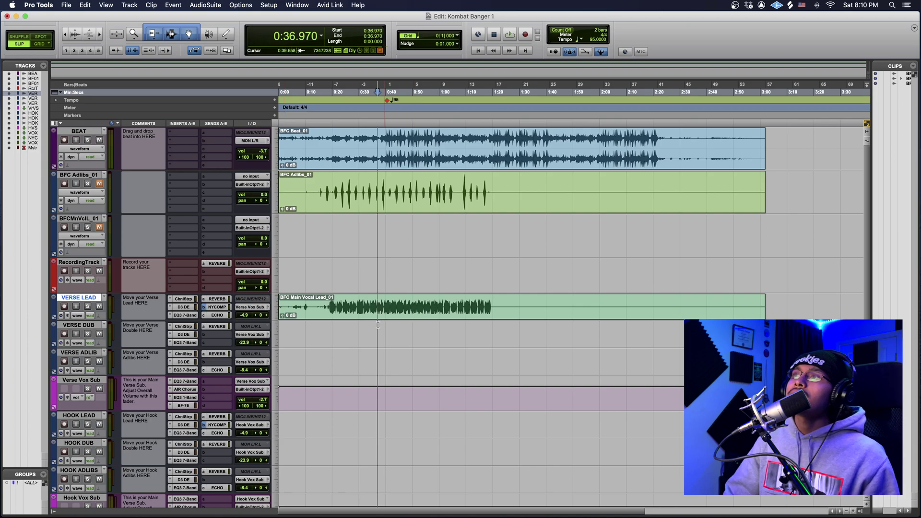
Step: Delete the empty BFCMnVcll_01 track
left_click(409, 271)
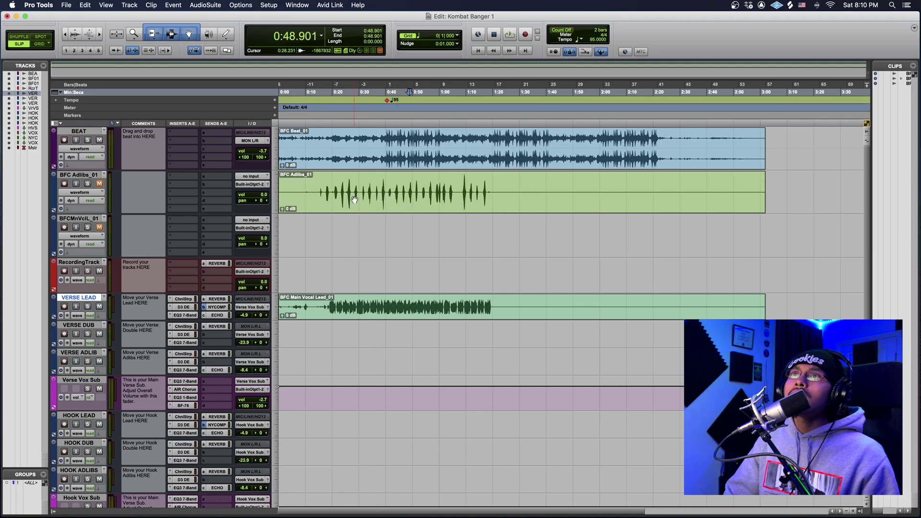
right_click(94, 218)
left_click(125, 348)
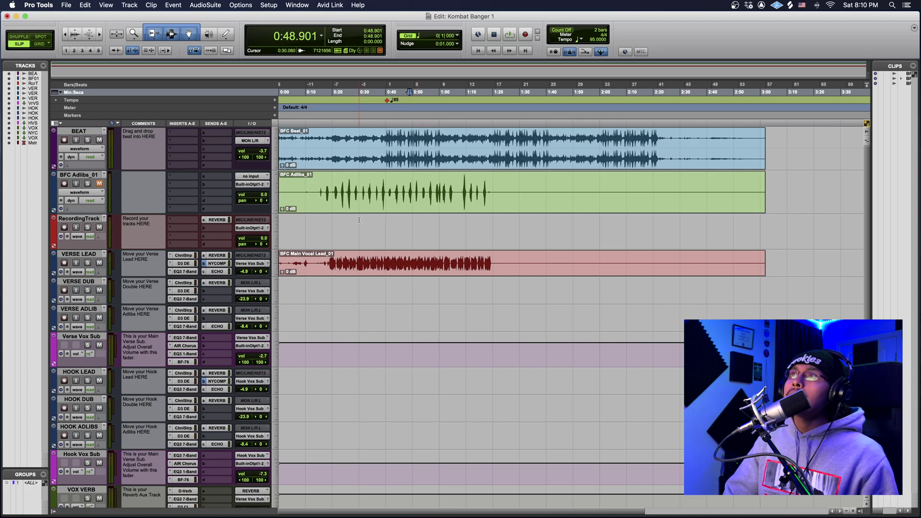
Step: Move the BFC Adlibs_01 clip onto RecordingTrack and play it from 0:22.5
left_click(359, 211)
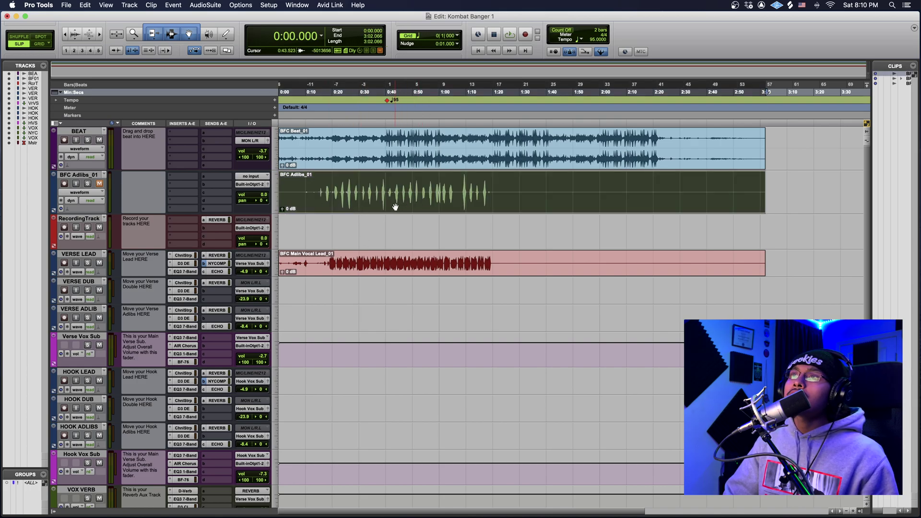
left_click_drag(395, 207, 394, 230)
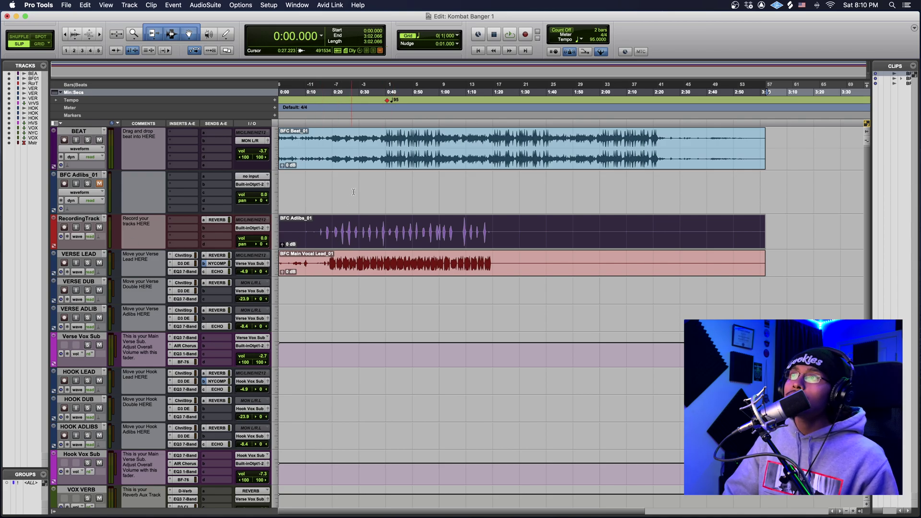
left_click(343, 95)
left_click(339, 98)
key("space")
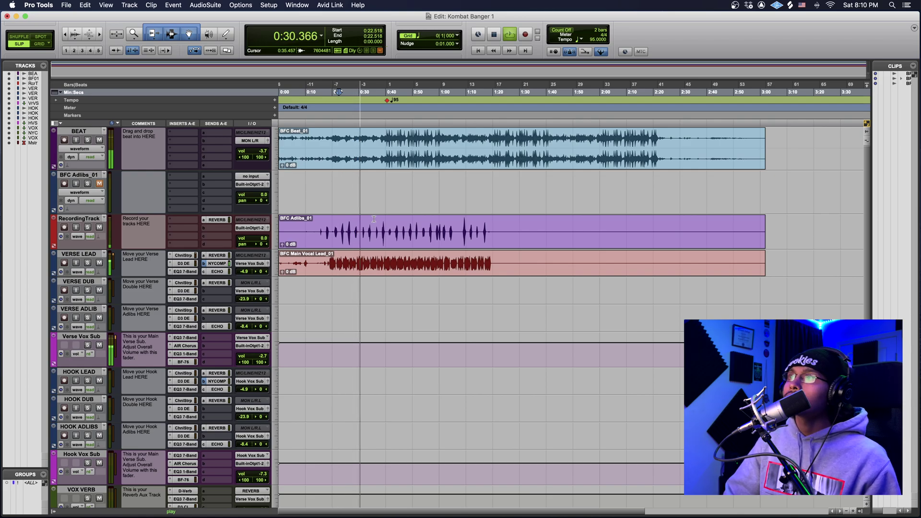
key("space")
Step: Move the adlibs clip onto VERSE ADLIB and check it from 0:23.19
left_click_drag(358, 243, 357, 317)
left_click(346, 101)
key("space")
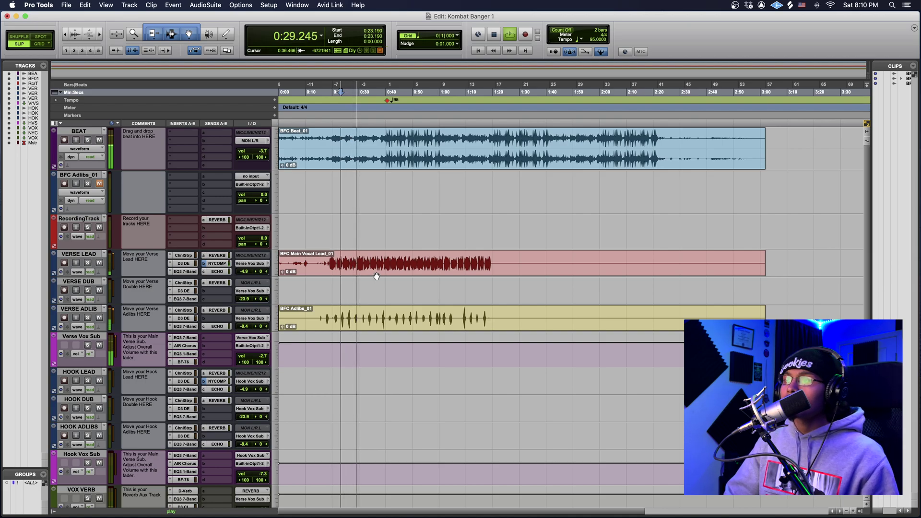
key("space")
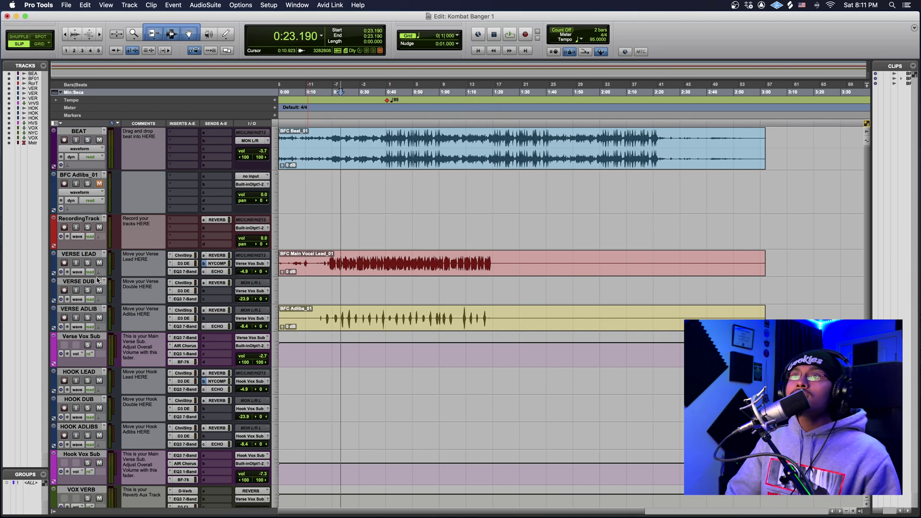
Step: Duplicate the BFC Main Vocal Lead_01 clip onto the VERSE DUB track
left_click(81, 281)
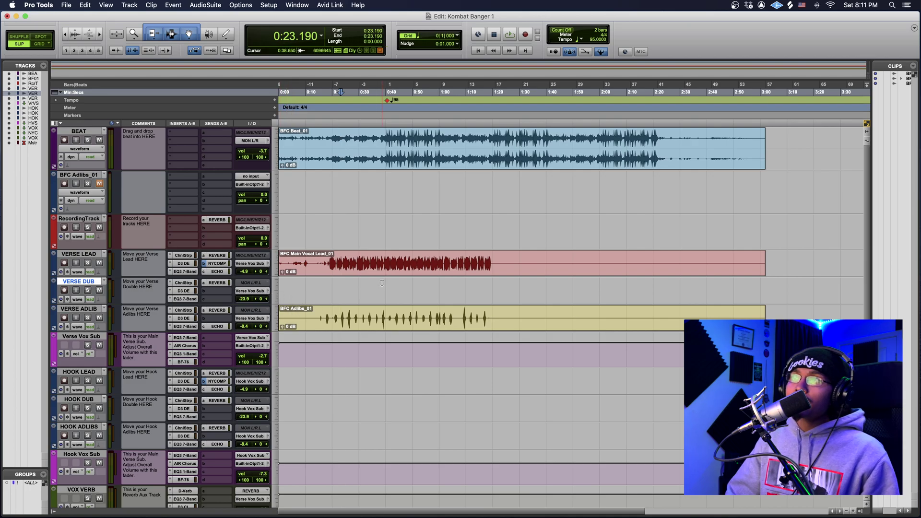
left_click(89, 220)
left_click_drag(308, 230, 534, 230)
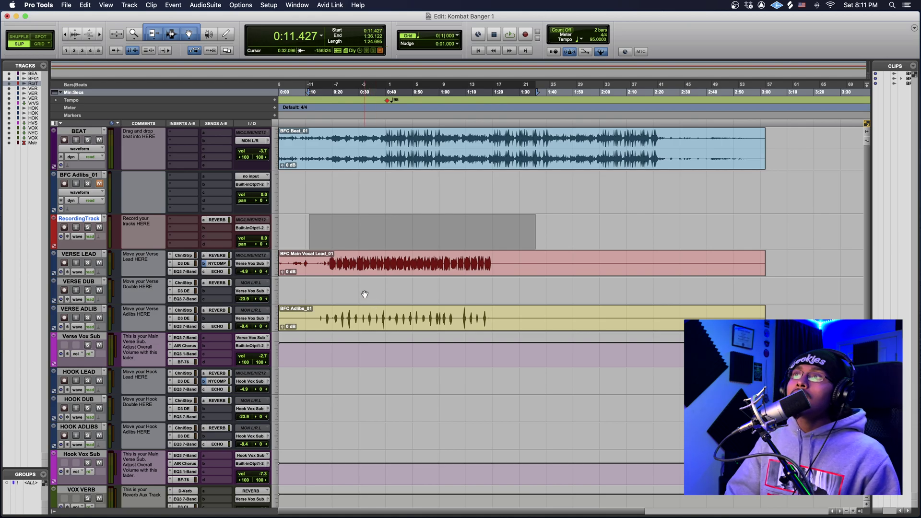
left_click(368, 271)
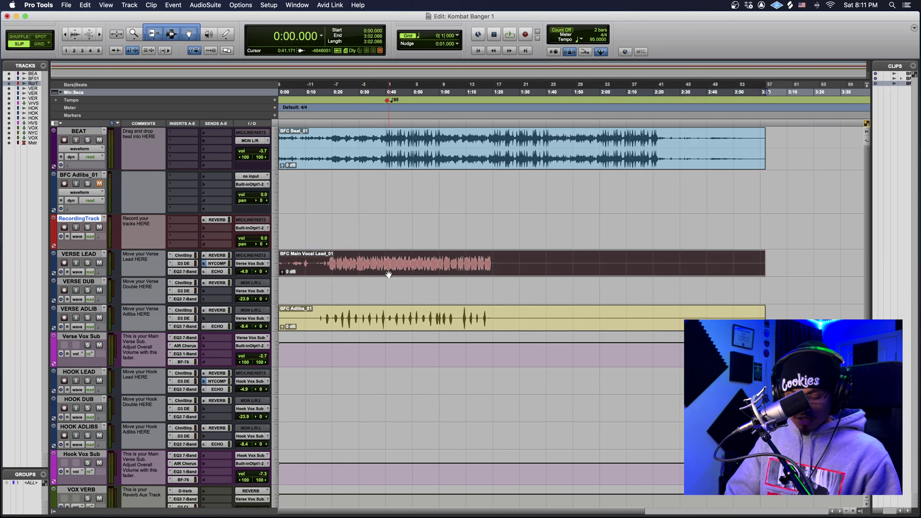
left_click_drag(373, 272, 370, 281)
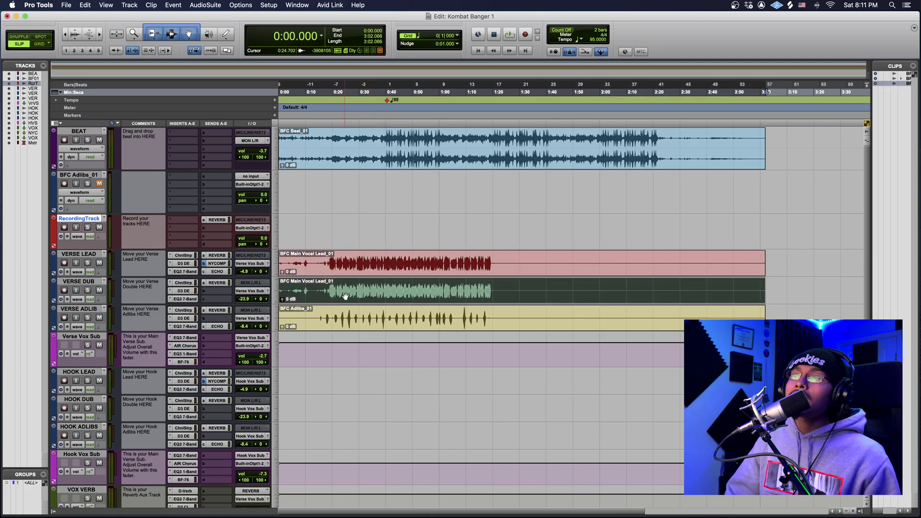
left_click(329, 259)
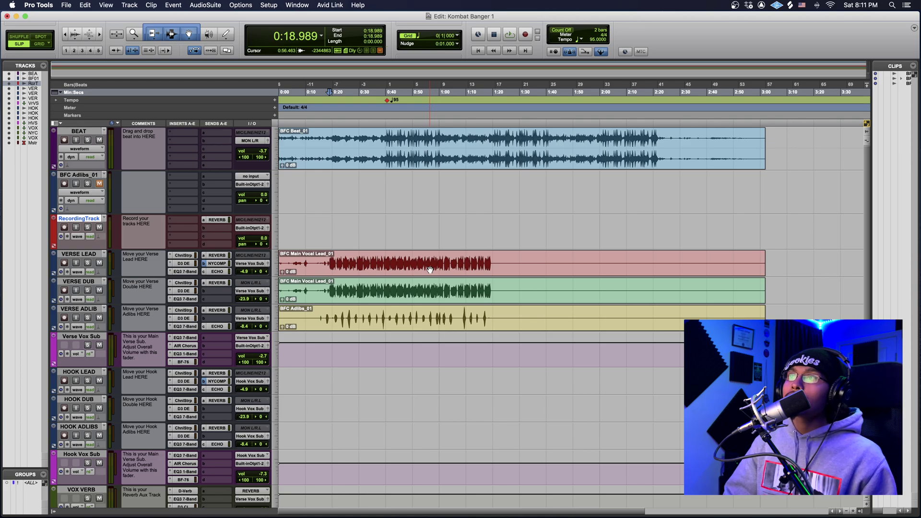
Step: Play from 0:18.99 and raise the VERSEDUB fader from -23.9 to about -17.7 dB
key("space")
key("super+equal")
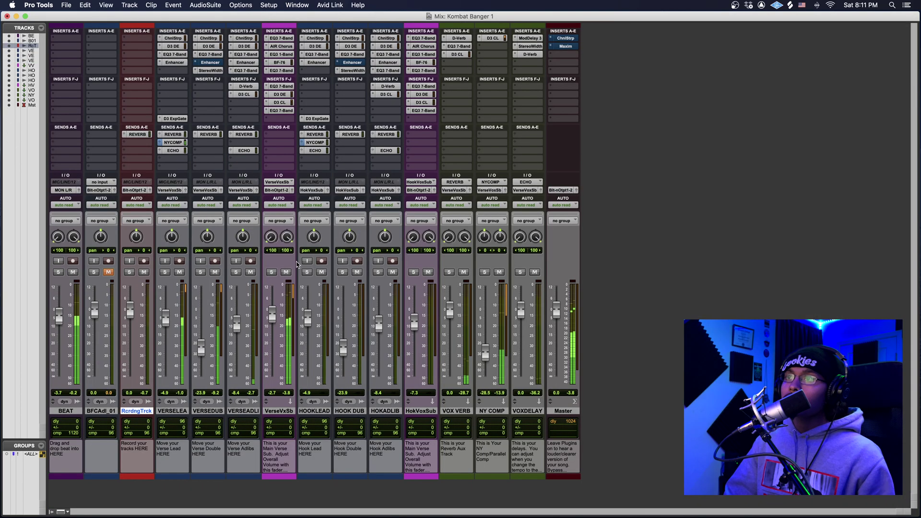
mouse_move(202, 349)
left_mouse_down()
mouse_move(204, 327)
mouse_move(208, 345)
left_mouse_up()
key("super+equal")
Step: Stop playback and nudge the BEAT fader from -3.7 up to -3.0 dB
key("space")
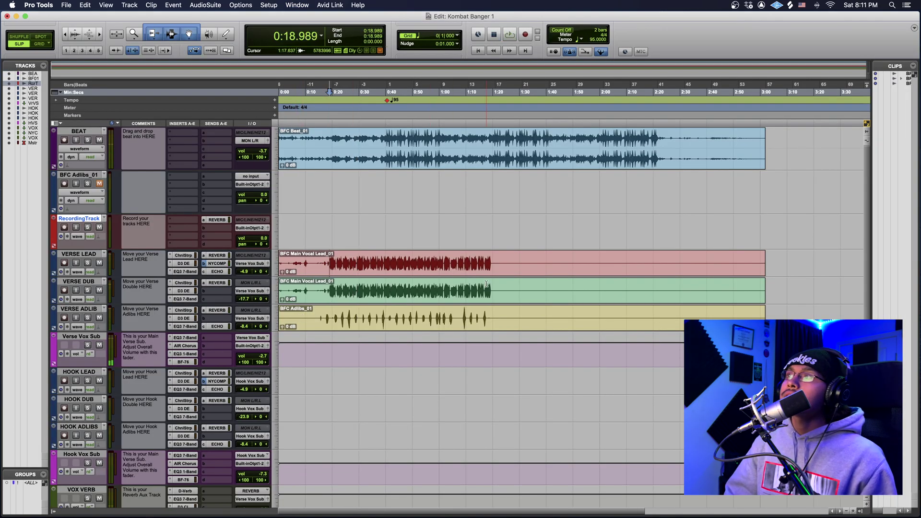
key("super+equal")
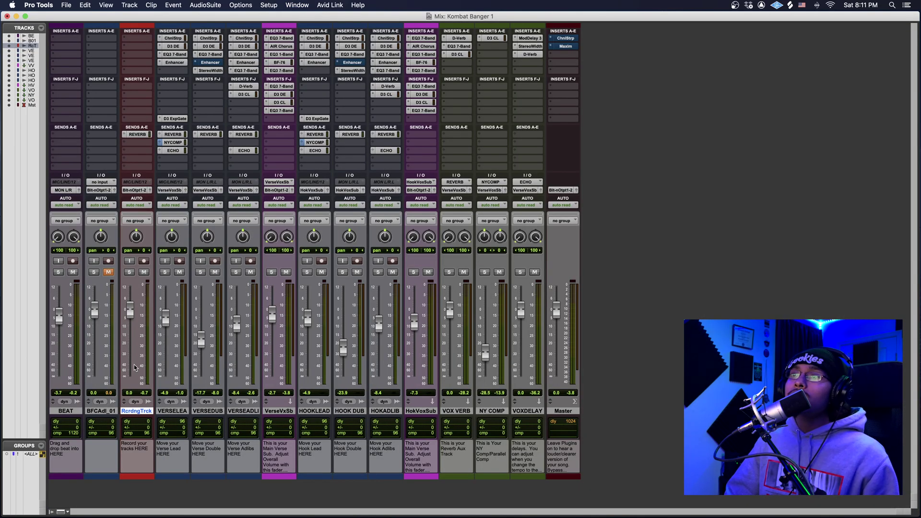
left_click_drag(60, 323, 61, 322)
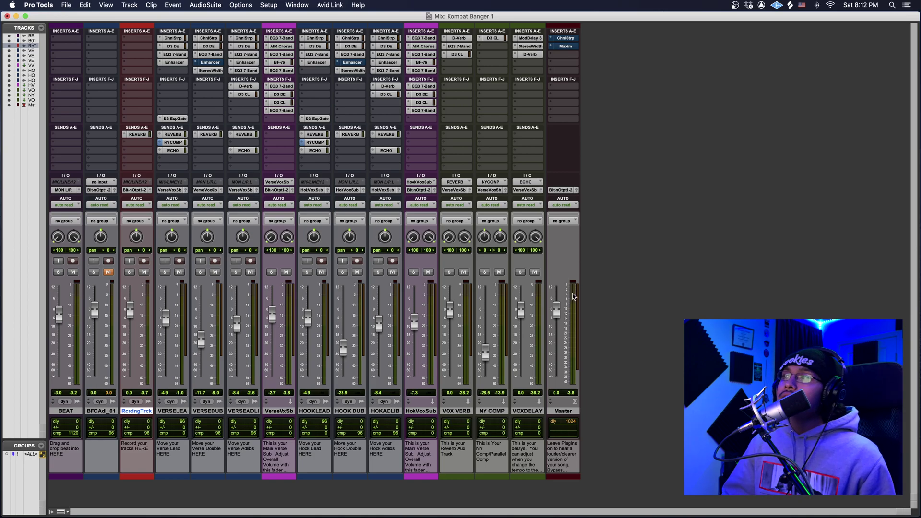
Step: Delete the empty BFC Adlib import track and set the insertion point near 0:33.8
key("super+equal")
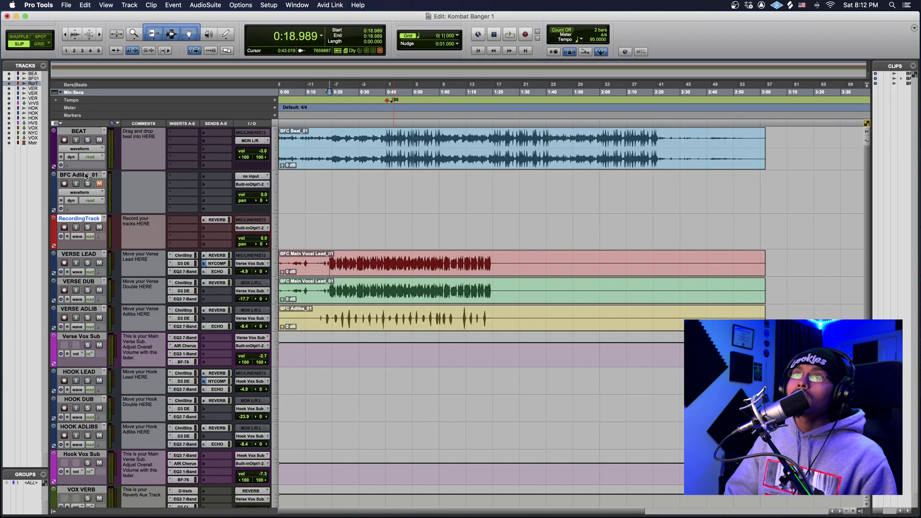
right_click(82, 177)
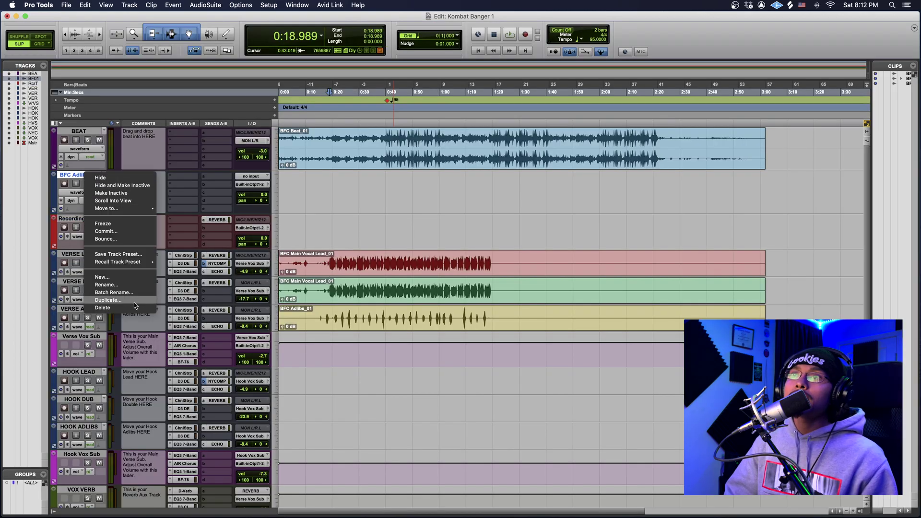
left_click(115, 307)
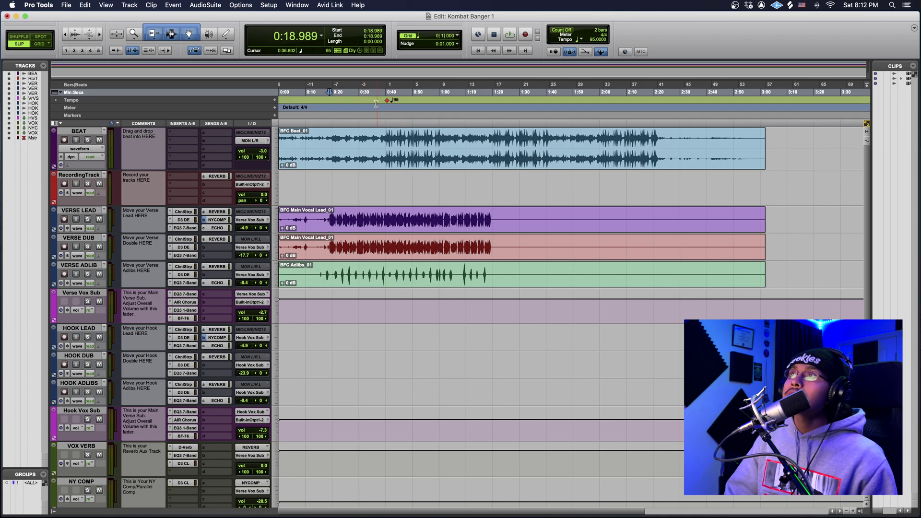
left_click(355, 92)
left_click(368, 92)
key("super+equal")
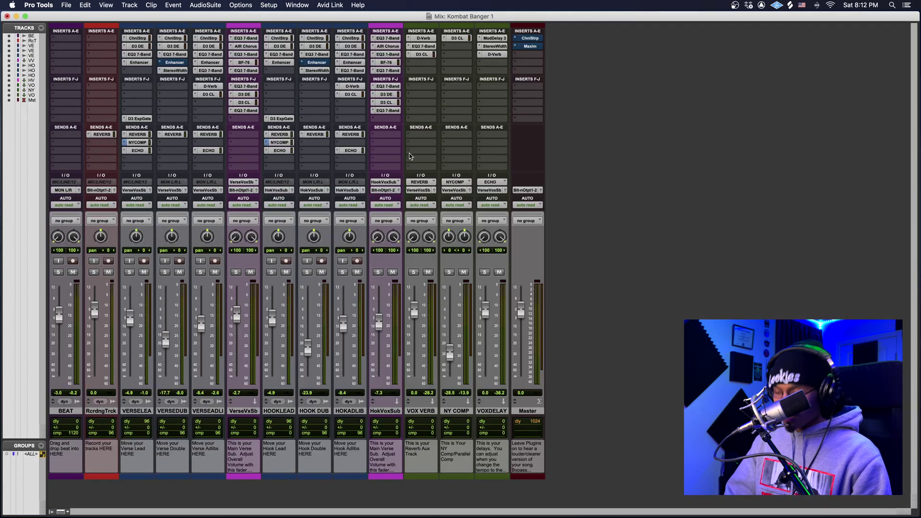
Step: During playback, pull VERSEADLI down to about -13.7 dB and VerseVoxSb to about -7.0 dB
left_click(552, 57)
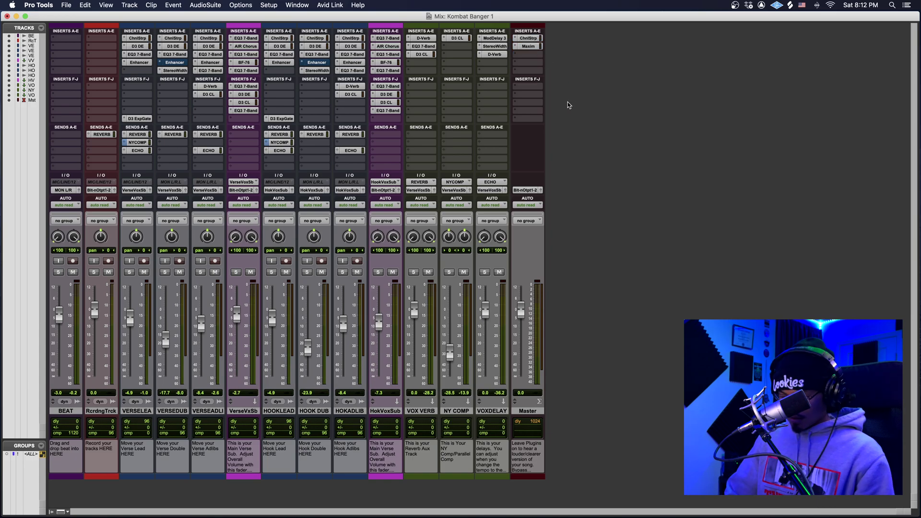
key("super+equal")
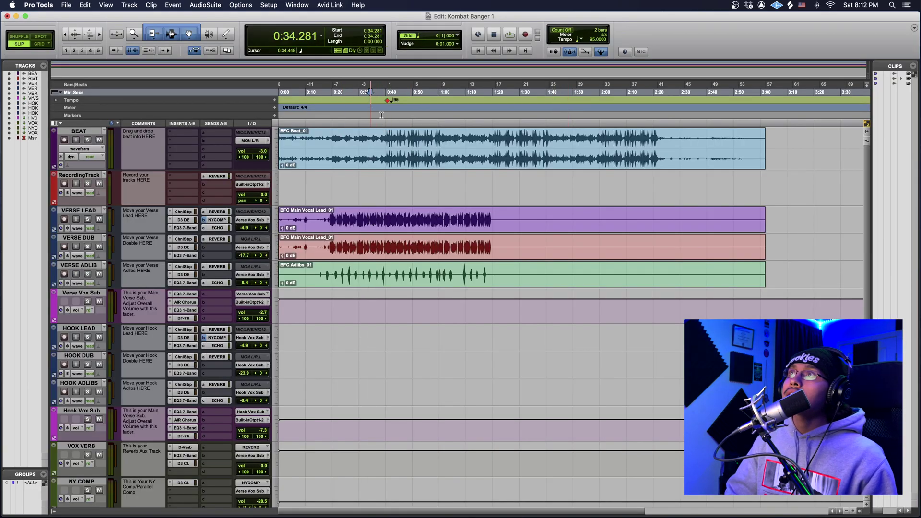
key("space")
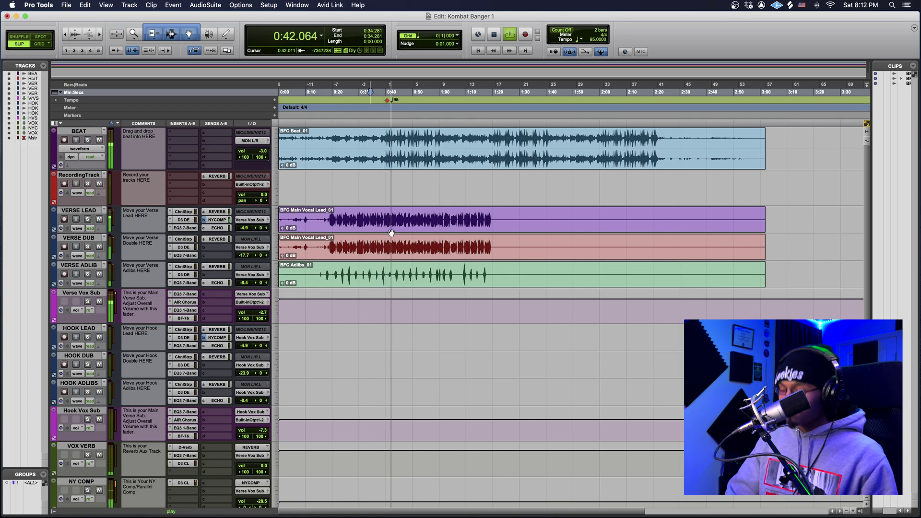
key("super+equal")
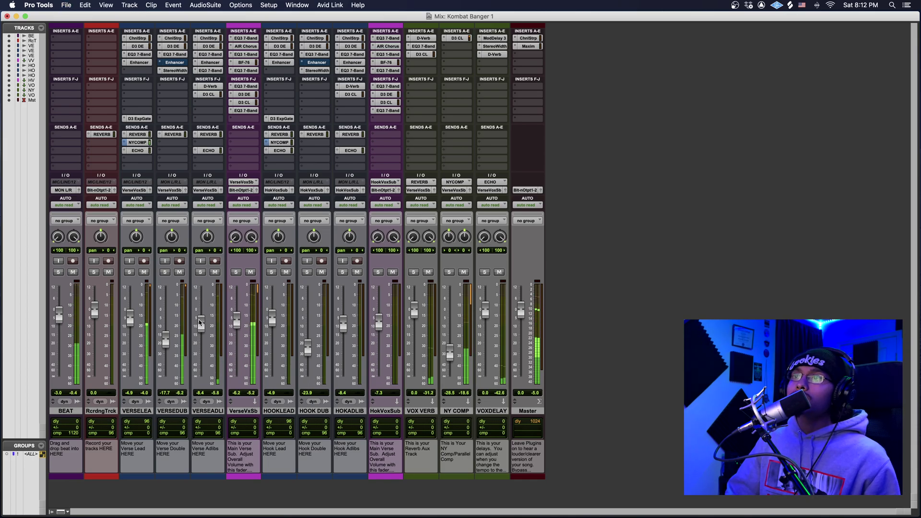
left_click_drag(200, 320, 200, 331)
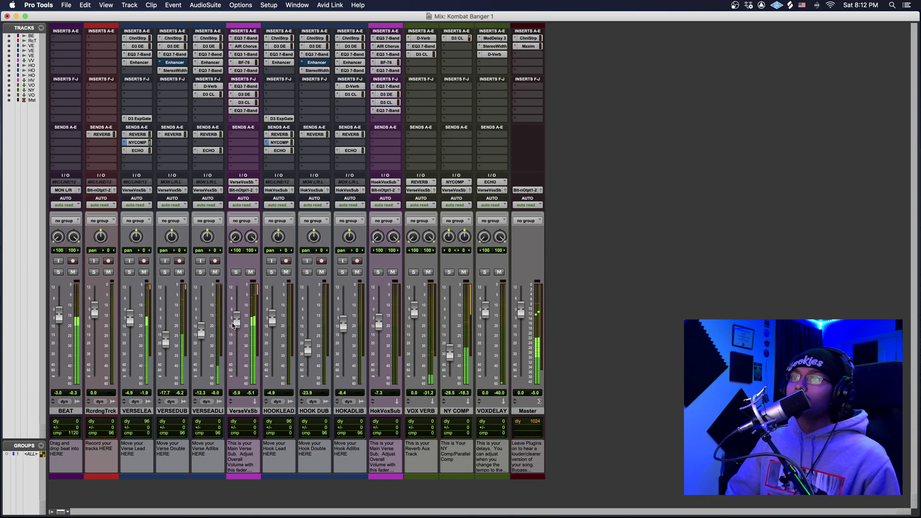
left_click_drag(201, 331, 205, 341)
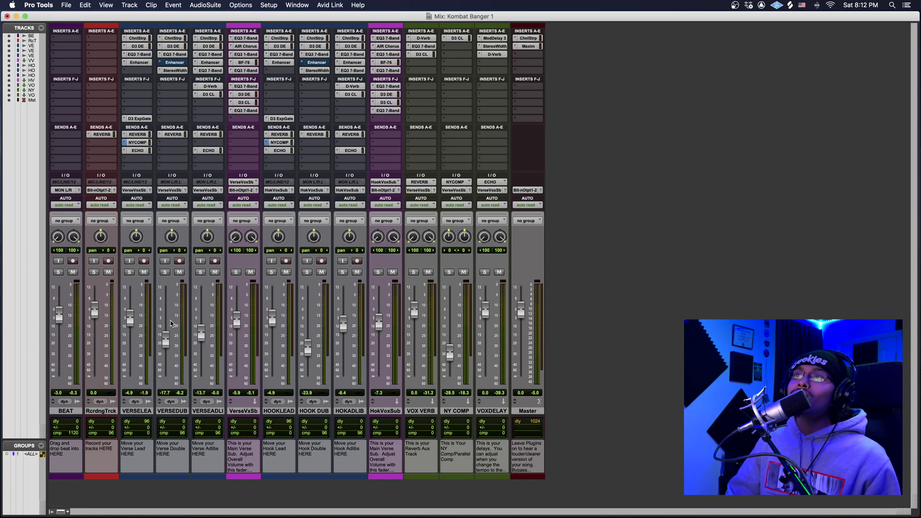
left_click_drag(242, 327, 239, 326)
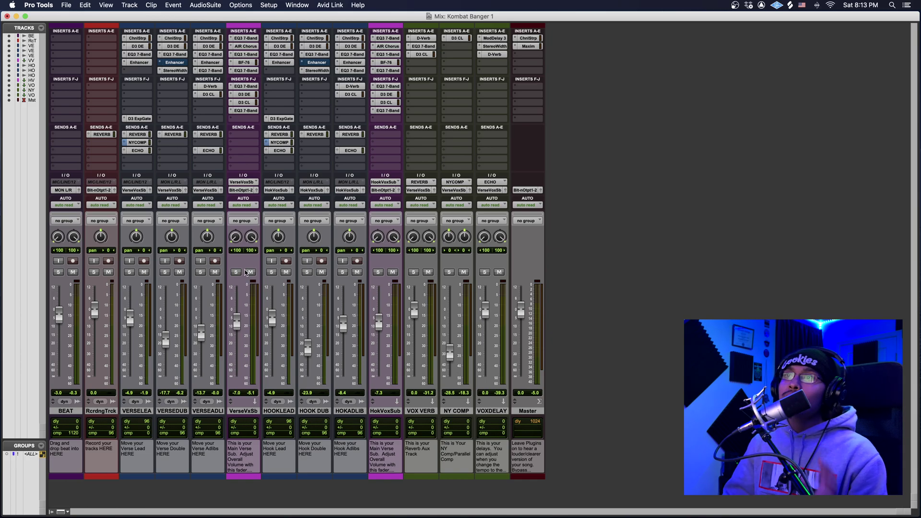
Step: Duplicate the VERSE LEAD track with the active playlist excluded from the copy
key("super+equal")
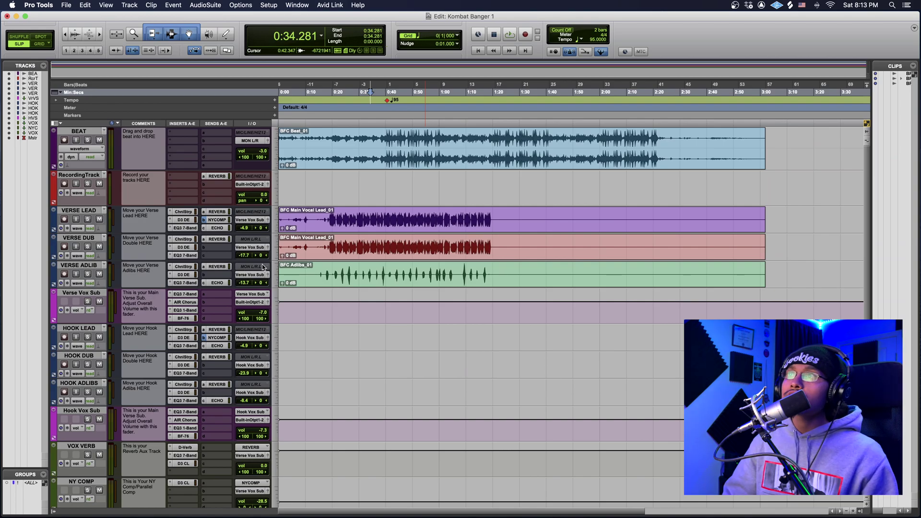
scroll(331, 255, "down", 2)
scroll(355, 239, "up", 2)
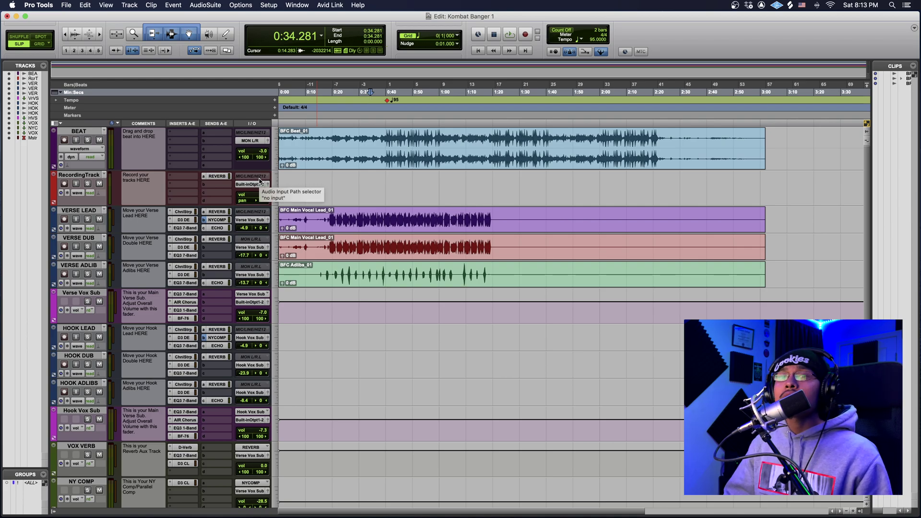
left_click(78, 211)
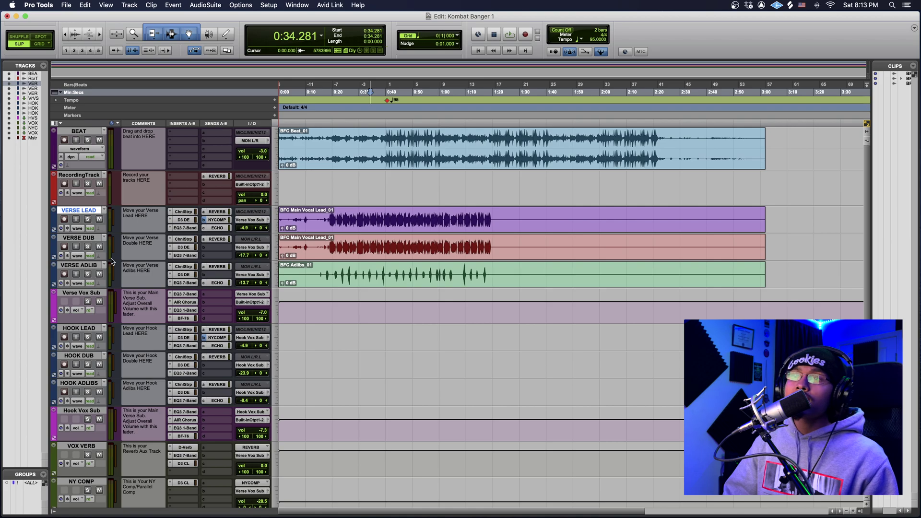
right_click(80, 210)
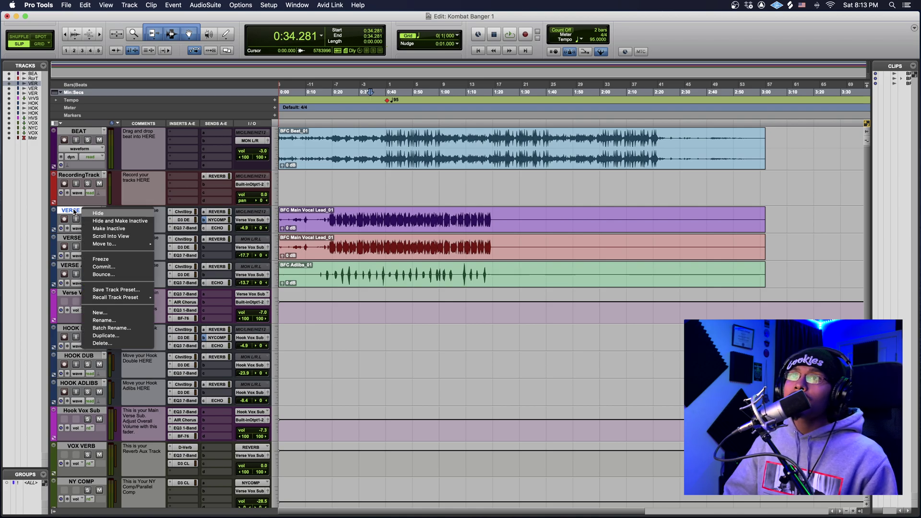
left_click(106, 336)
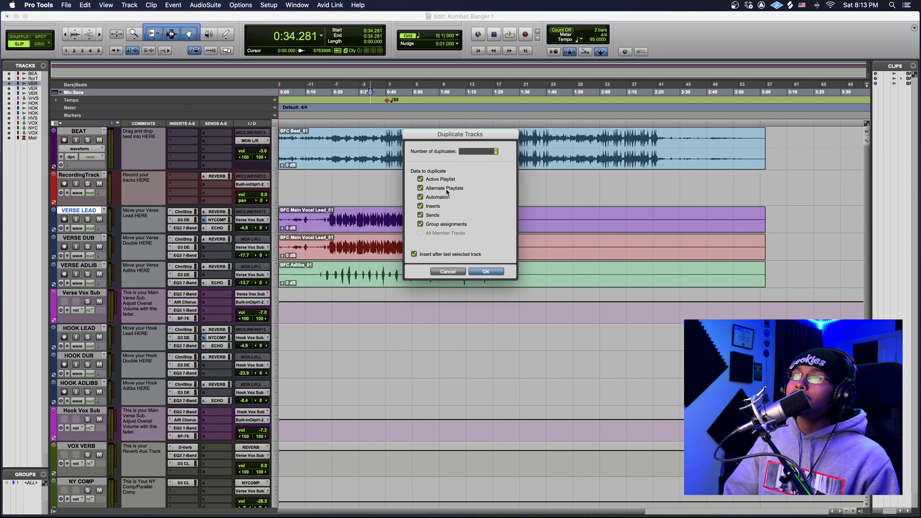
left_click(422, 180)
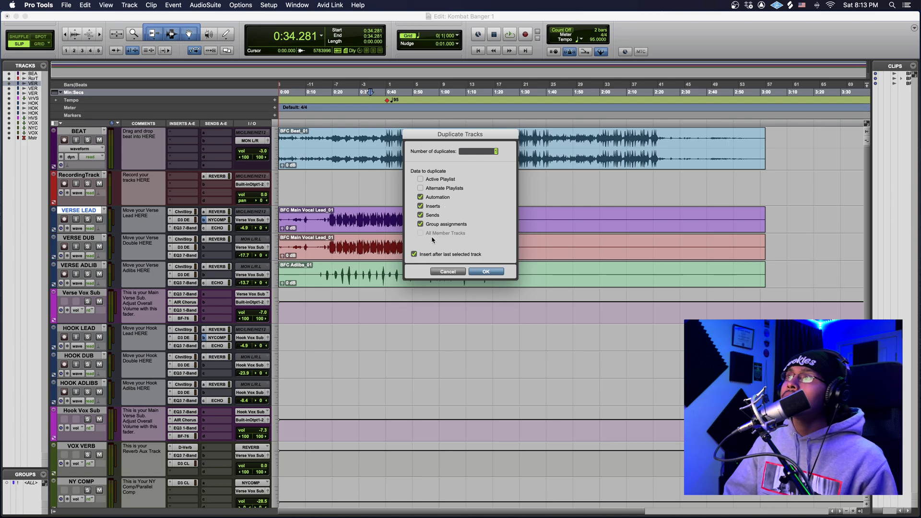
Step: Create the duplicate verse lead track and rename it VERSE LEAD 2
left_click(486, 272)
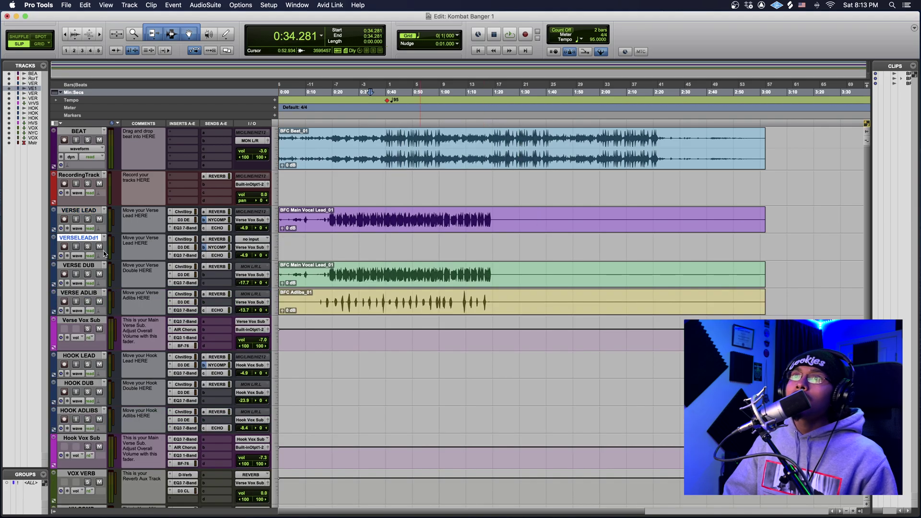
double_click(88, 239)
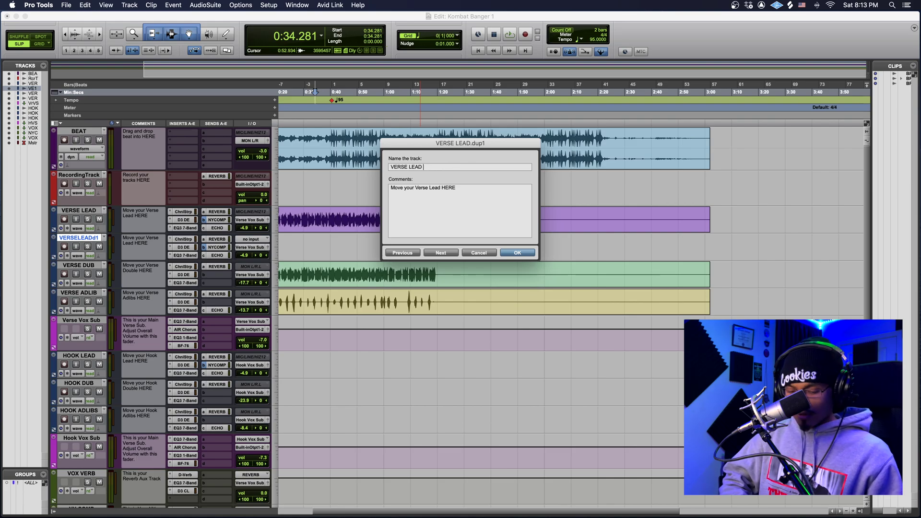
type("VERSE LEAD 2")
key("Return")
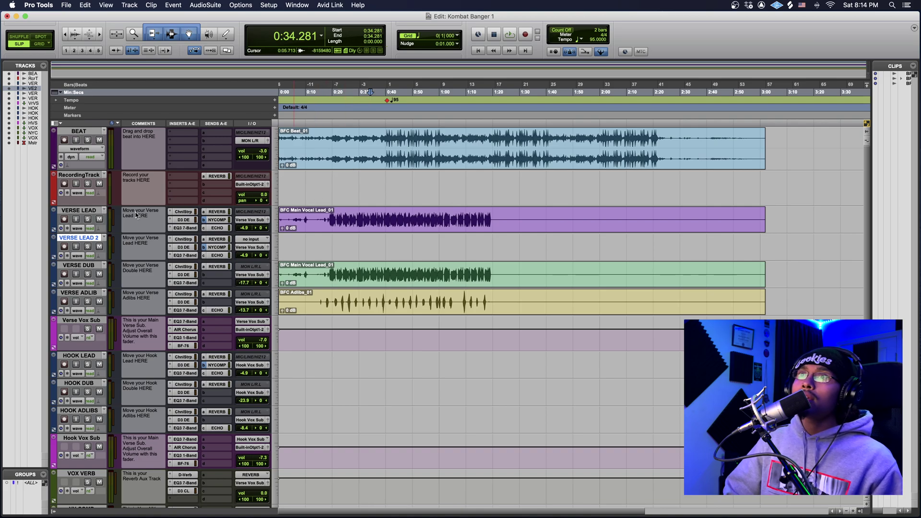
Step: Move the lead vocal clip back onto VERSE LEAD and delete the VERSE LEAD 2 track
mouse_move(332, 231)
left_mouse_down()
mouse_move(374, 235)
mouse_move(380, 251)
mouse_move(402, 230)
mouse_move(431, 230)
mouse_move(336, 235)
left_mouse_up()
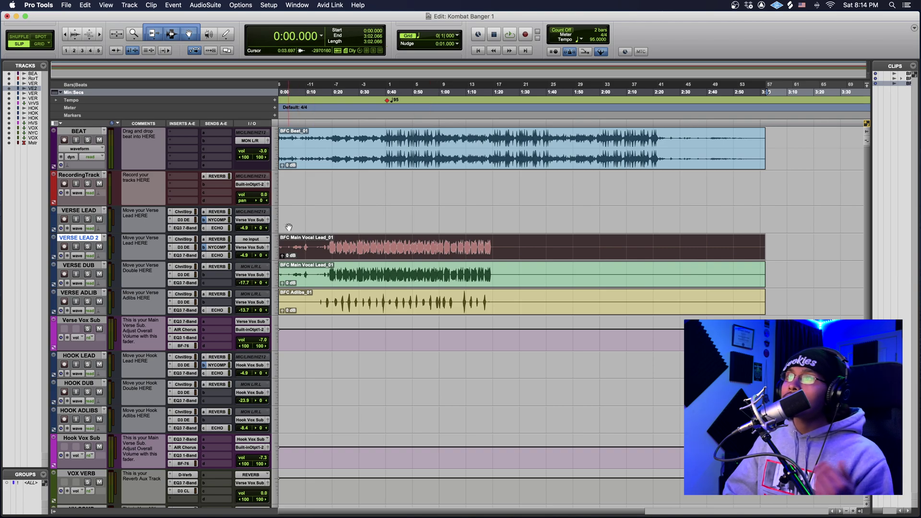
left_click_drag(322, 242, 362, 226)
right_click(86, 239)
left_click(110, 317)
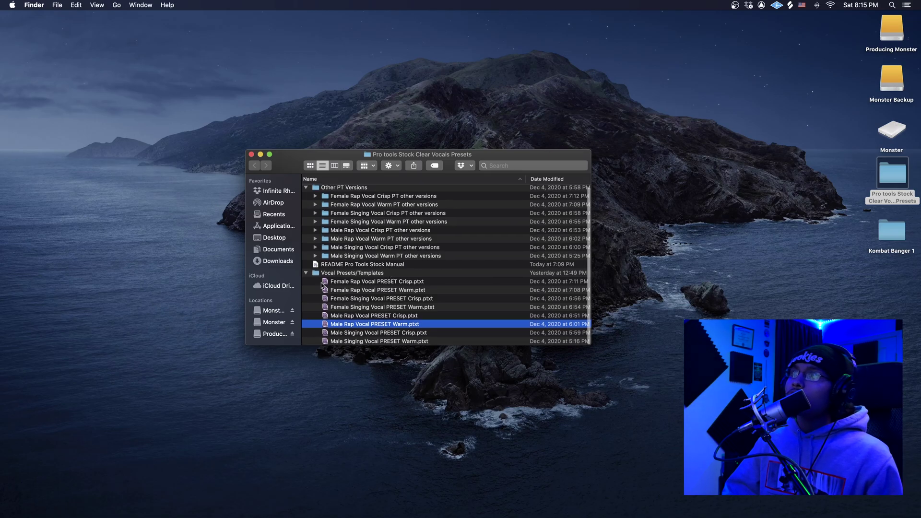
Step: Open Female Singing Vocal PRESET Warm.ptxt from the Vocal Presets/Templates folder in Pro Tools
left_click(378, 300)
left_click(382, 308)
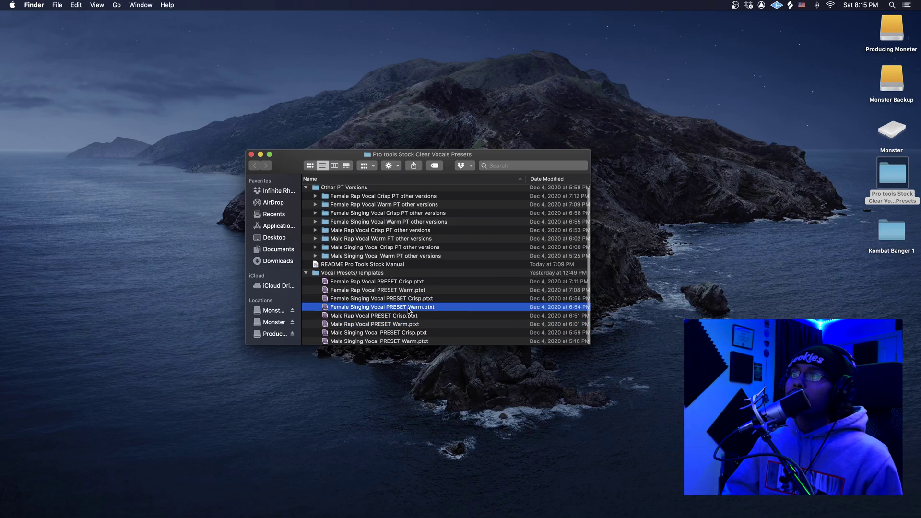
double_click(378, 310)
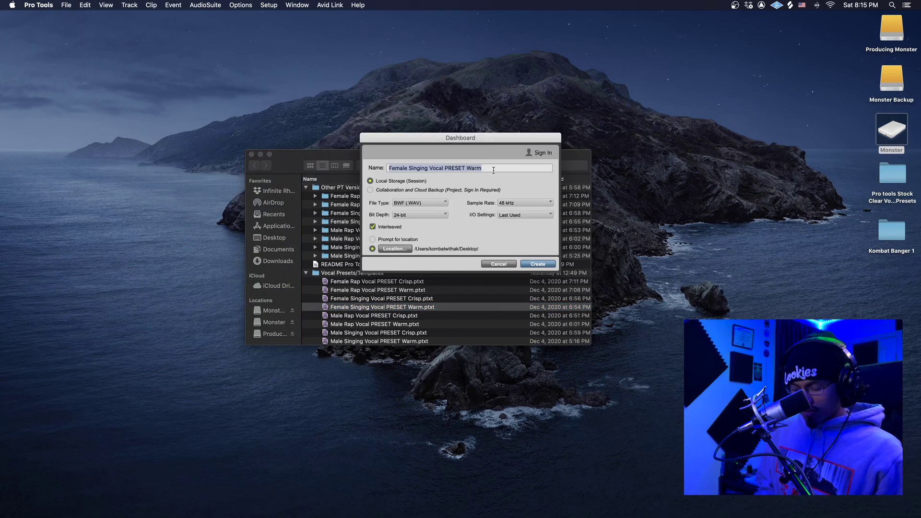
Step: Create the Kombat banger 2 session, reset busses to Default, and map Built-in Output 1-2 to Out 1-2
type("Kombat banger 2")
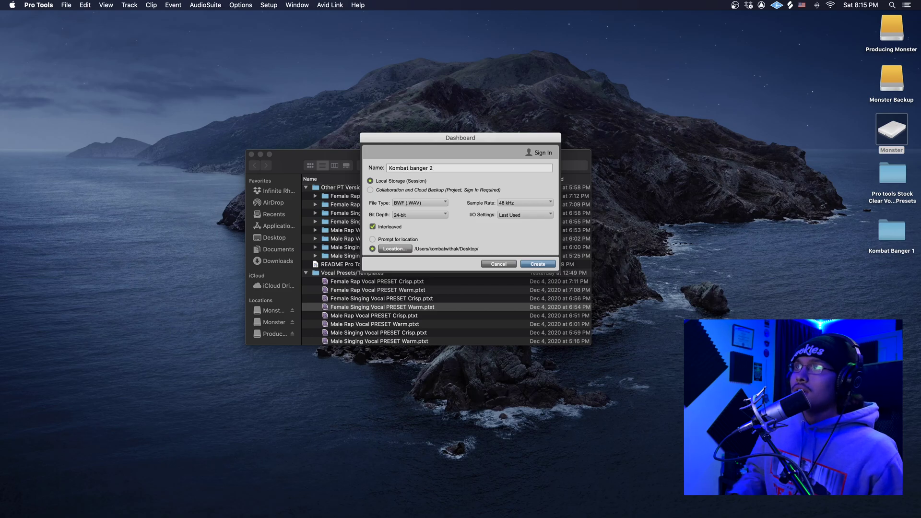
left_click(543, 264)
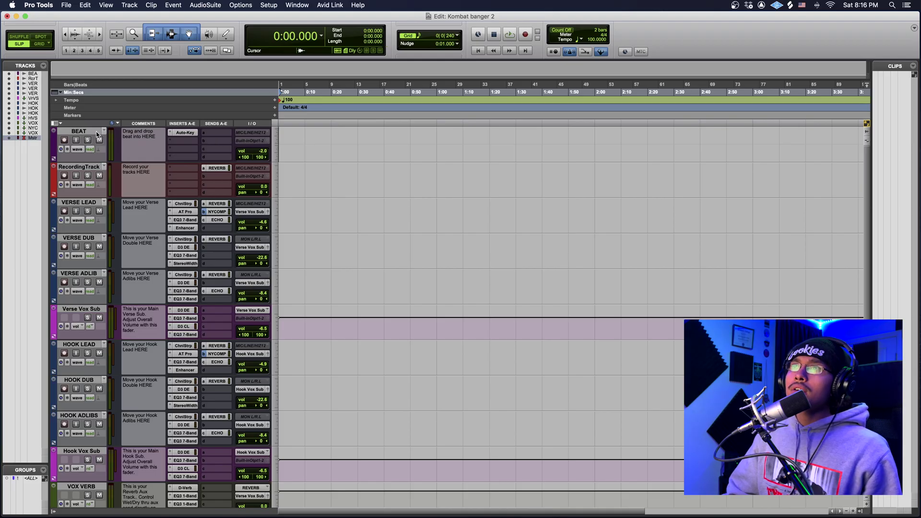
left_click(269, 4)
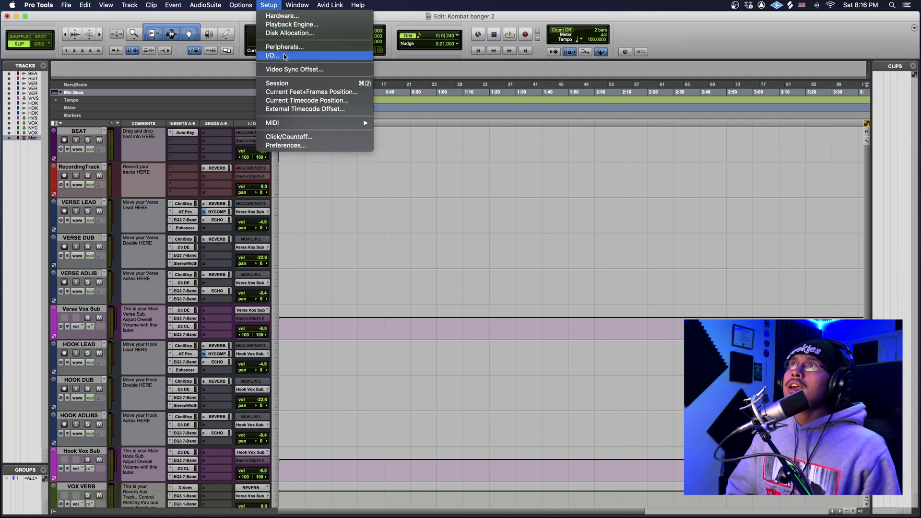
left_click(271, 45)
left_click(357, 93)
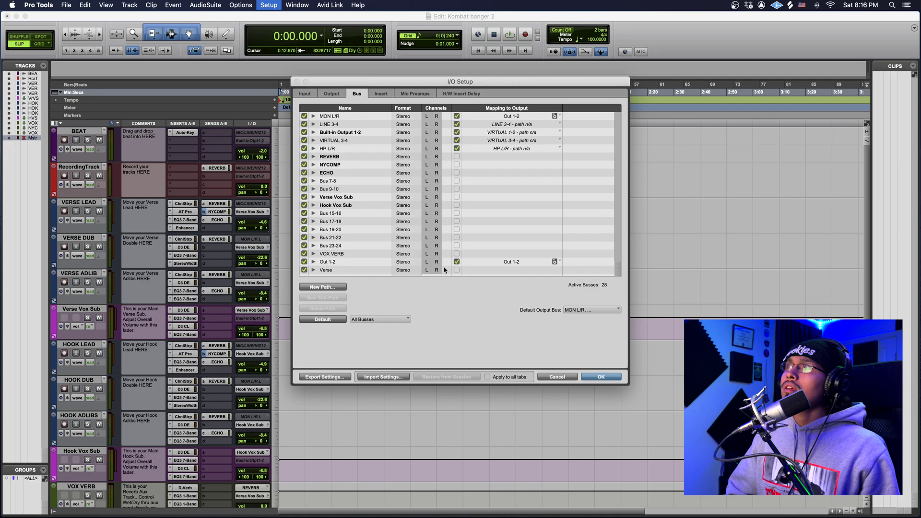
left_click(322, 320)
left_click(513, 125)
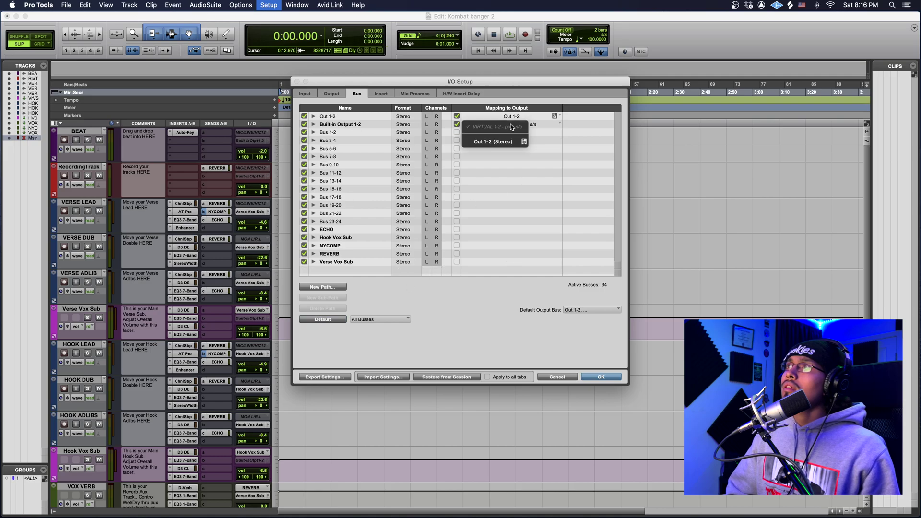
left_click(518, 125)
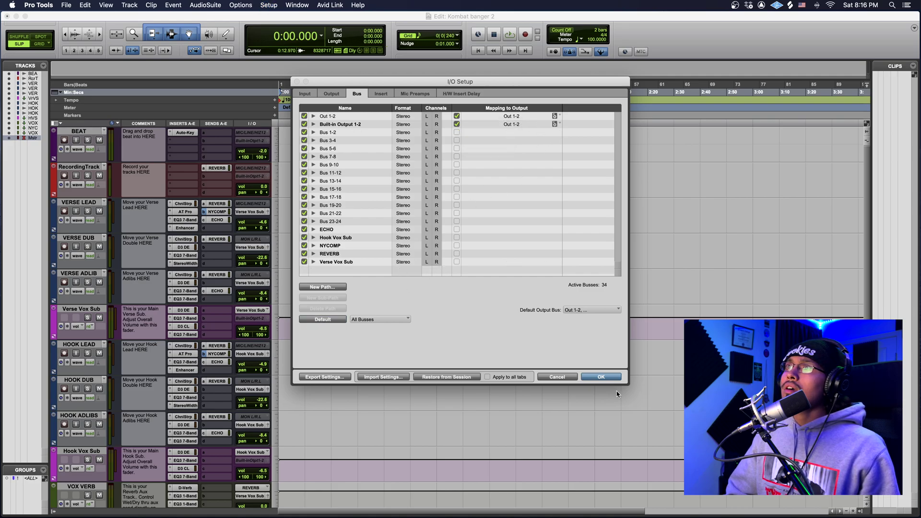
left_click(601, 377)
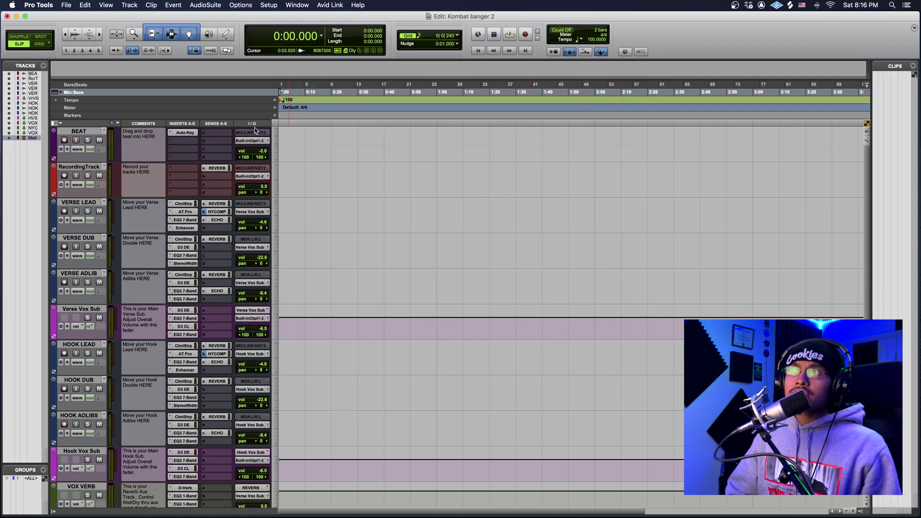
left_click(186, 133)
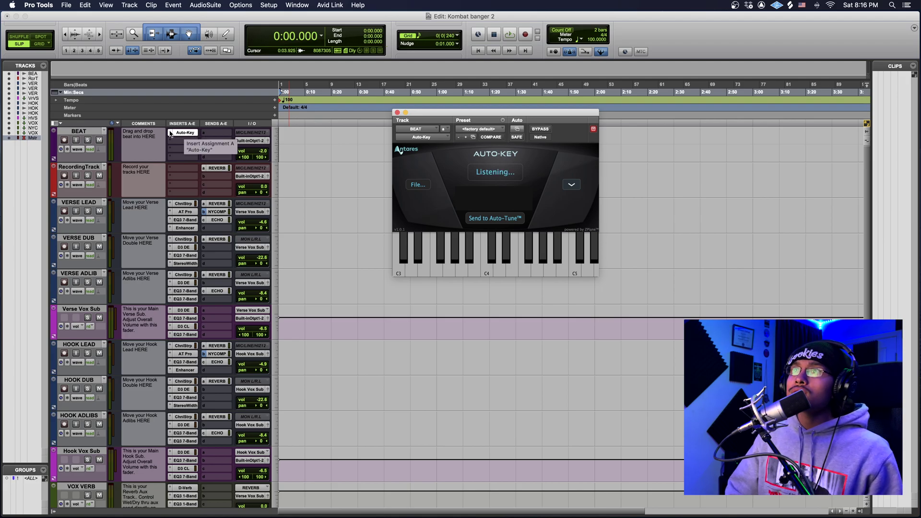
left_click(397, 112)
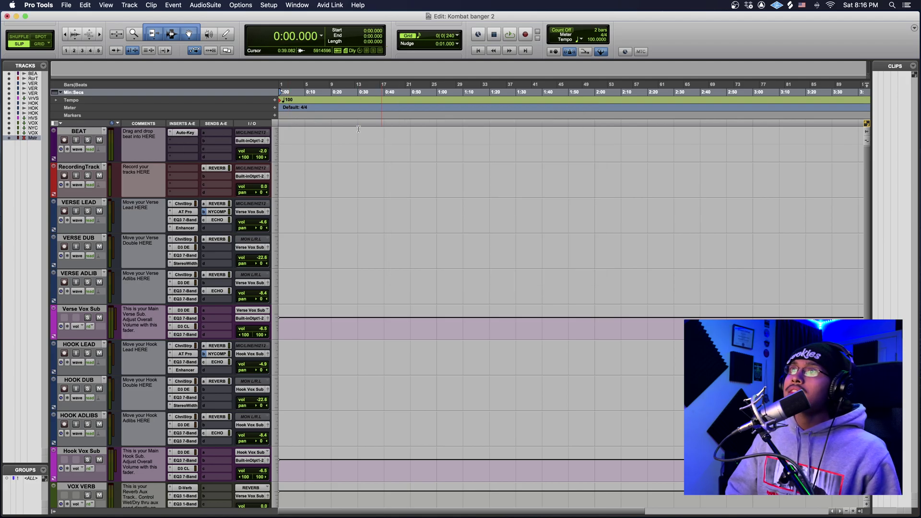
left_click(185, 211)
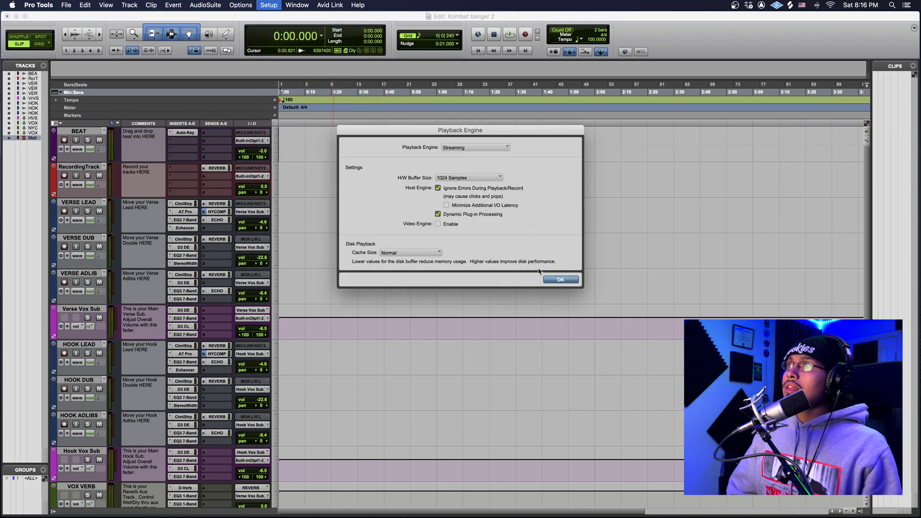
left_click(576, 281)
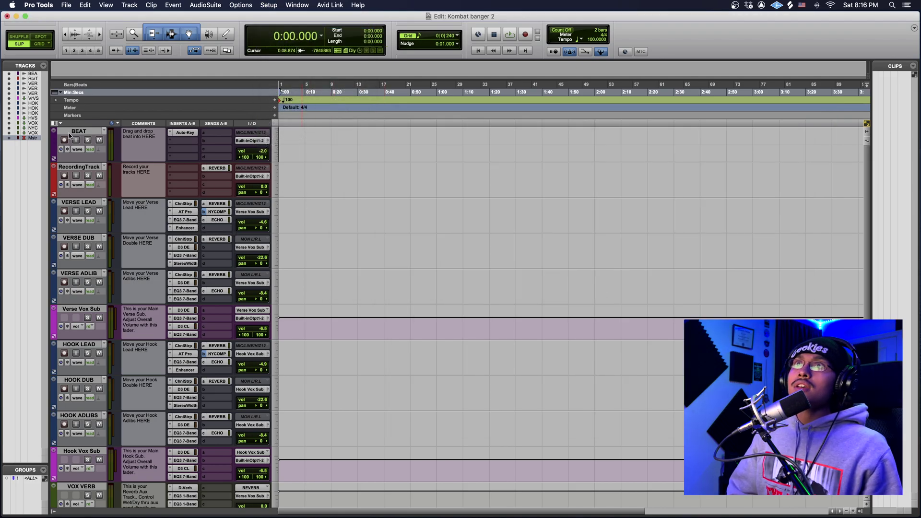
Step: Import Chell Lead Verse.wav and Chell Beat.wav from the Chell Stems folder as new tracks
left_click(432, 151)
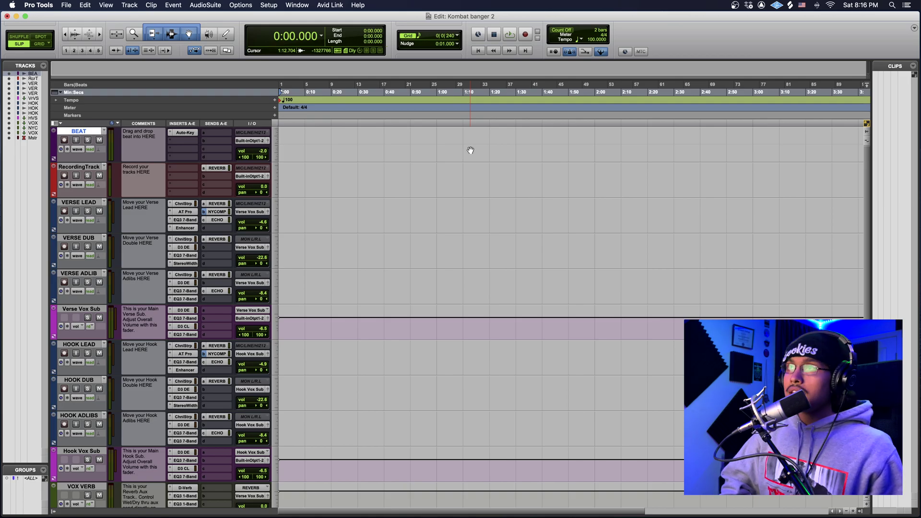
key("super+shift+i")
left_click(438, 64)
left_click(427, 72)
double_click(172, 88)
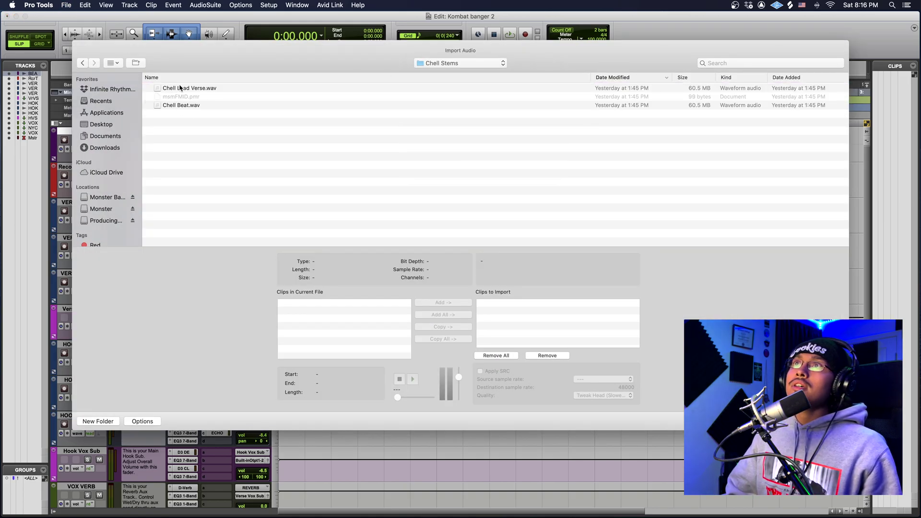
left_click(196, 88)
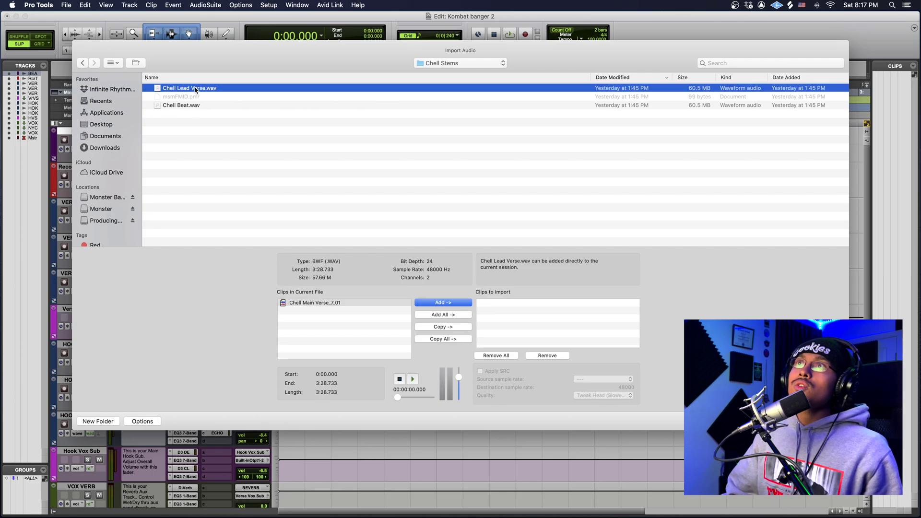
left_click(197, 106, "shift")
left_click(448, 301)
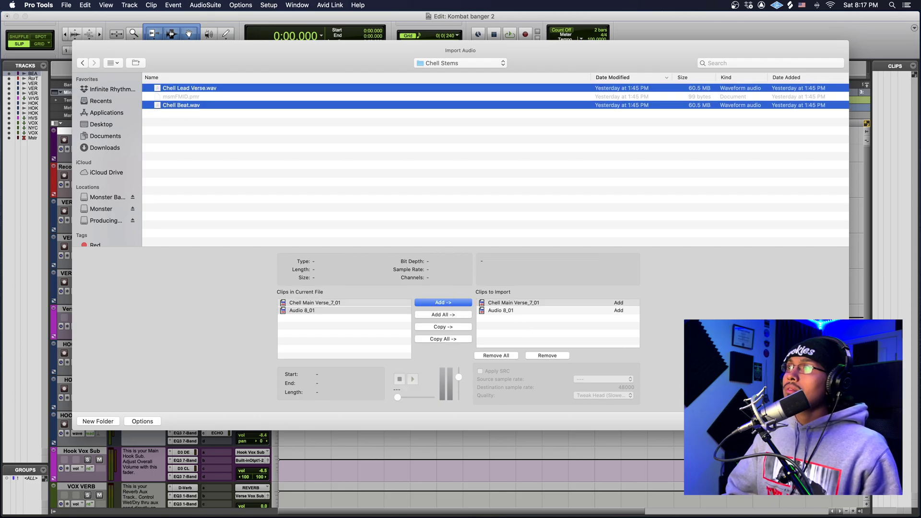
key("Return")
left_click(506, 226)
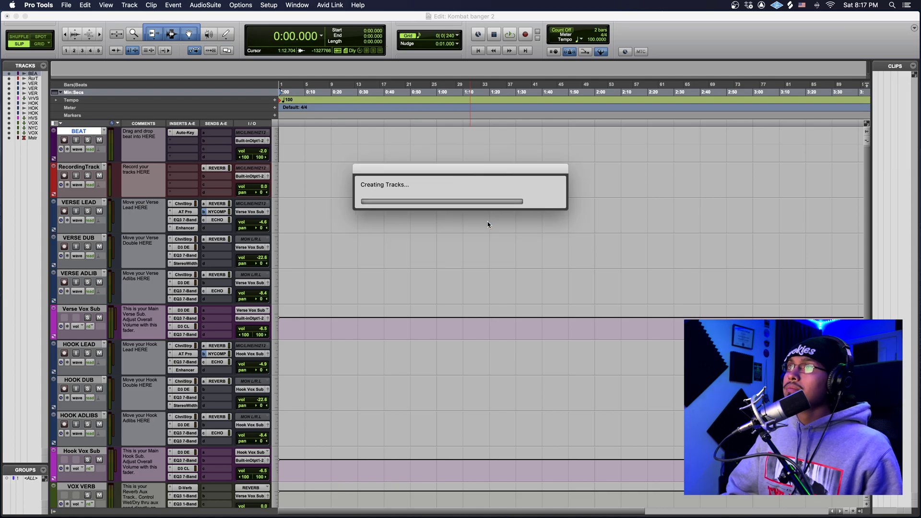
Step: Move the beat clip onto the BEAT track and delete the empty Audio 8_01 track
left_click_drag(367, 178, 331, 136)
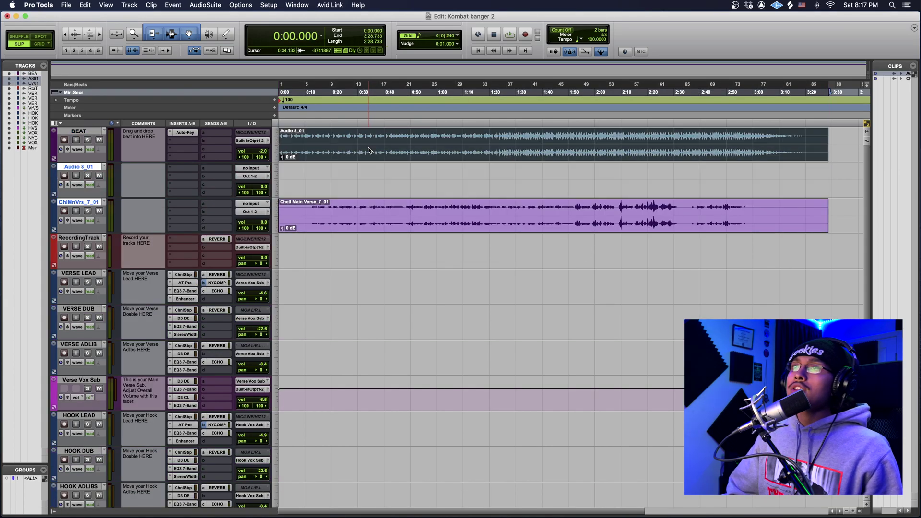
left_click(345, 181)
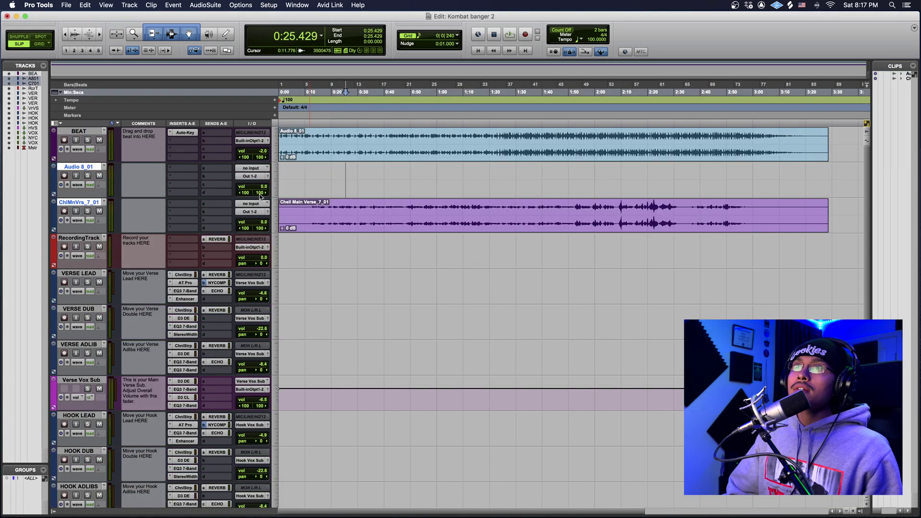
right_click(90, 167)
left_click(126, 308)
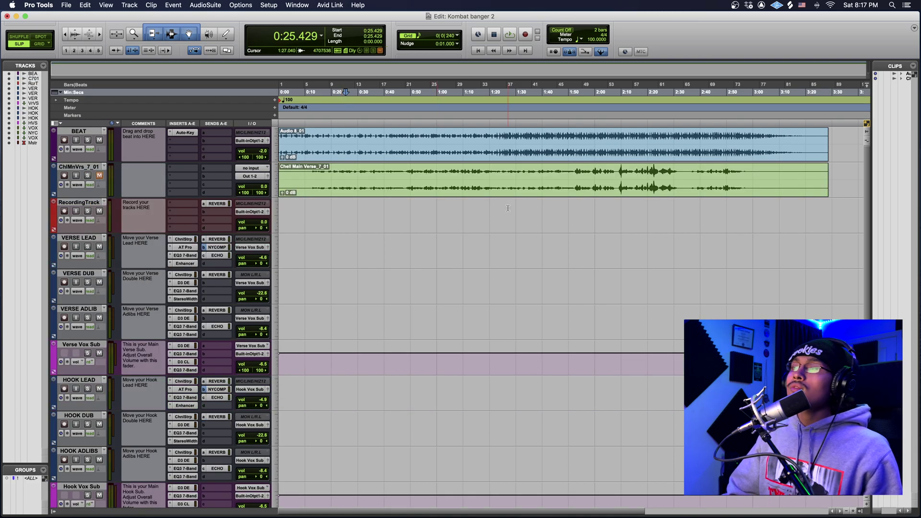
Step: Play from 1:25.162 and lower the BEAT track's volume to -4.0
left_click(499, 100)
left_click(503, 100)
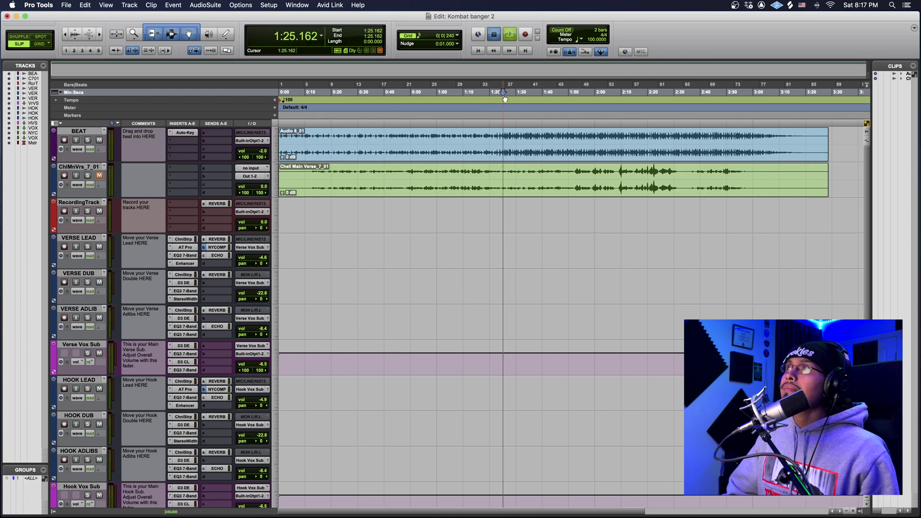
key("space")
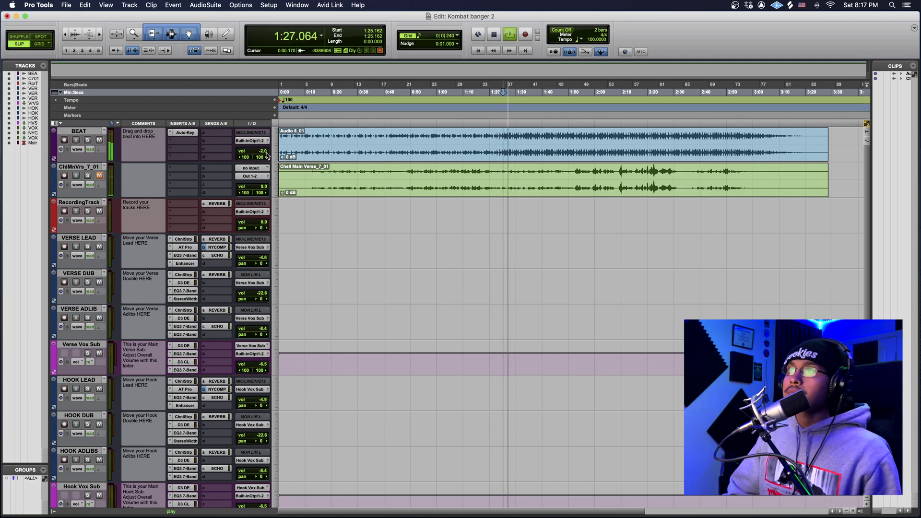
left_click_drag(263, 154, 263, 152)
left_click(493, 34)
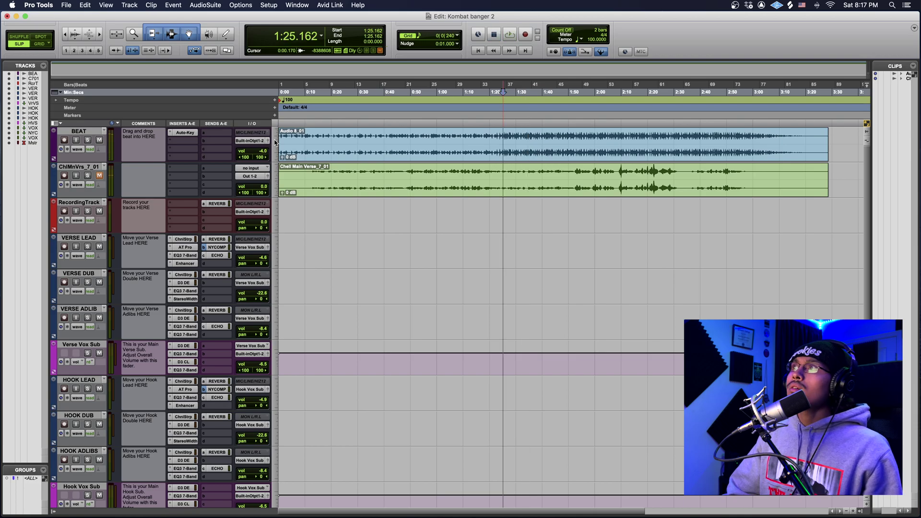
Step: Open the Auto-Key plugin on the BEAT track with playback set to 1:27.381
left_click(509, 116)
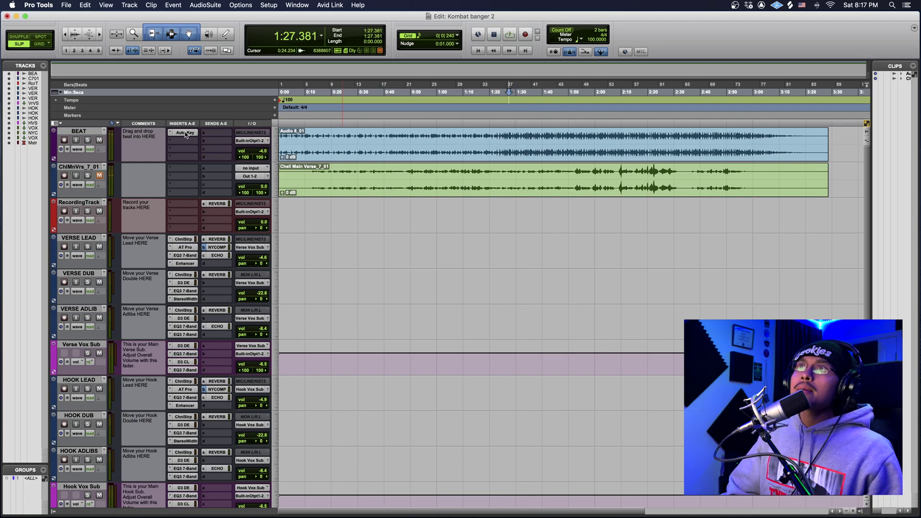
left_click(185, 132)
left_click_drag(512, 117, 316, 98)
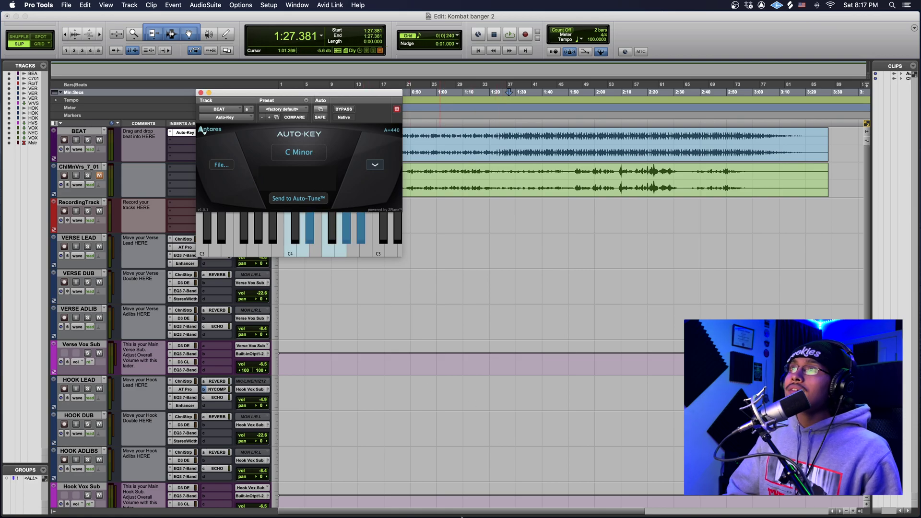
Step: Preview the README Pro Tools Stock Manual in the Clear Vocals Presets folder
mouse_move(473, 515)
left_click(101, 499)
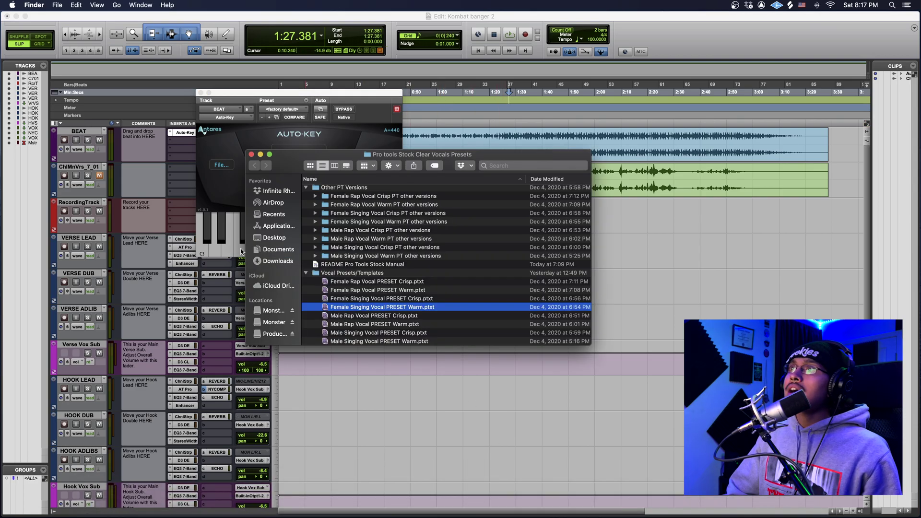
left_click(306, 274)
left_click(363, 265)
key("space")
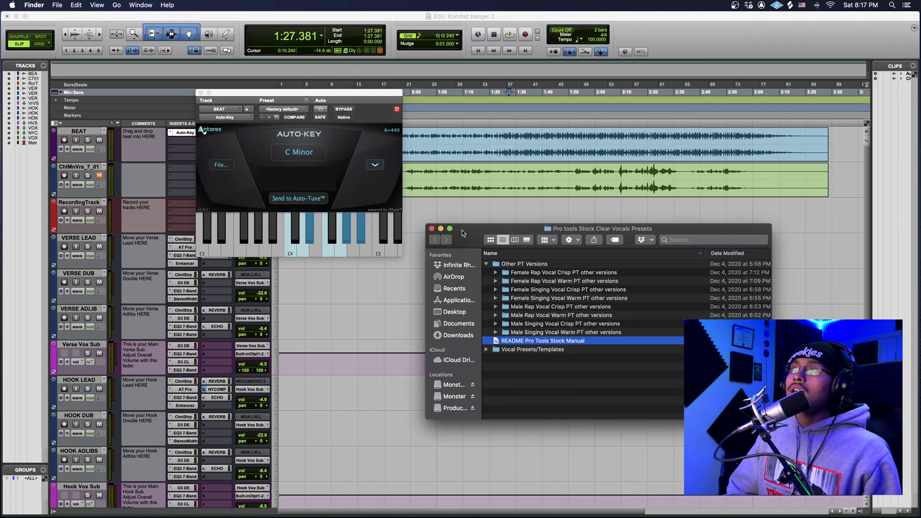
key("Down")
left_click(447, 199)
Step: Play the beat from 1:28.234 and let Auto-Key re-analyse it until it reads F# Minor
left_click(512, 111)
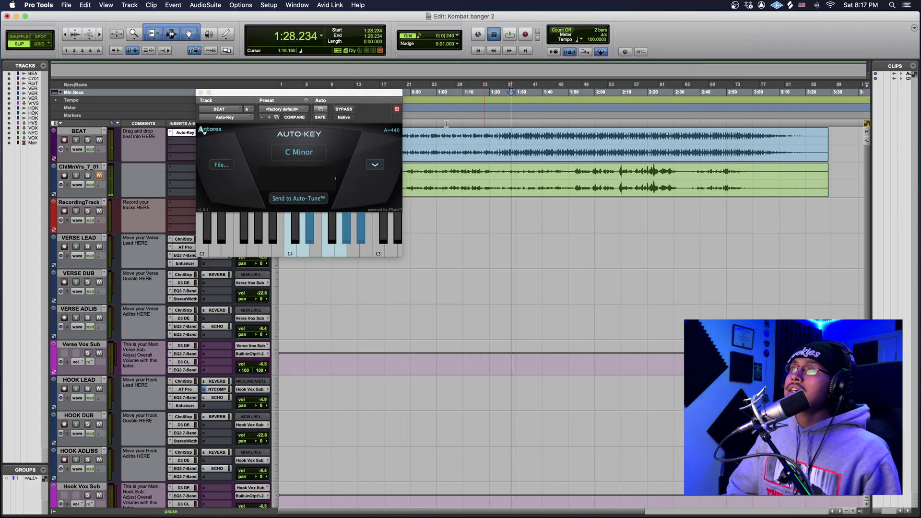
key("space")
left_click_drag(297, 92, 420, 122)
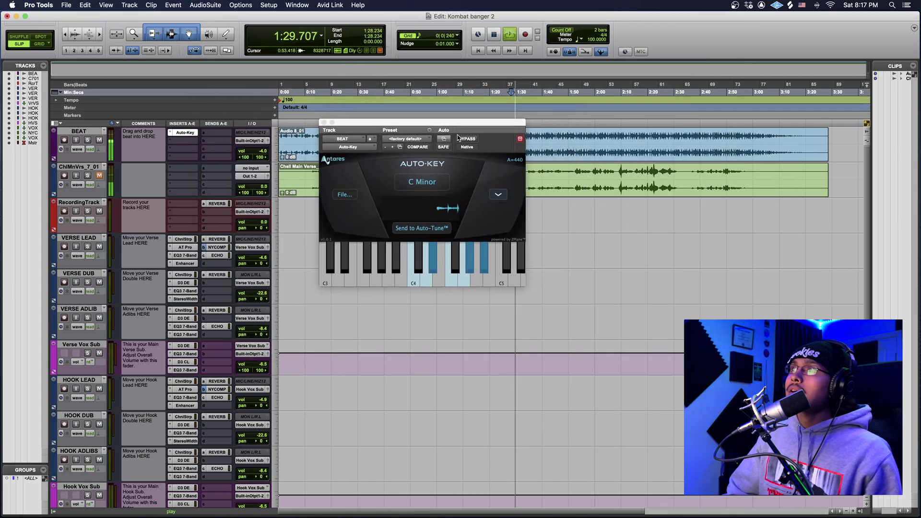
left_click(422, 183)
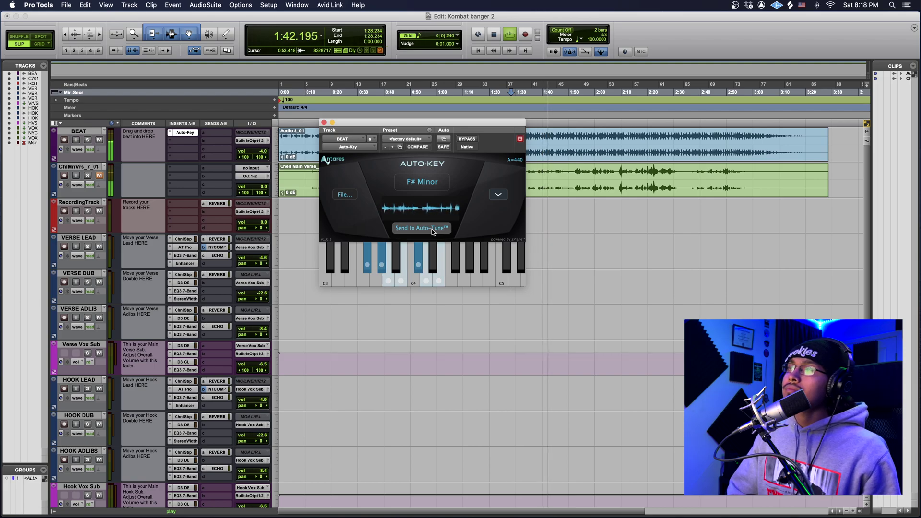
key("space")
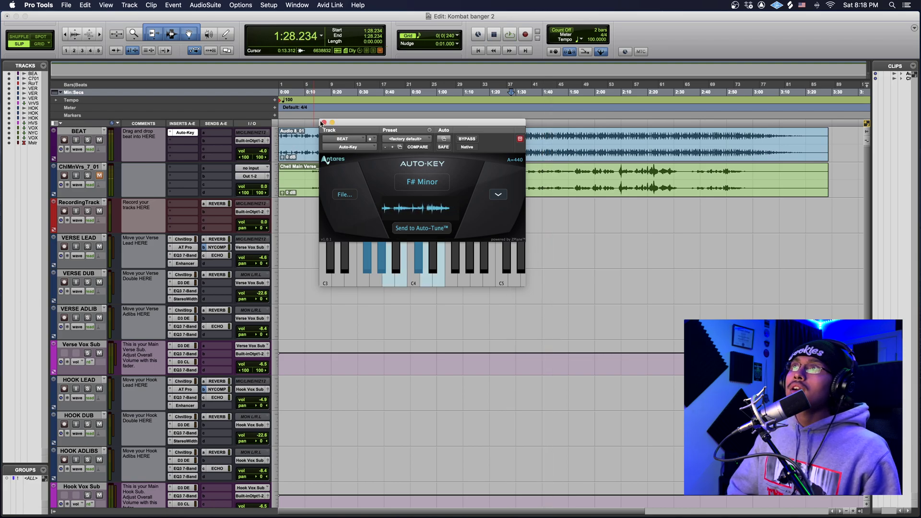
Step: Move the Chell Main Verse clip onto the vocal track and delete its left-channel clip
left_click(324, 122)
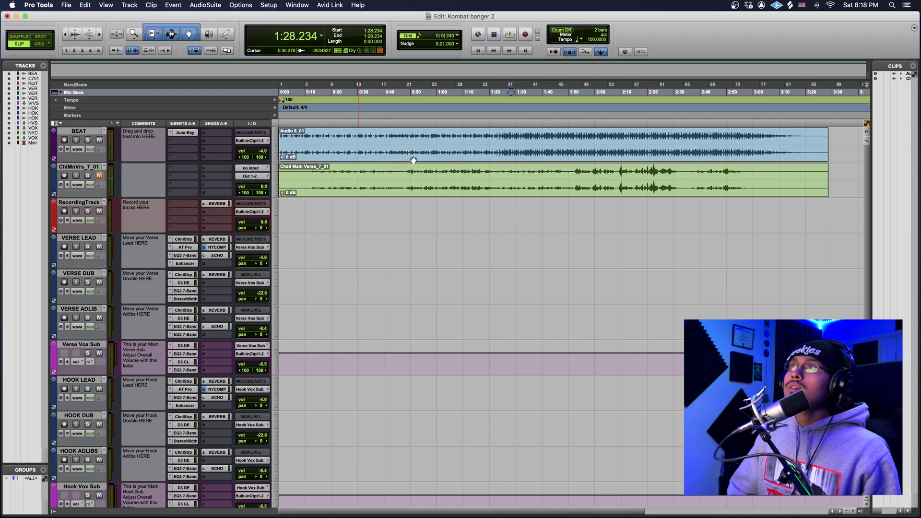
left_click_drag(415, 187, 411, 232)
left_click(397, 185)
left_click(406, 224)
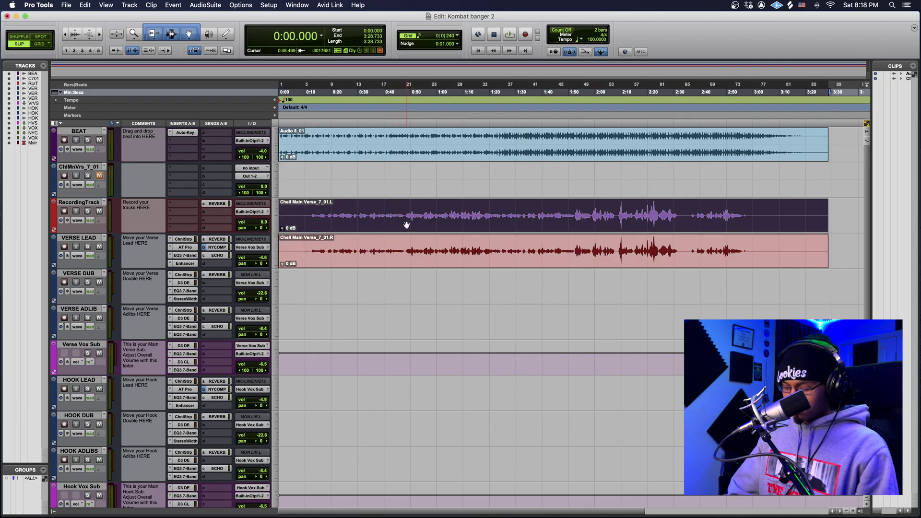
key("Delete")
Step: Audition the vocal from around 0:52 and set the Verse Vox Sub fader to -5.4
left_click(422, 209)
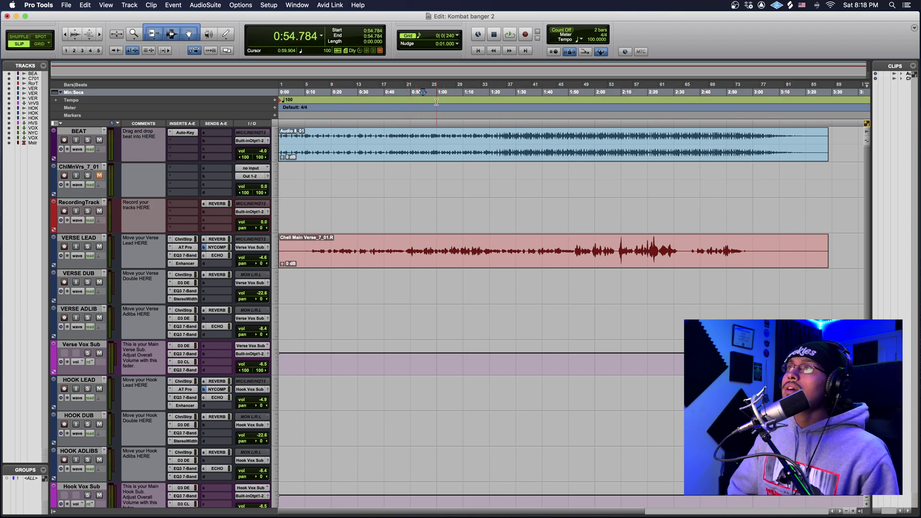
left_click(417, 207)
key("space")
left_click(480, 211)
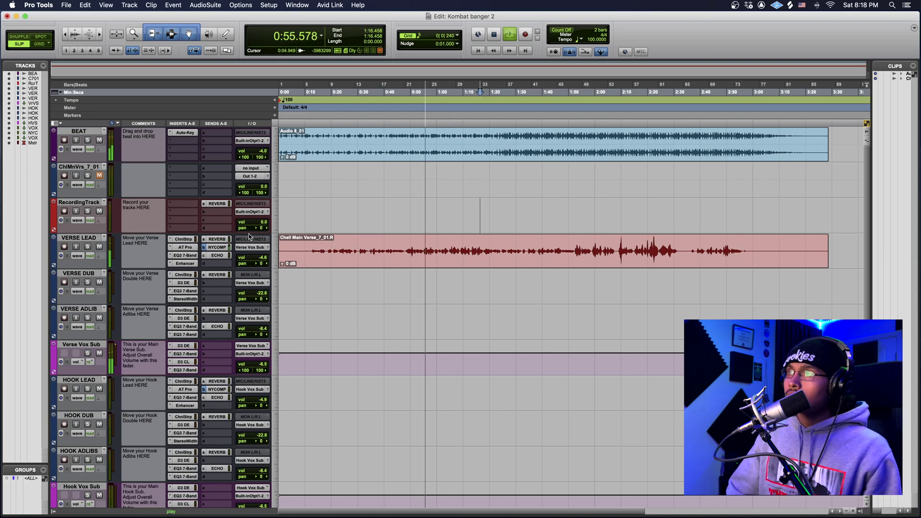
left_click(264, 257)
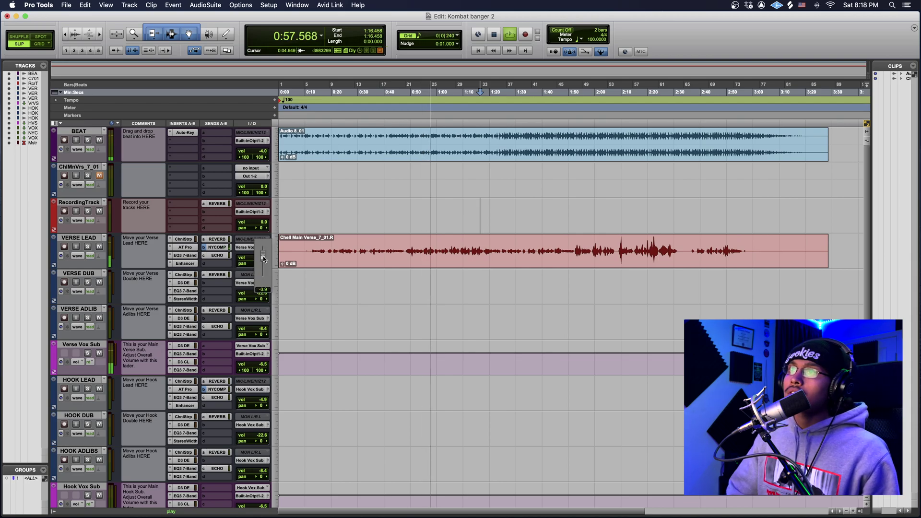
key("super+equal")
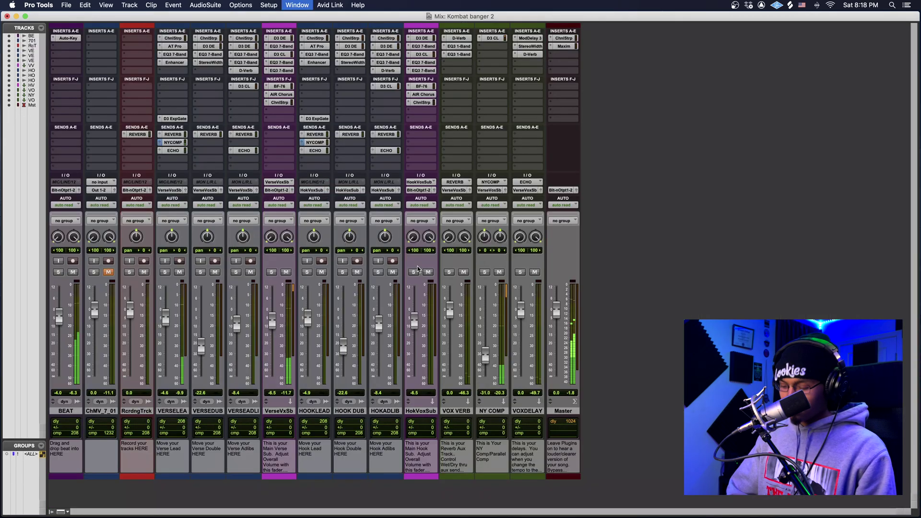
left_click_drag(274, 321, 274, 320)
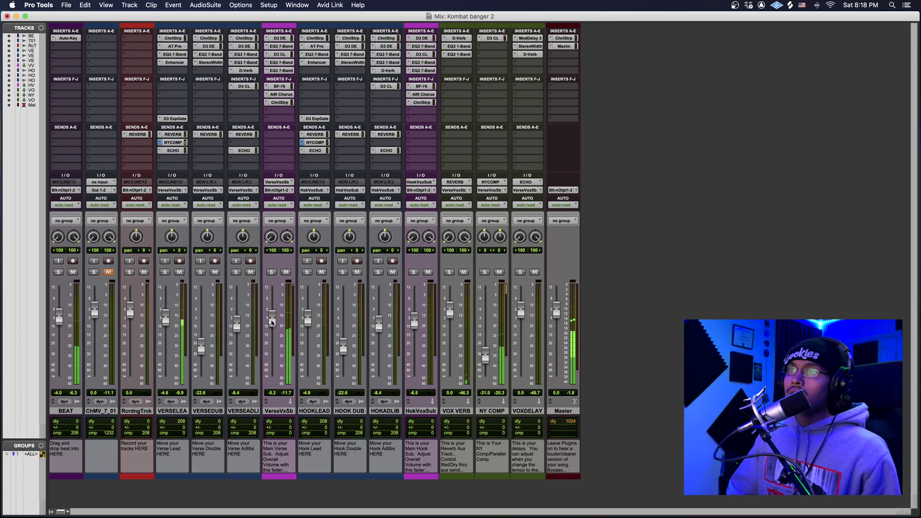
left_click_drag(274, 320, 272, 288)
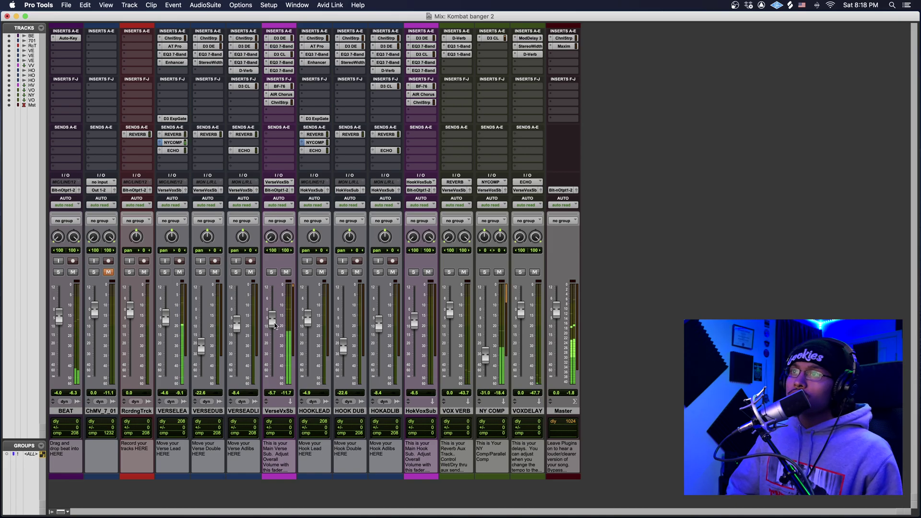
left_click_drag(276, 321, 276, 324)
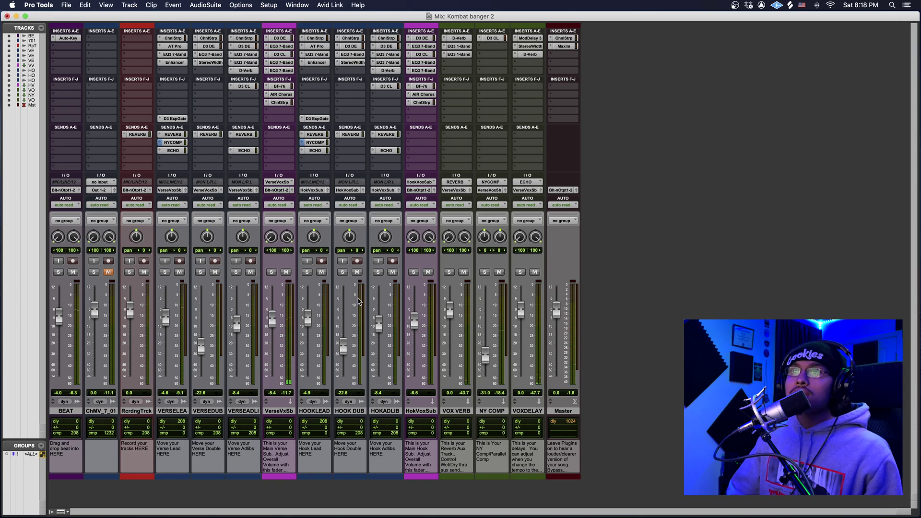
Step: Solo the BEAT track and play it back from 1:25, zoomed in on that spot
key("super+equal")
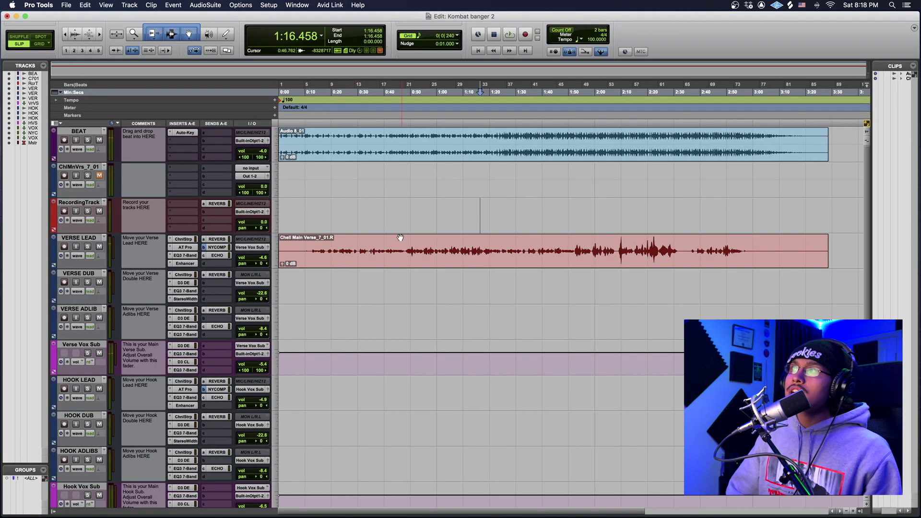
key("super+bracketleft")
key("super+bracketright")
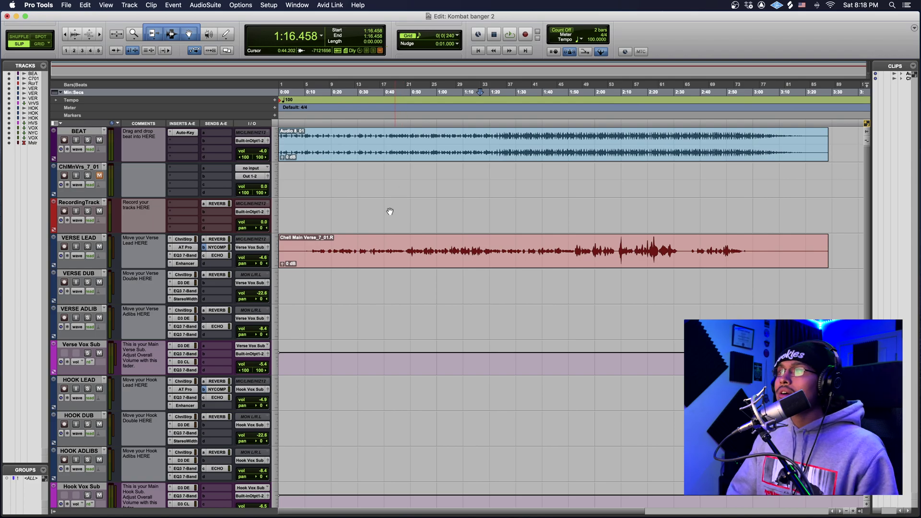
left_click(514, 243)
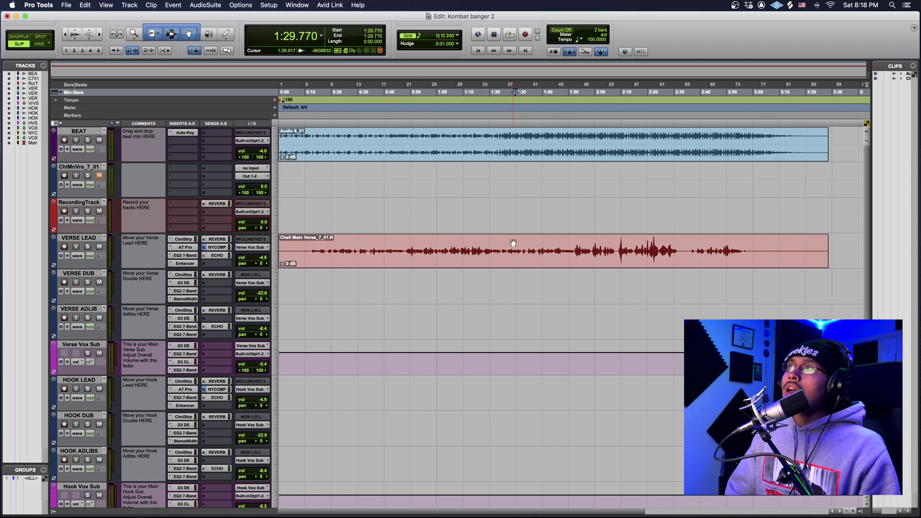
left_click(503, 136)
key("super+bracketright")
key("super+bracketright")
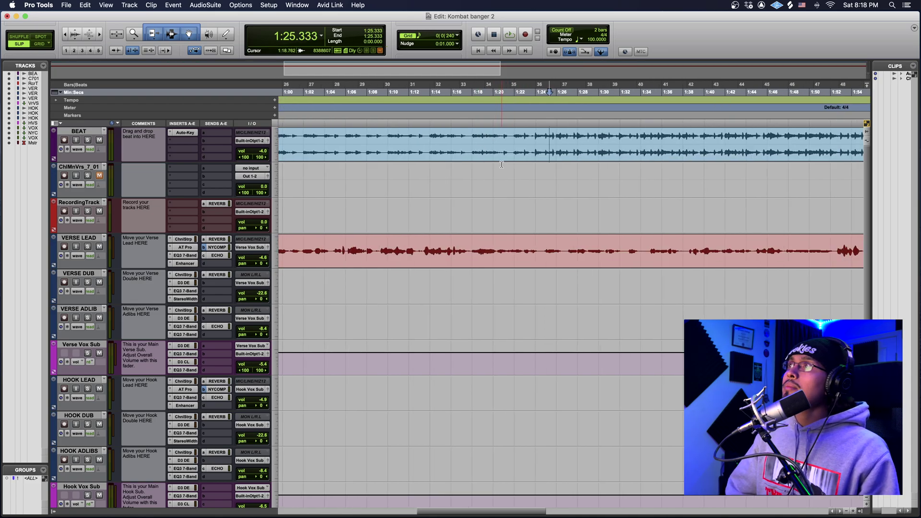
left_click(87, 141)
key("space")
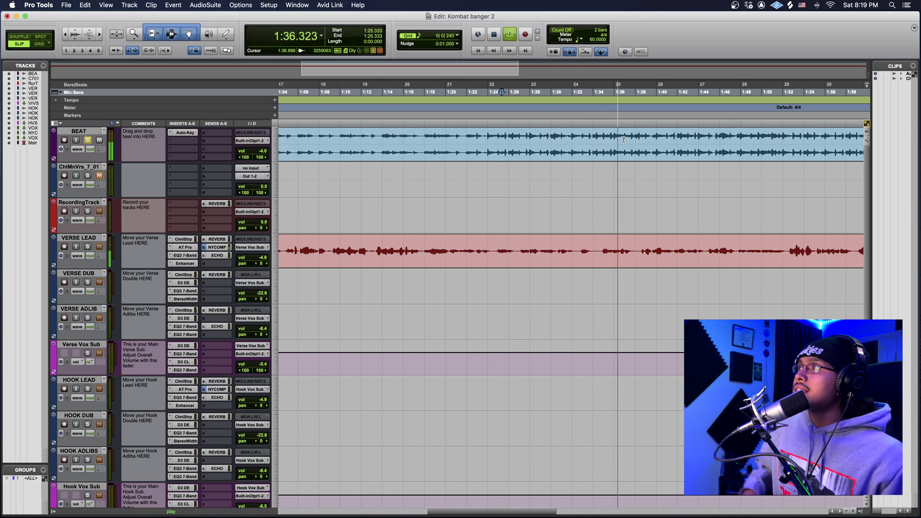
key("r")
Step: Switch to Grid mode and replay the soloed beat from 1:24, zoomed in closer
left_click(494, 35)
key("F4")
scroll(552, 195, "left", 10)
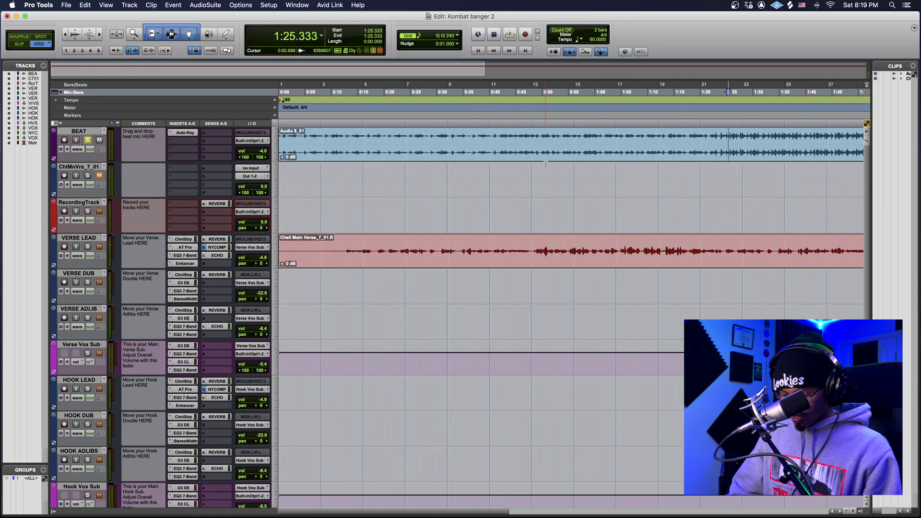
key("t")
key("t")
left_click(547, 139)
key("space")
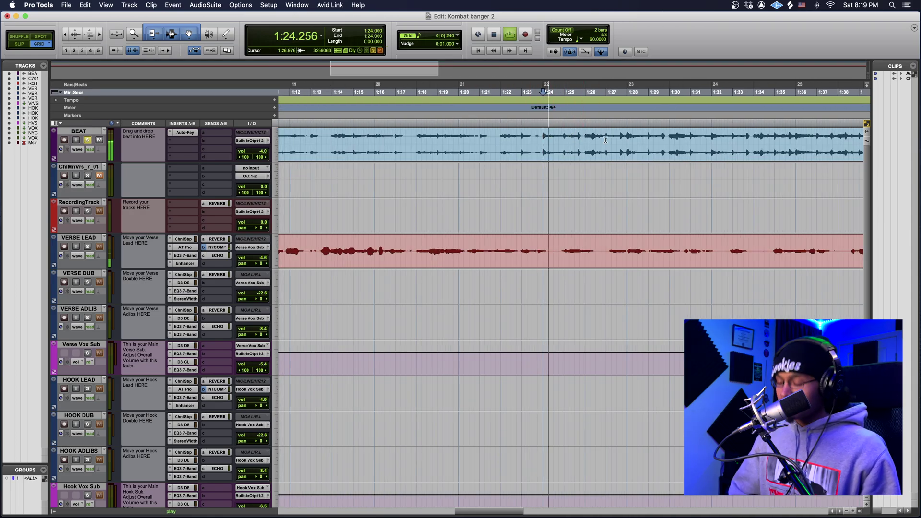
key("t")
key("t")
key("t")
key("space")
key("space")
Step: Return to Slip mode, unsolo BEAT, and play the full mix from 1:24
key("r")
key("r")
key("r")
key("r")
key("r")
key("r")
key("F2")
key("space")
left_click(87, 140)
key("space")
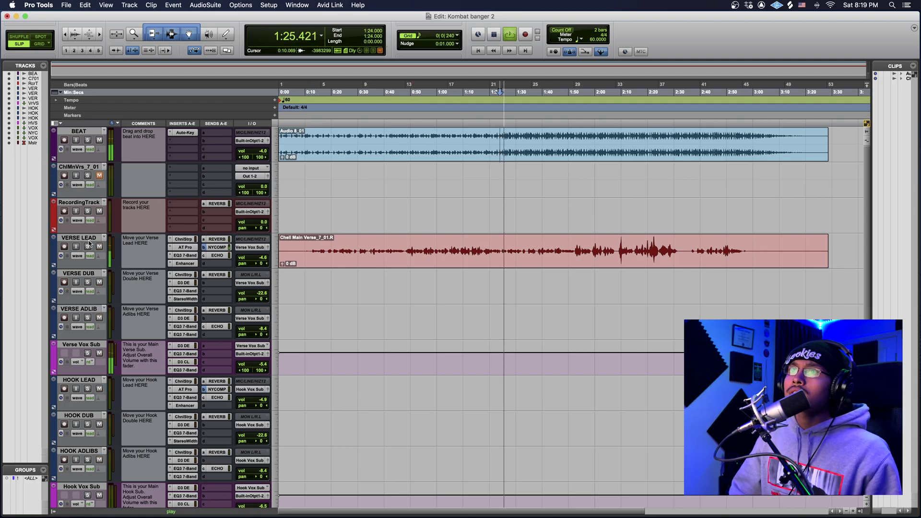
Step: Set VERSE LEAD's REVERB send to -5.7 and its ECHO send to -30.2, then return to the Edit window
key("super+equal")
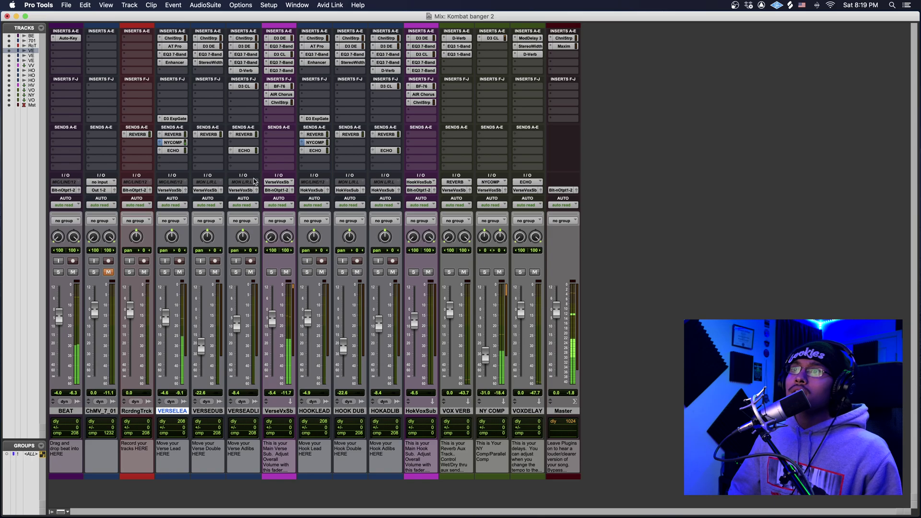
left_click(173, 150)
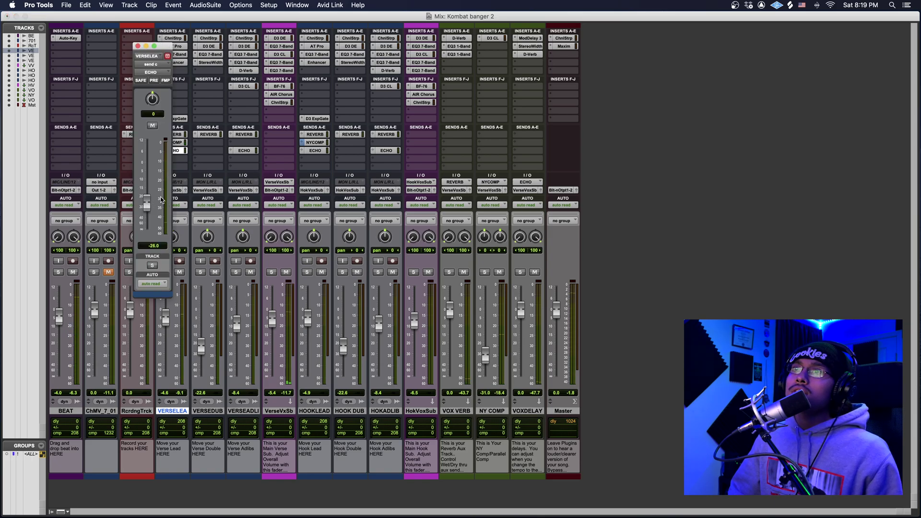
left_click_drag(161, 41, 94, 58)
left_click(178, 136)
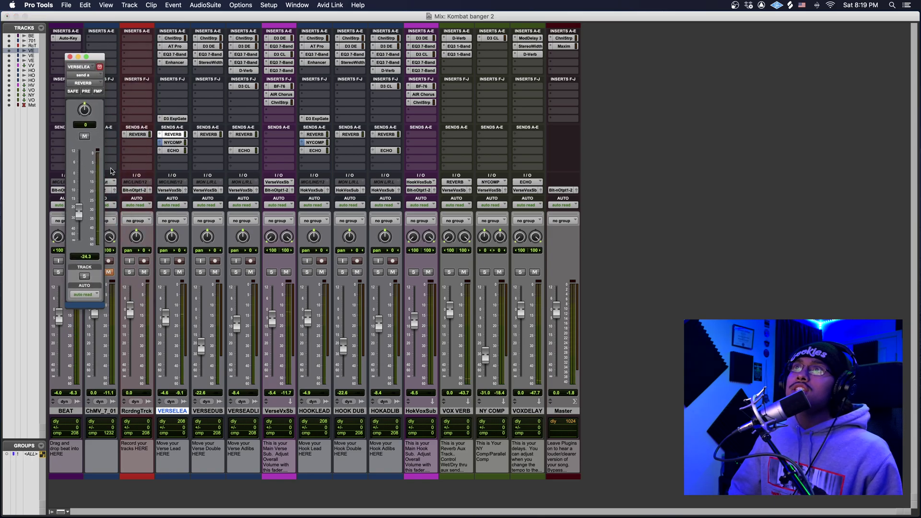
left_click_drag(79, 215, 76, 181)
left_click(171, 152)
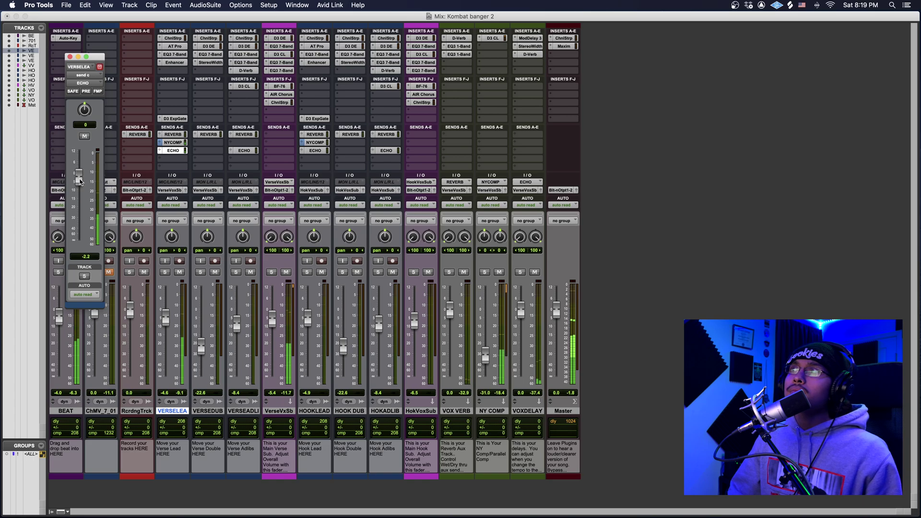
left_click_drag(80, 181, 82, 223)
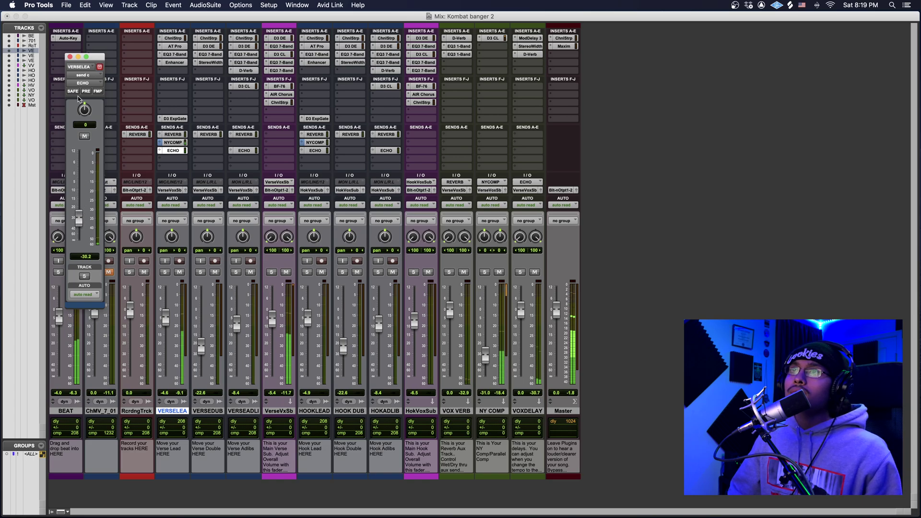
left_click(70, 56)
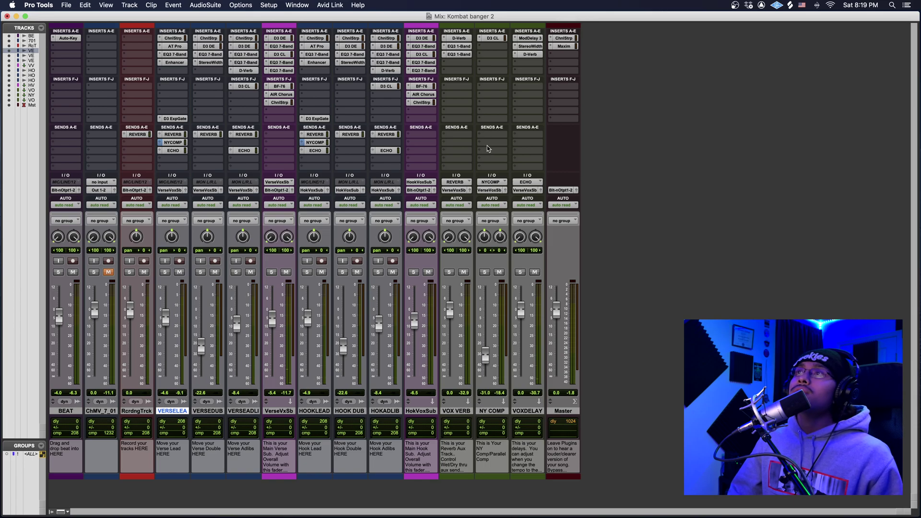
key("super+equal")
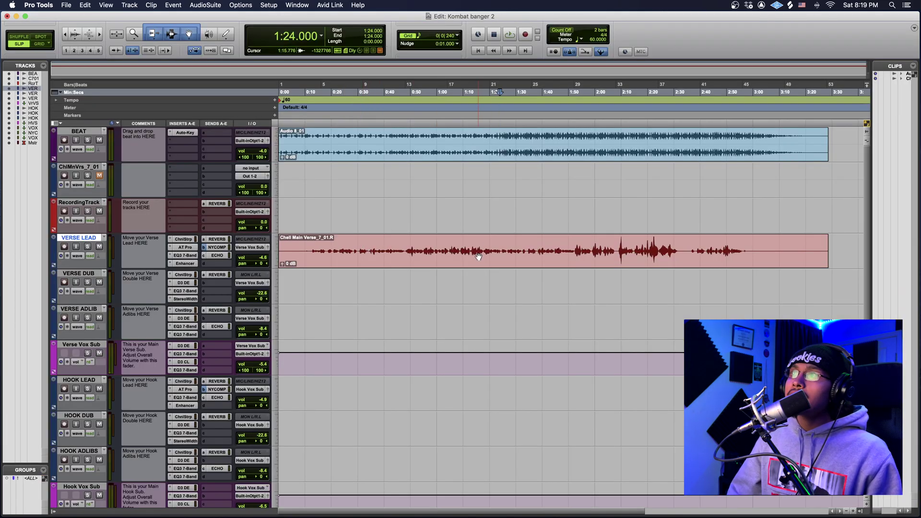
Step: Audition a vocal copy on VERSE DUB from 1:06.901, set its volume to -16.4, then delete the copy
left_click_drag(469, 262, 466, 287)
left_click(456, 261)
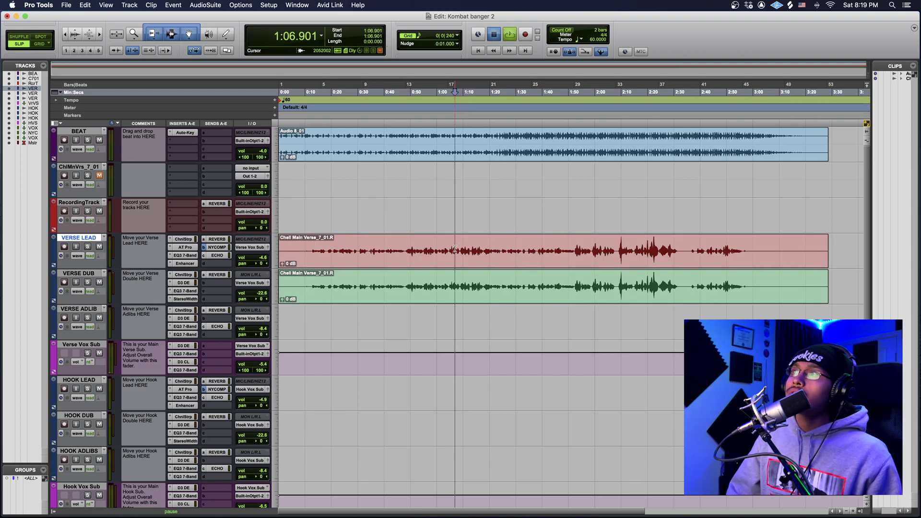
key("space")
left_click_drag(262, 302, 263, 298)
left_click_drag(265, 297, 265, 297)
key("space")
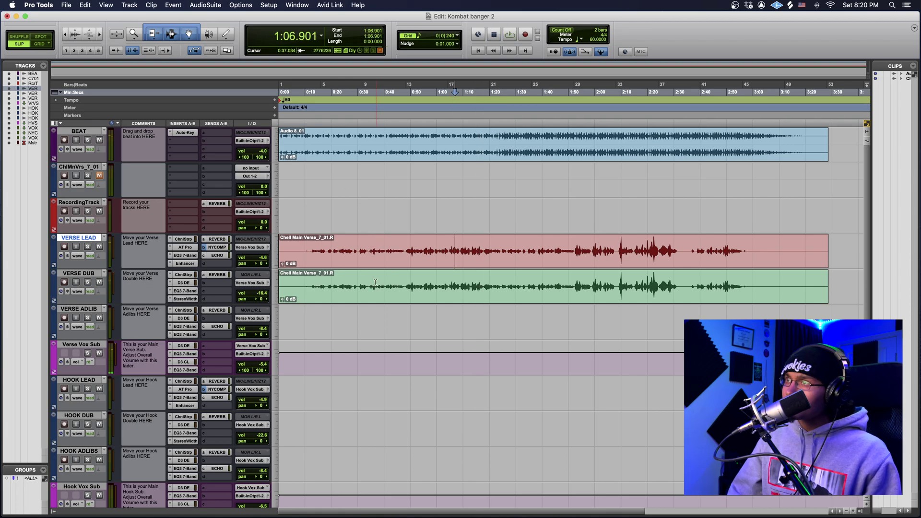
left_click(370, 298)
key("Delete")
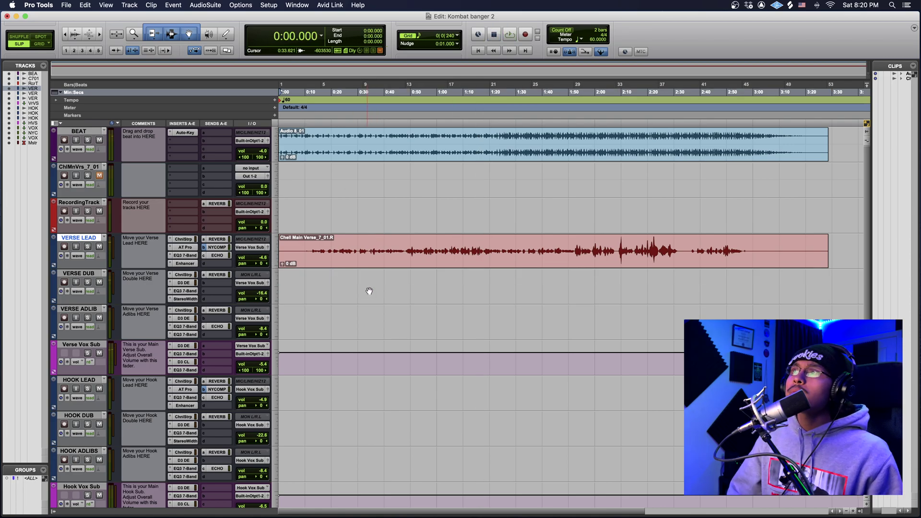